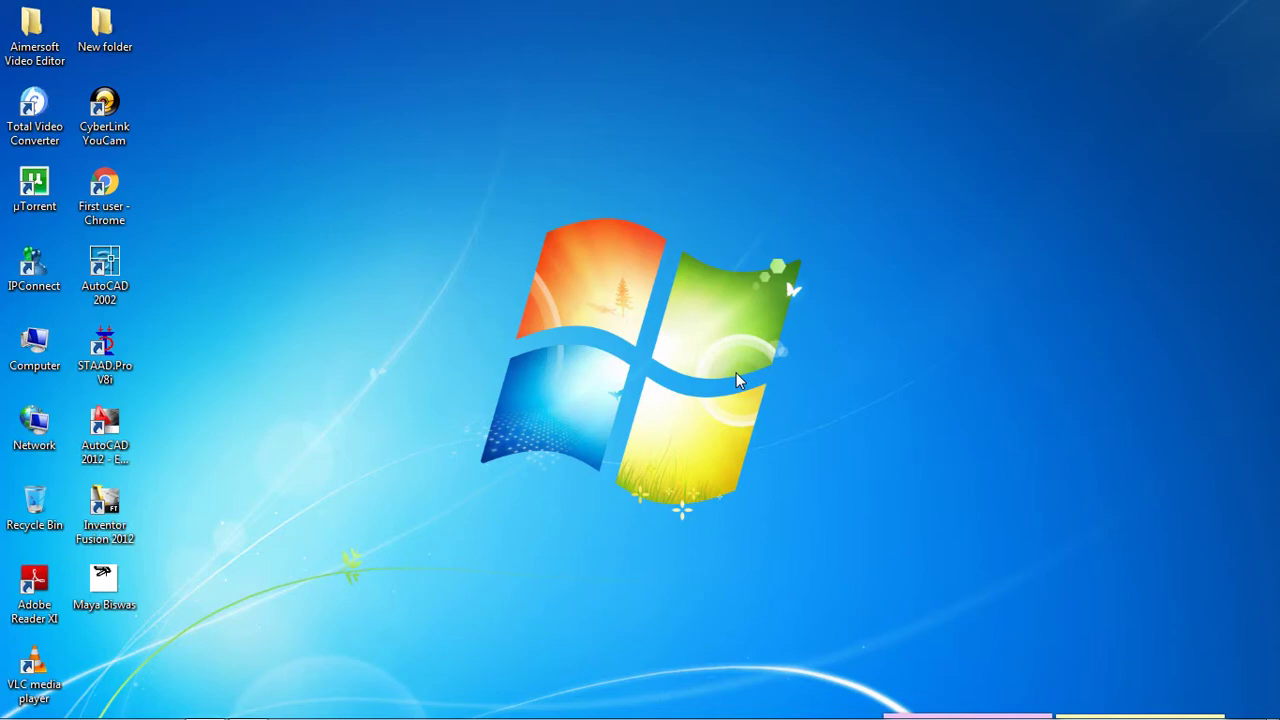
Step: Launch STAAD.Pro V8i from its desktop shortcut to reach the start page
{"action": "double_click", "coordinate": [128, 362]}
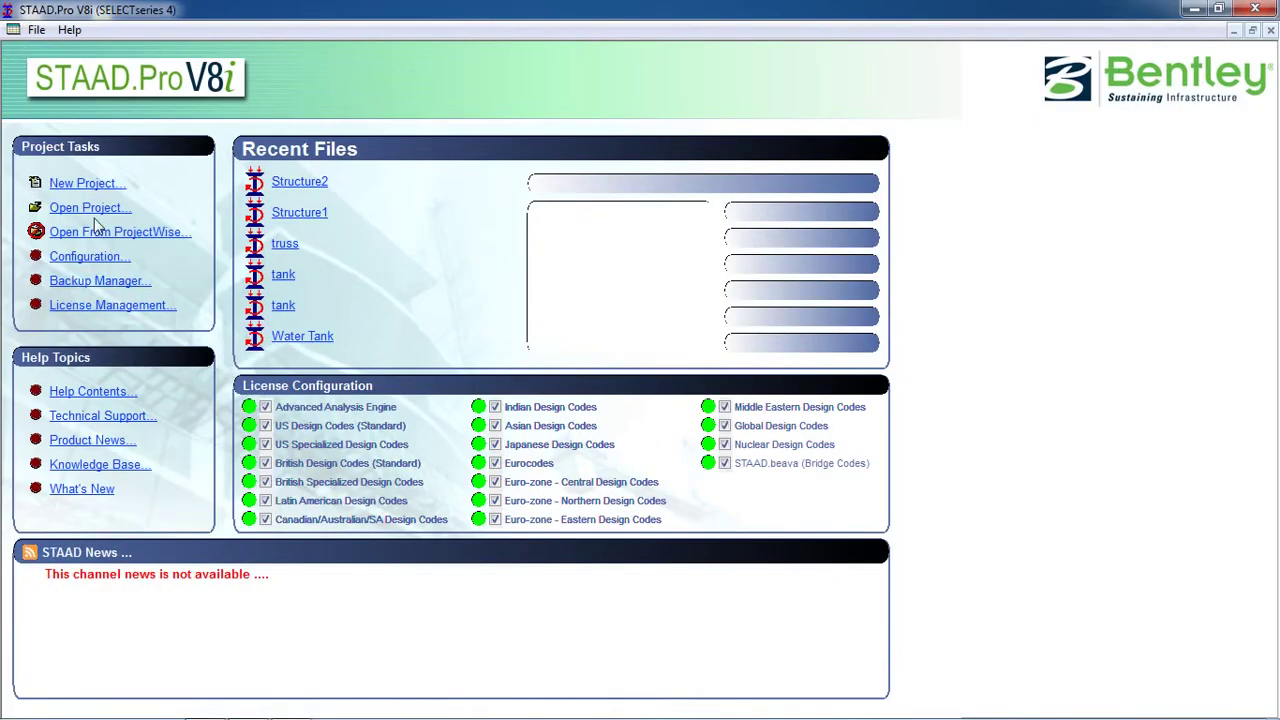
Step: Create a new Space project Structure1 in metres and kilonewtons, overwriting the old file, set for adding beams
{"action": "left_click", "coordinate": [80, 184]}
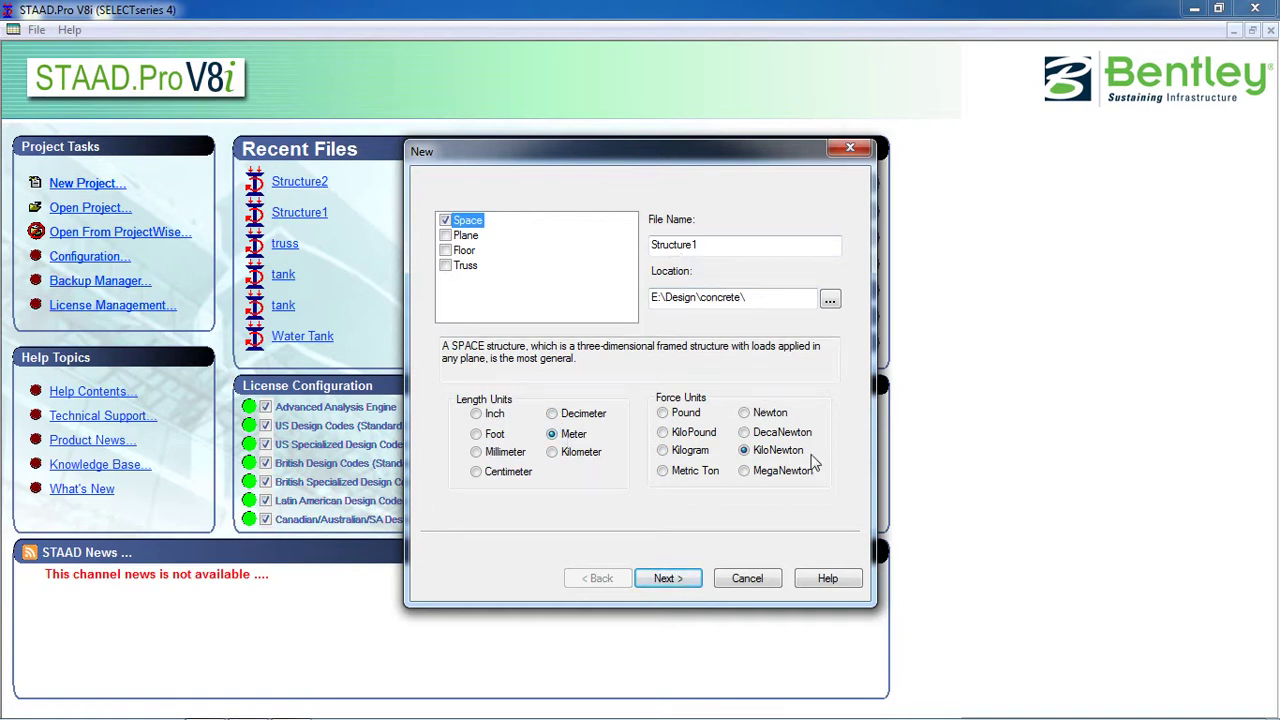
{"action": "left_click", "coordinate": [664, 580]}
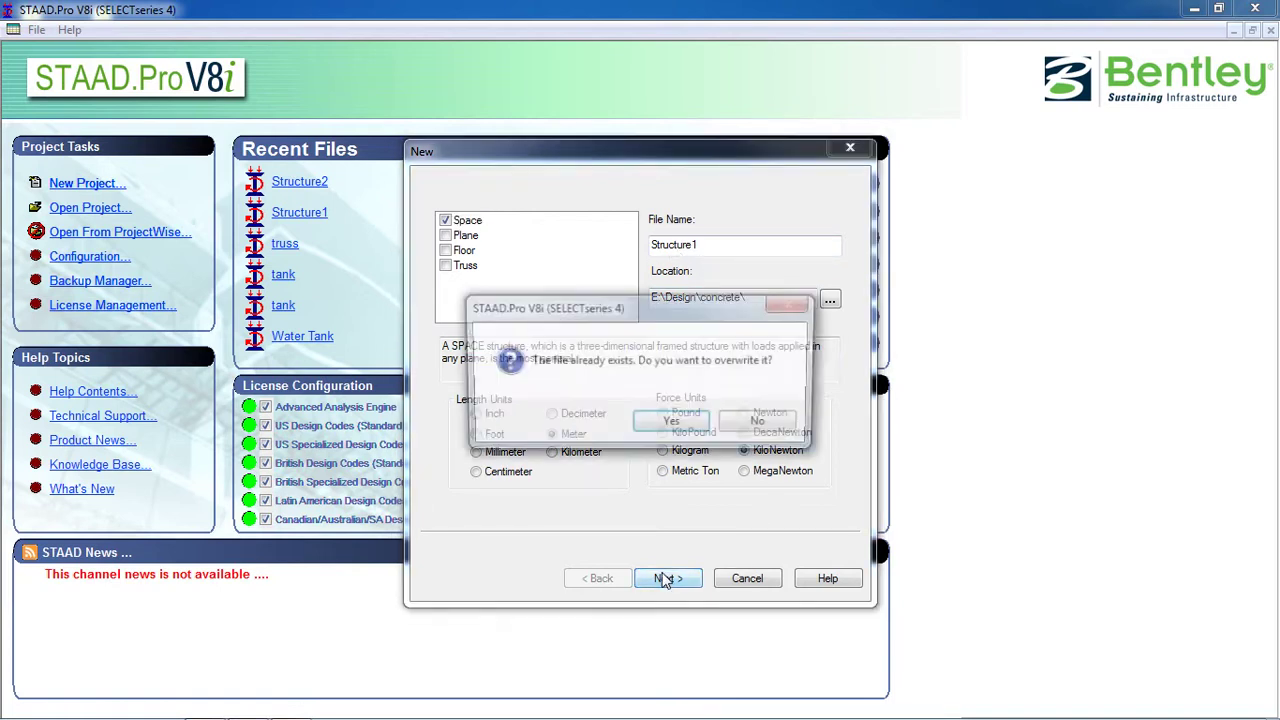
{"action": "left_click", "coordinate": [672, 425]}
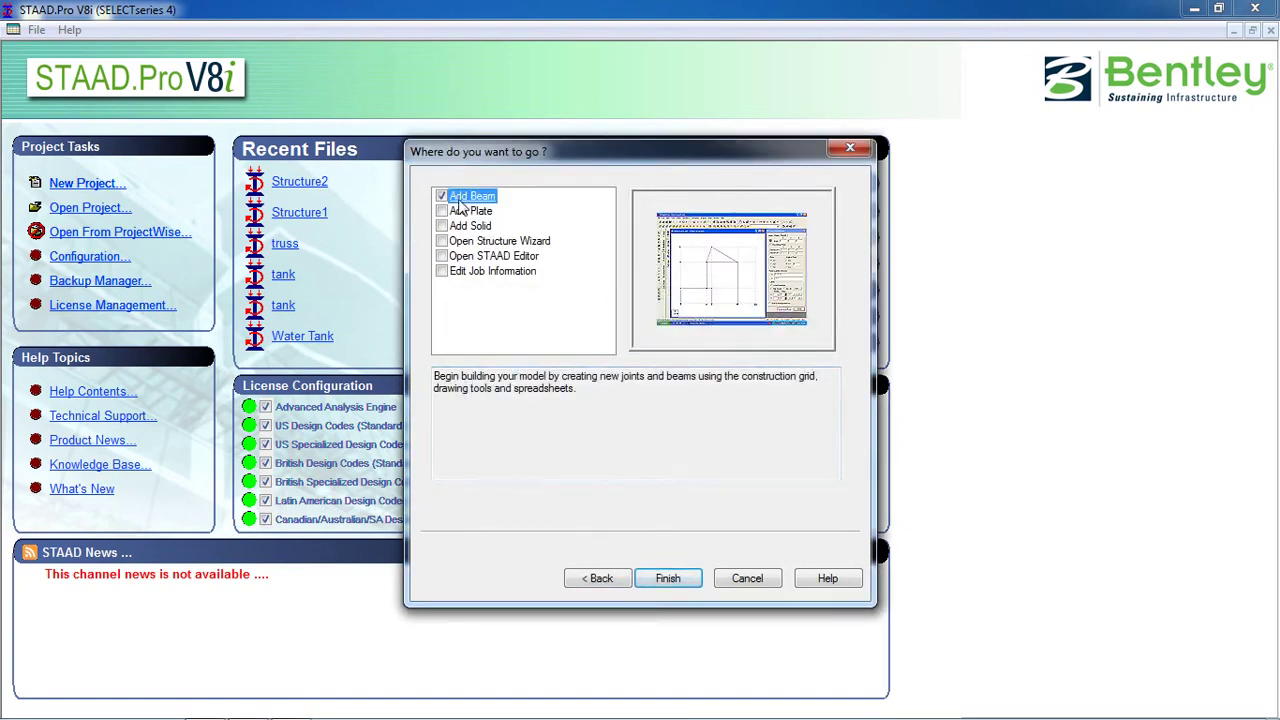
{"action": "left_click", "coordinate": [664, 580]}
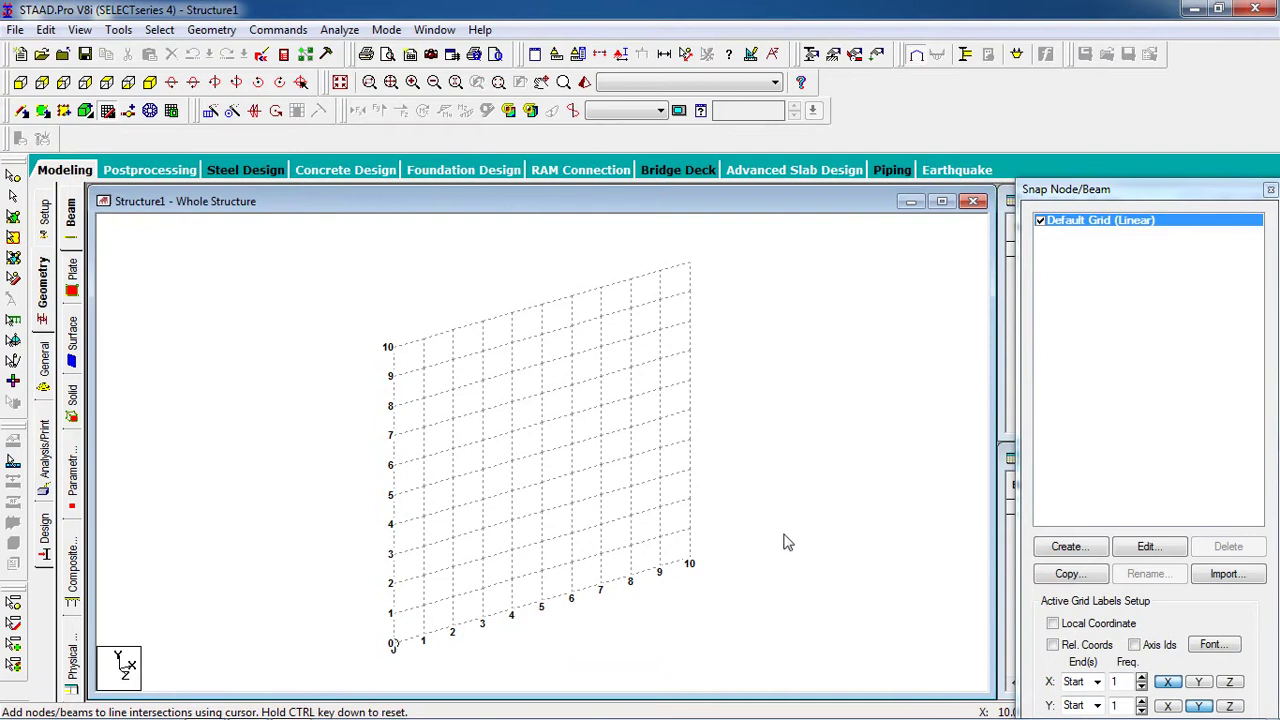
Step: Switch the default 10 × 10, 1 m snap grid to the X-Z plane
{"action": "middle_click_drag", "start_coordinate": [812, 604], "coordinate": [812, 588]}
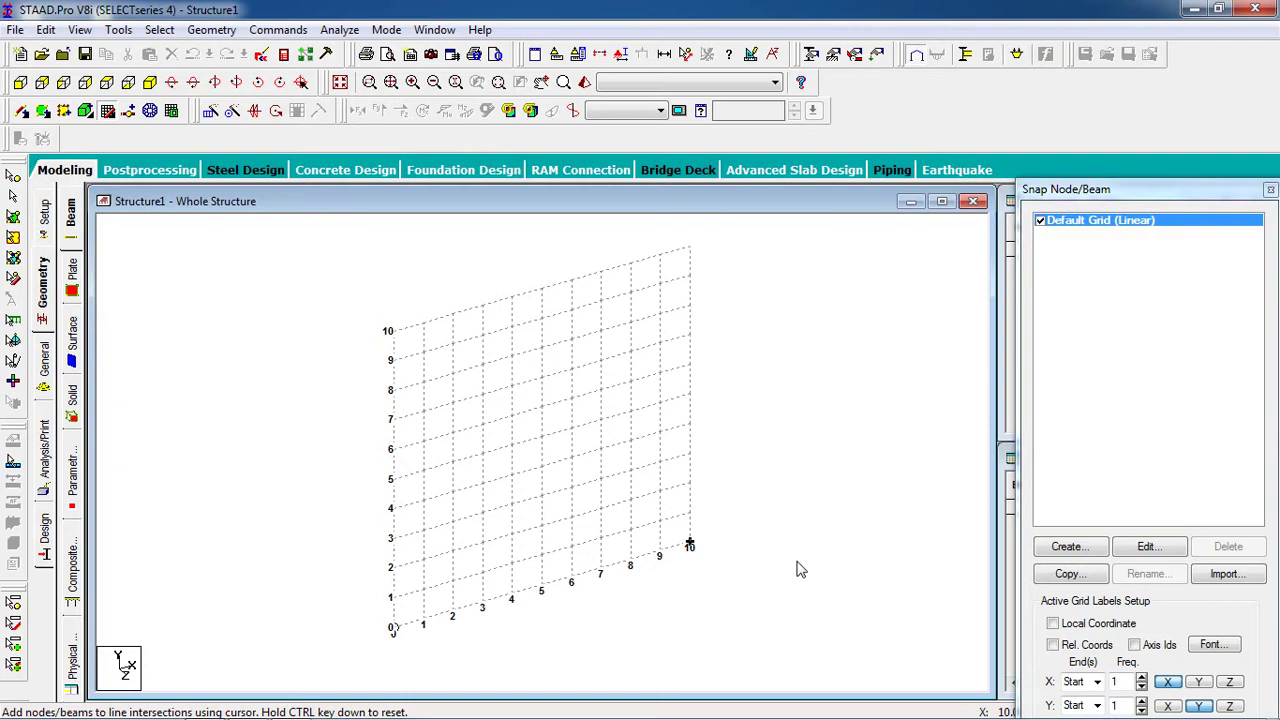
{"action": "left_click", "coordinate": [1146, 548]}
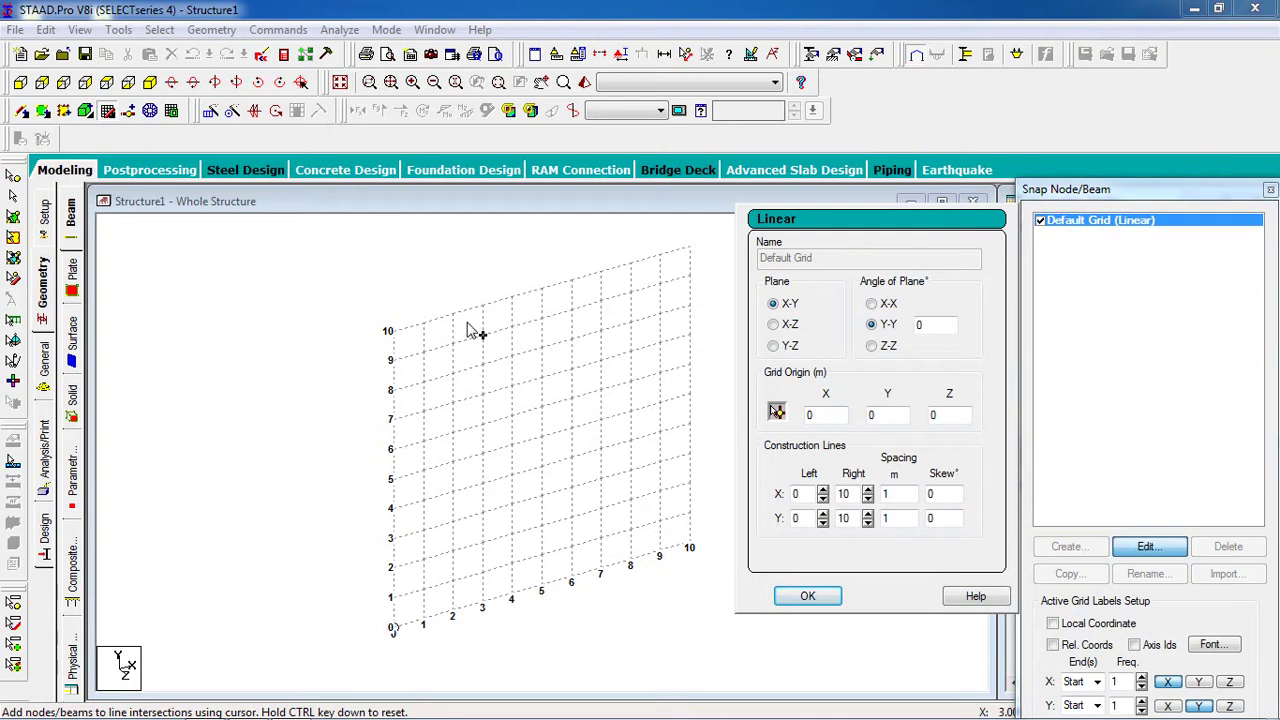
{"action": "left_click", "coordinate": [783, 327]}
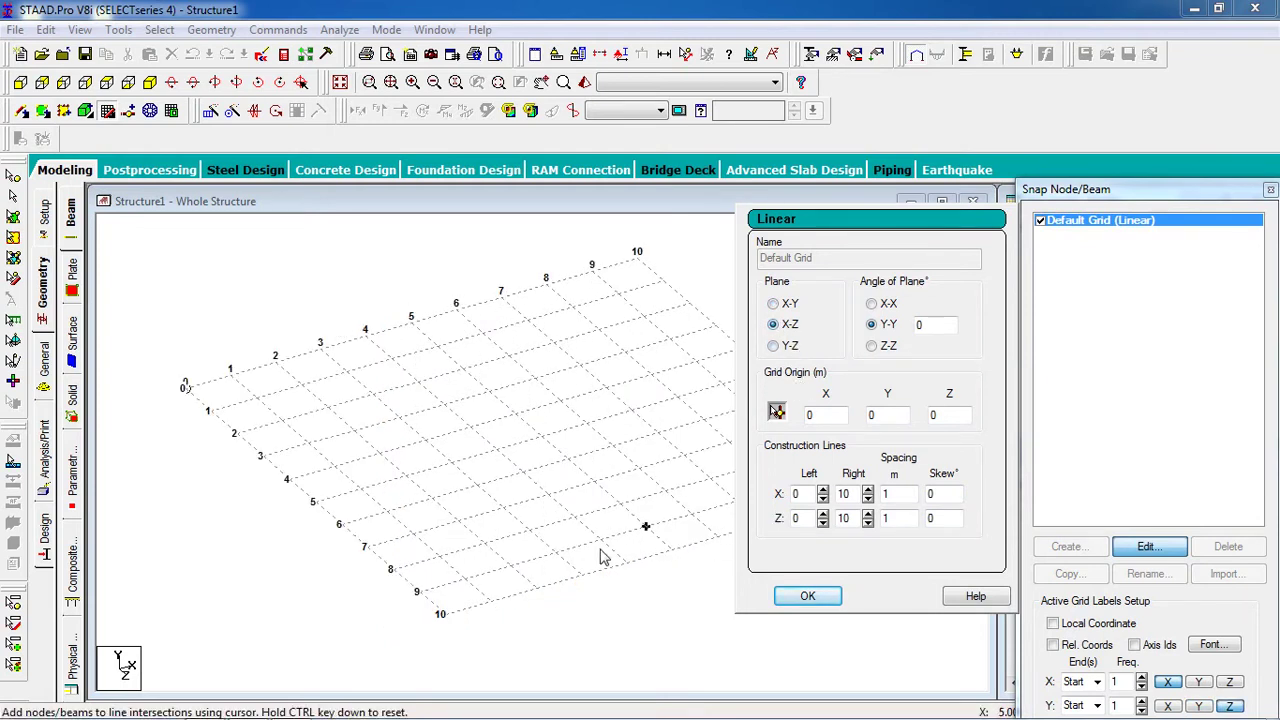
{"action": "left_click", "coordinate": [810, 597]}
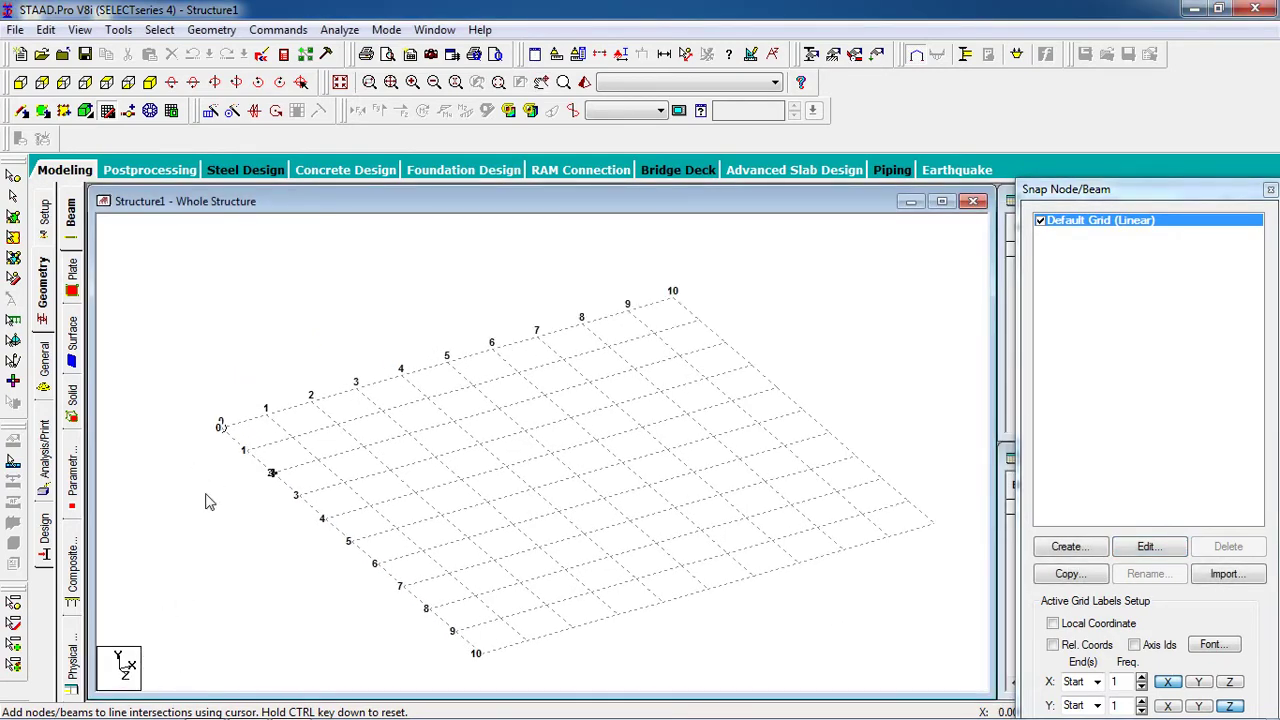
Step: Place nodes at the origin, at 3, 6 and 9 m along X, and along the Z = 3 m row
{"action": "left_click", "coordinate": [221, 426]}
{"action": "left_click", "coordinate": [238, 448]}
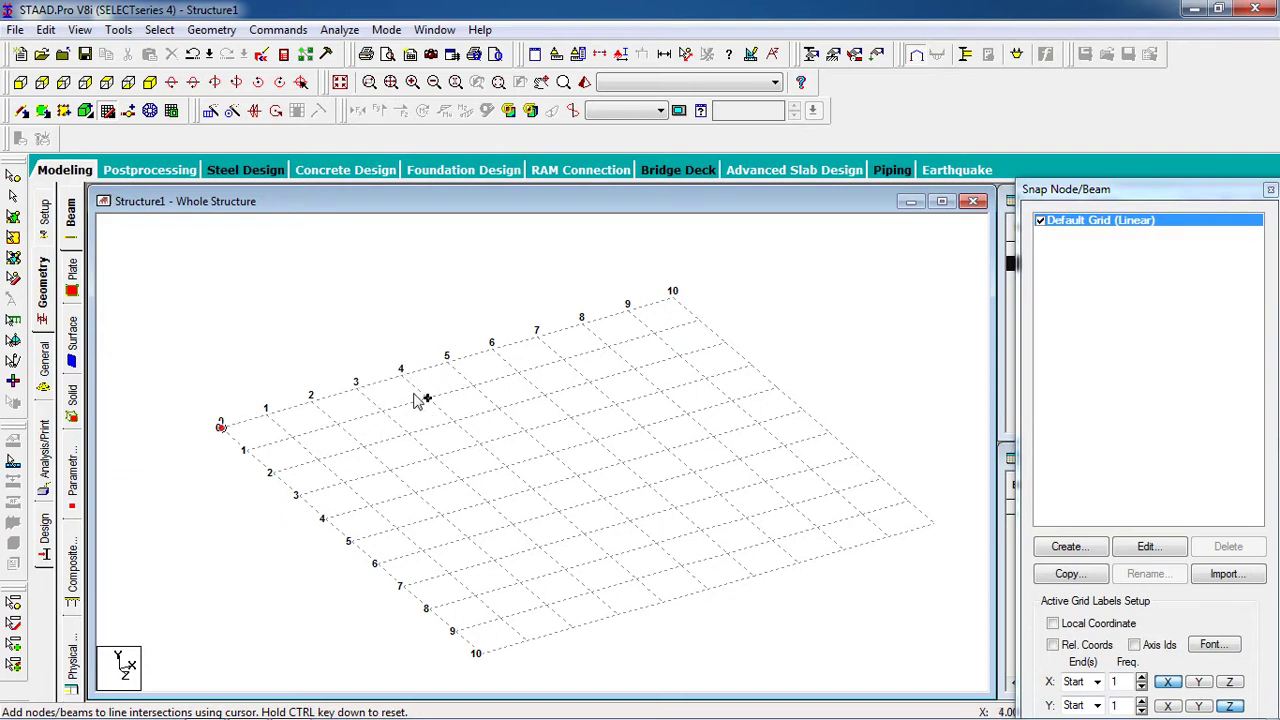
{"action": "left_click", "coordinate": [406, 394]}
{"action": "left_click", "coordinate": [357, 389]}
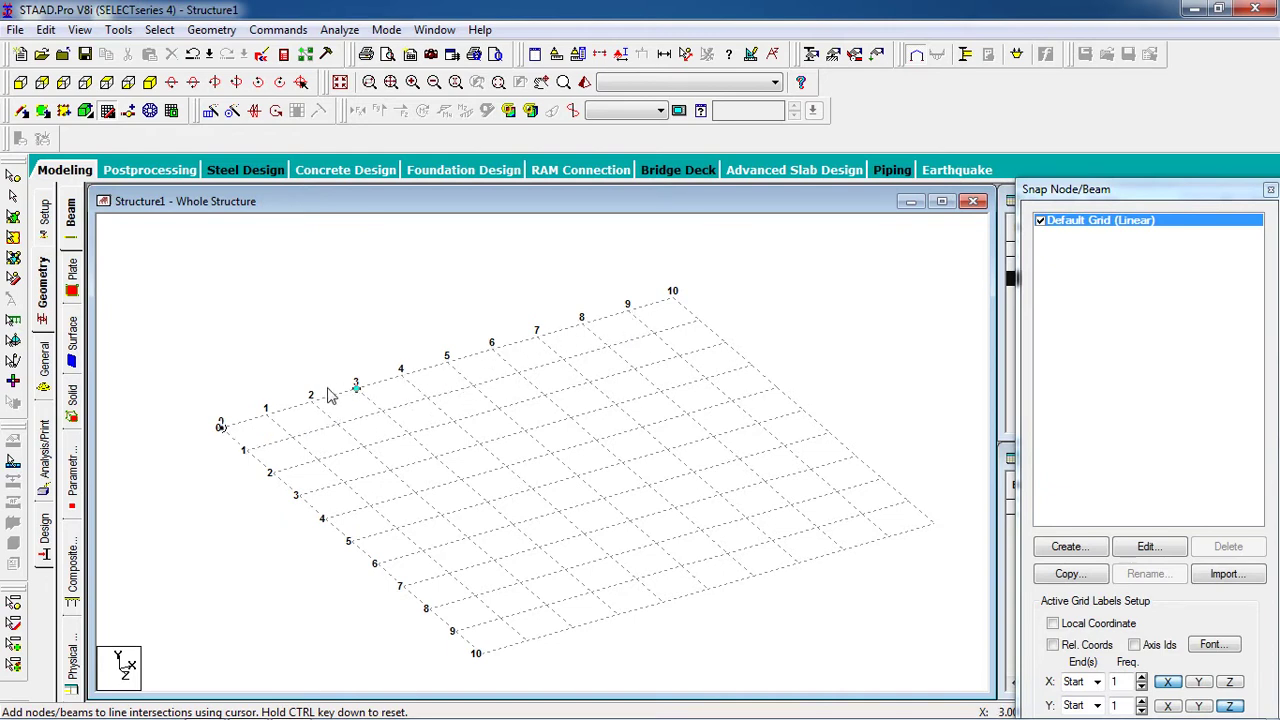
{"action": "left_click", "coordinate": [491, 347]}
{"action": "left_click", "coordinate": [640, 322]}
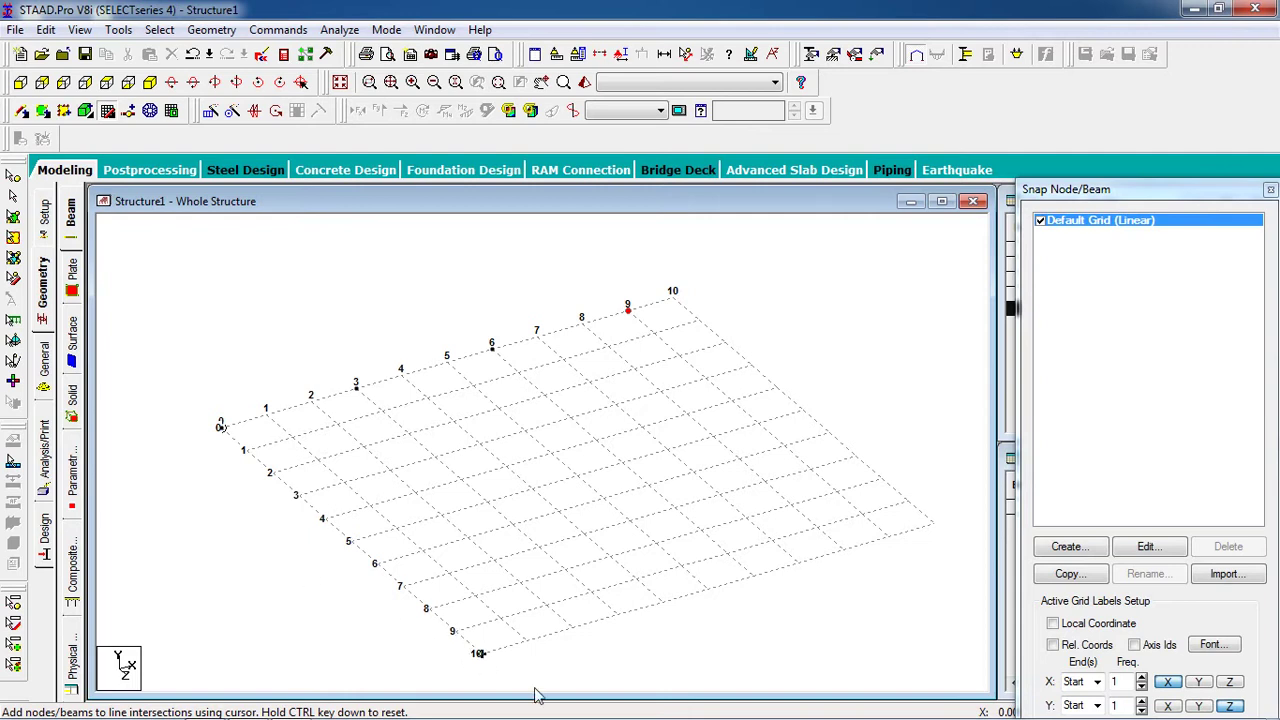
{"action": "left_click", "coordinate": [299, 496]}
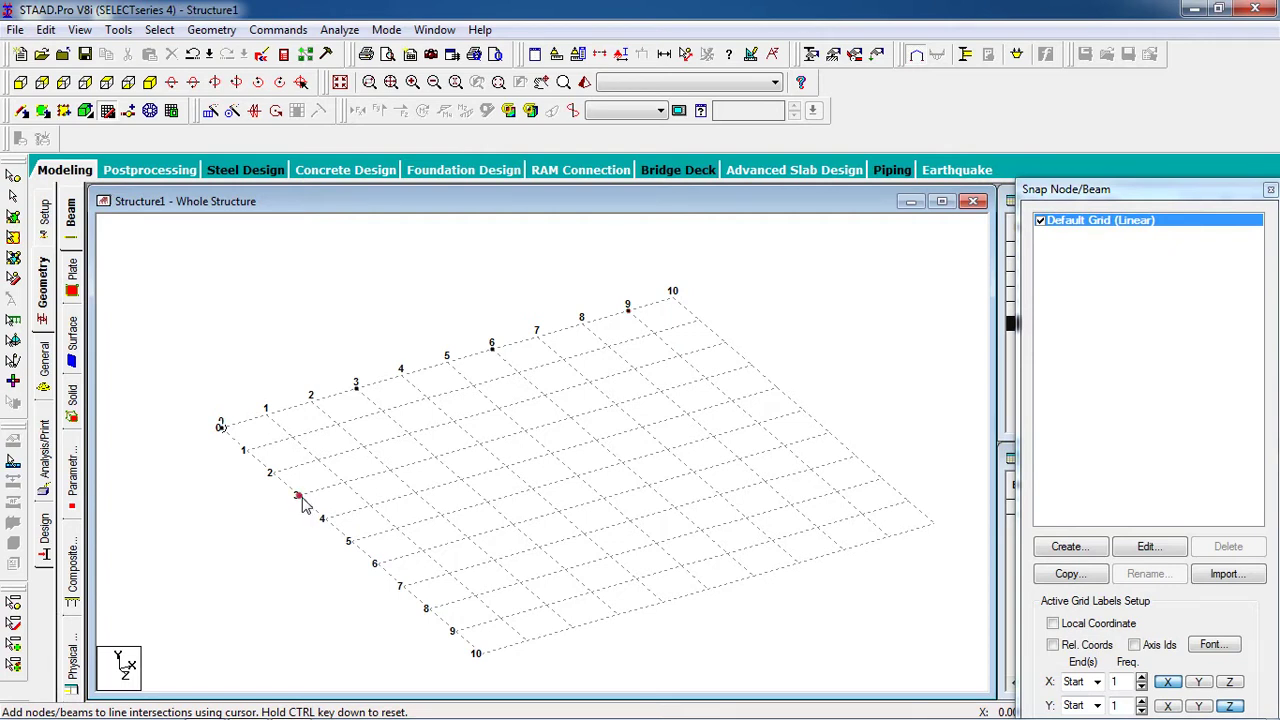
{"action": "left_click", "coordinate": [434, 463]}
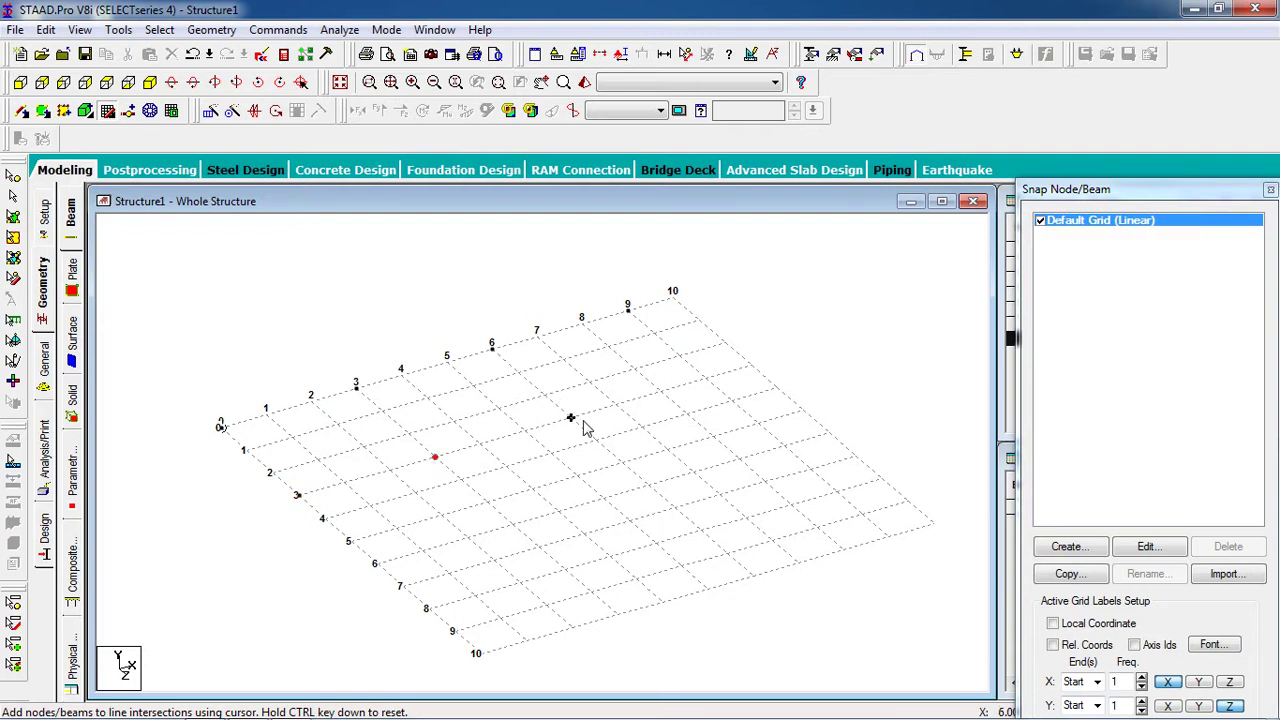
{"action": "left_click", "coordinate": [584, 430]}
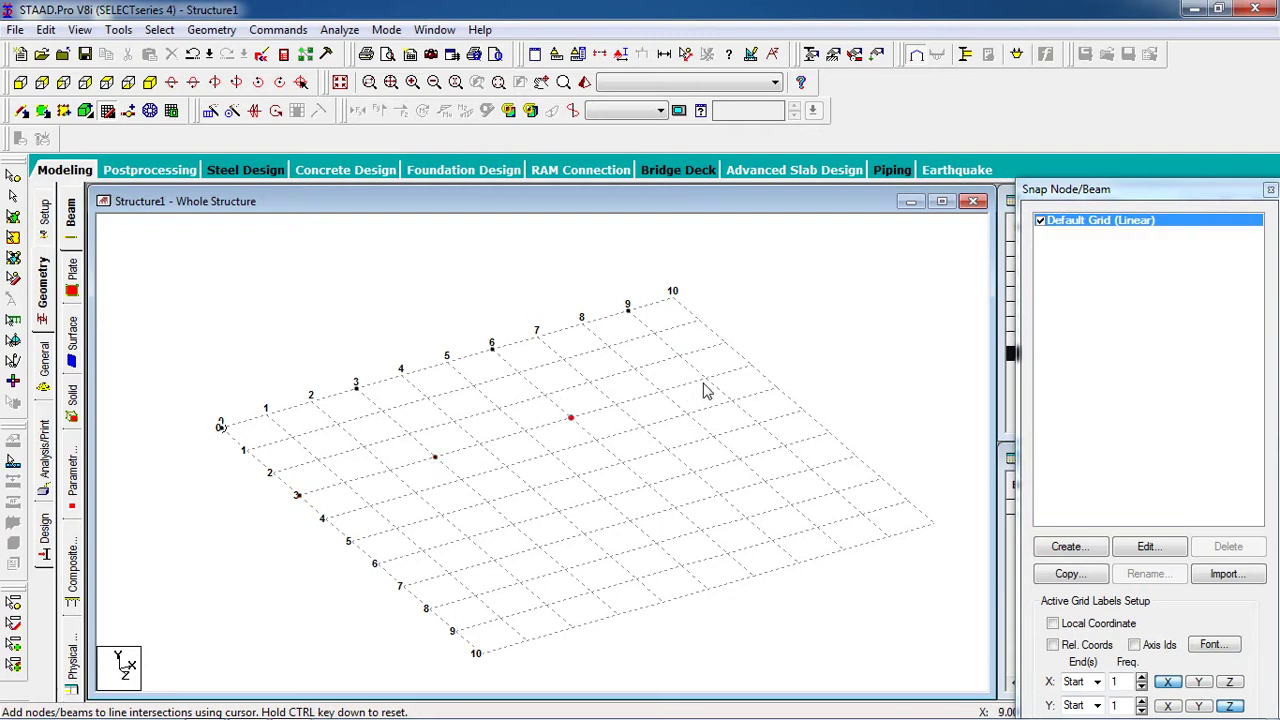
{"action": "left_click", "coordinate": [704, 386]}
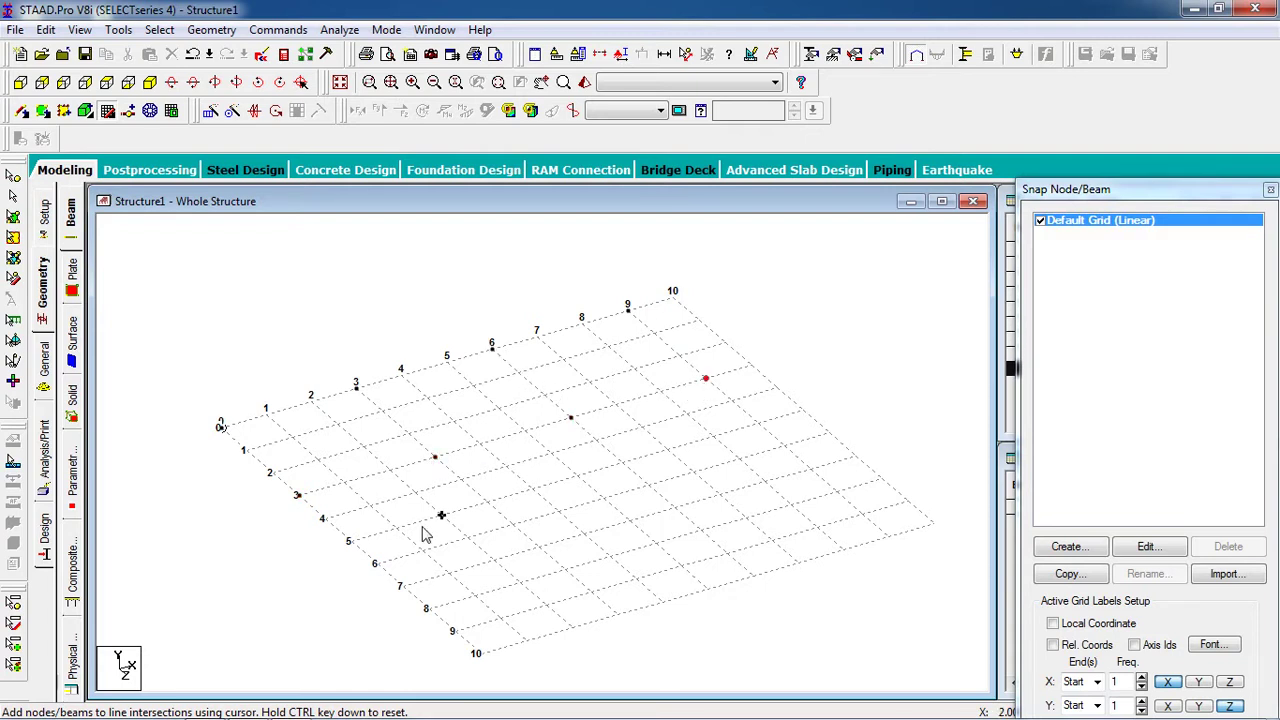
Step: Add the remaining nodes in the Z = 6 m and Z = 9 m rows to complete the 4 × 4 pattern
{"action": "left_click", "coordinate": [383, 577]}
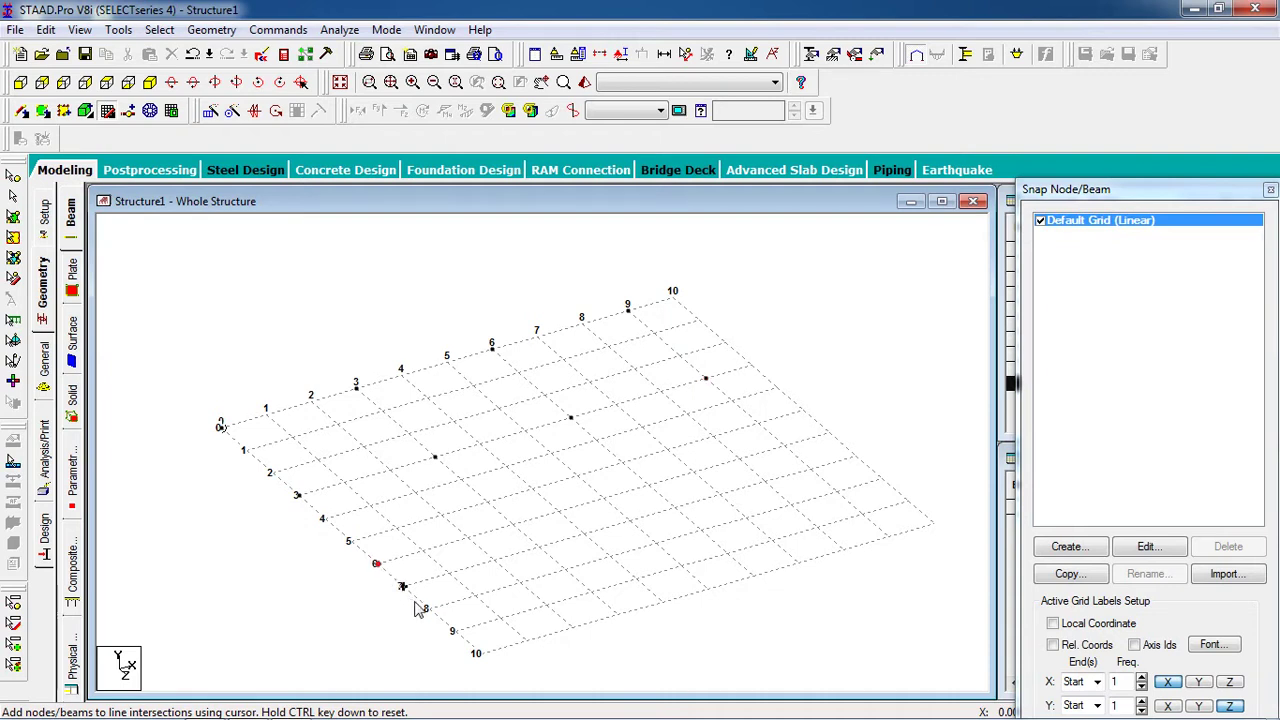
{"action": "left_click", "coordinate": [457, 637]}
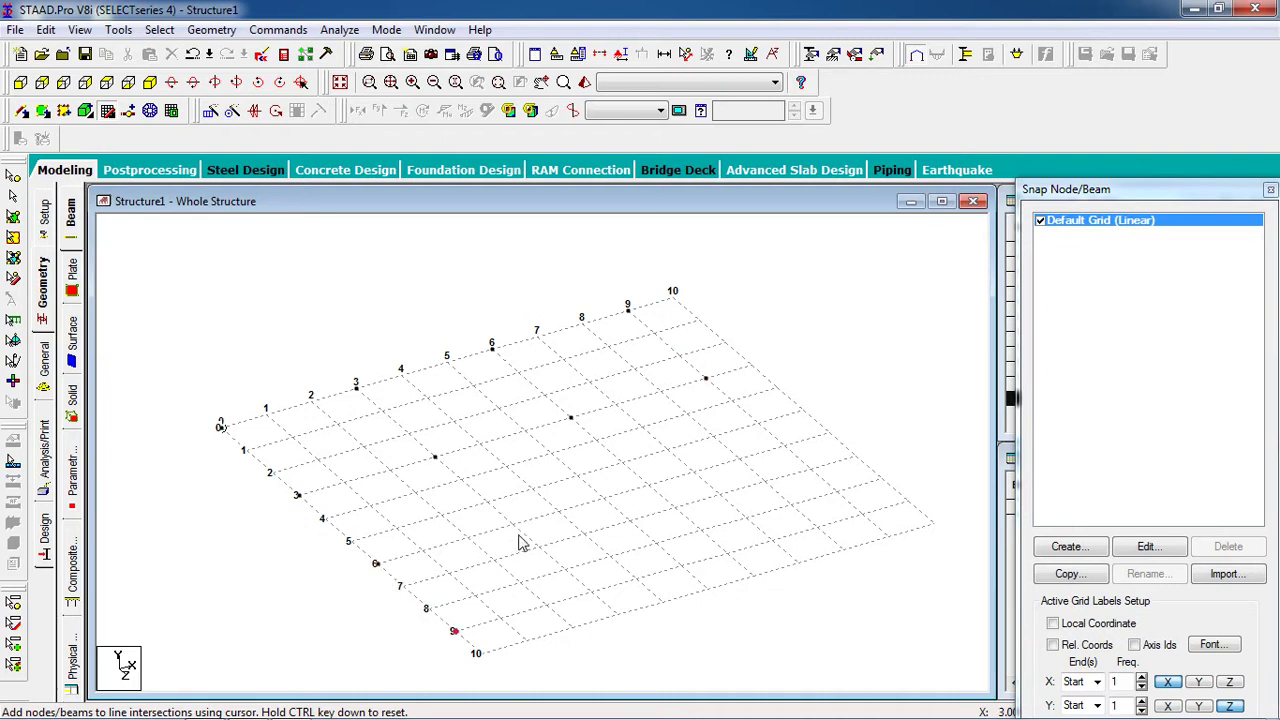
{"action": "left_click", "coordinate": [520, 543]}
{"action": "left_click", "coordinate": [653, 492]}
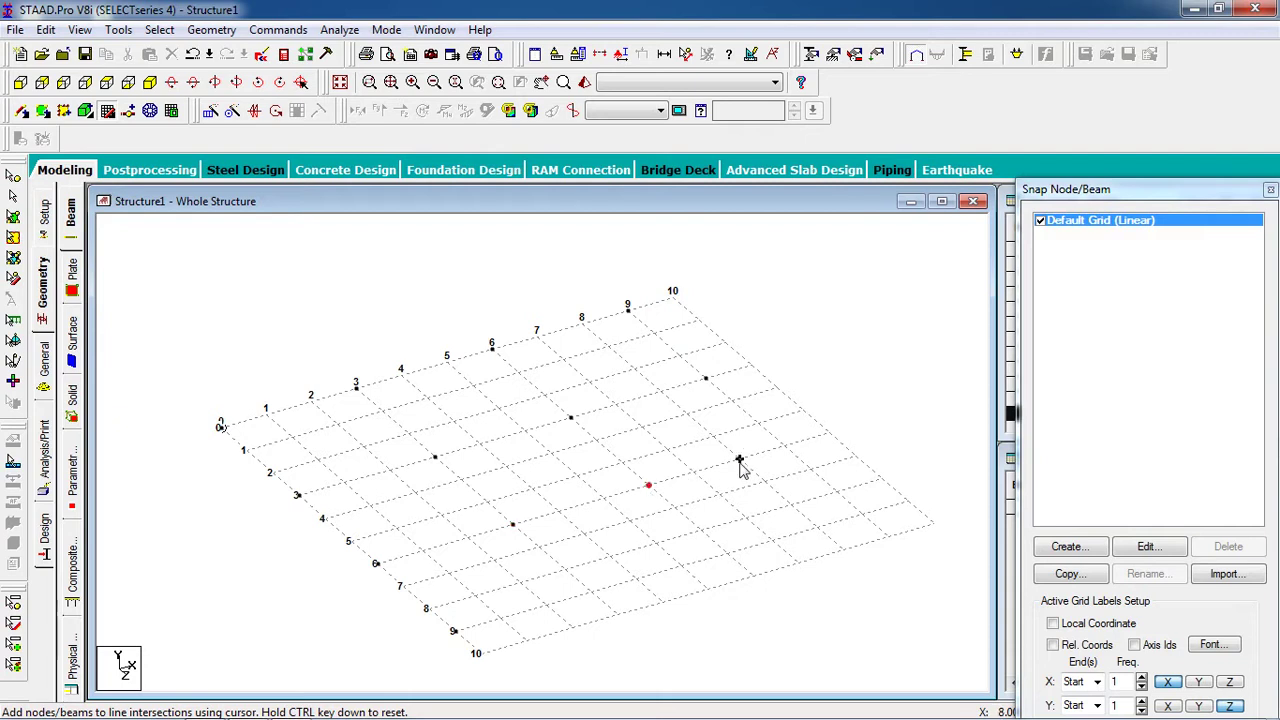
{"action": "left_click", "coordinate": [789, 452]}
{"action": "left_click", "coordinate": [597, 600]}
{"action": "left_click", "coordinate": [727, 558]}
{"action": "left_click", "coordinate": [864, 520]}
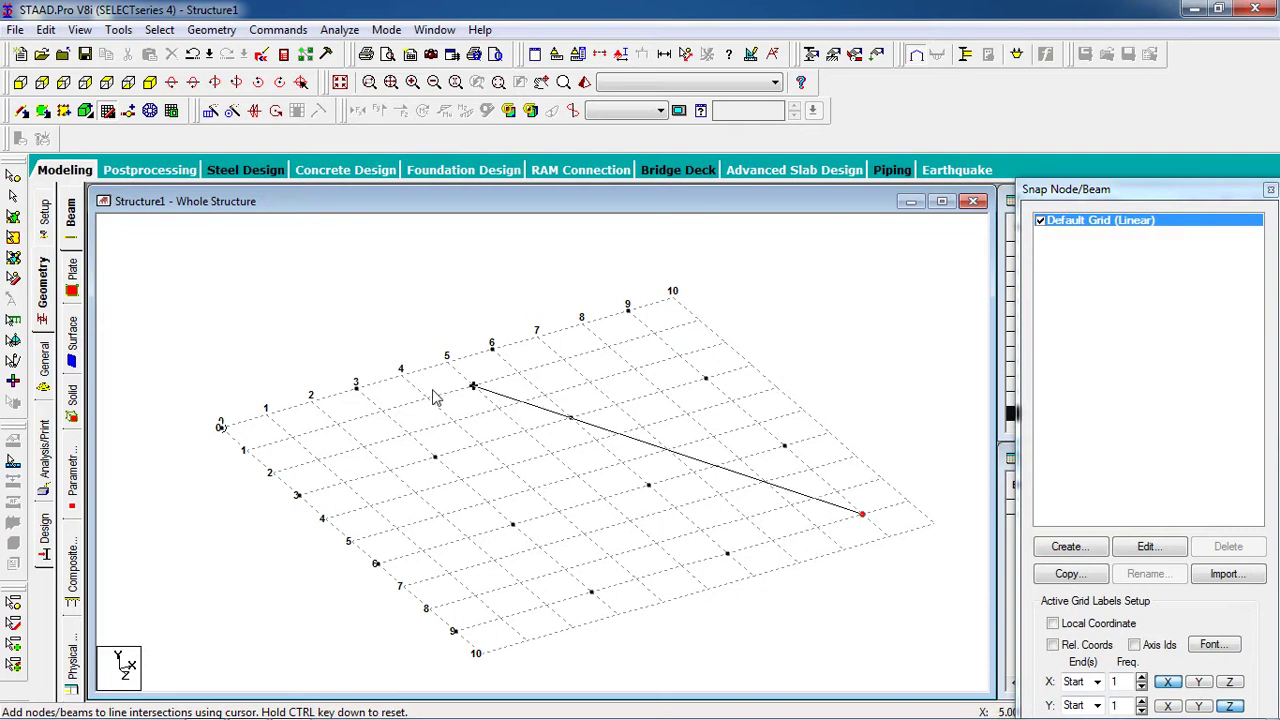
{"action": "key", "text": "Escape"}
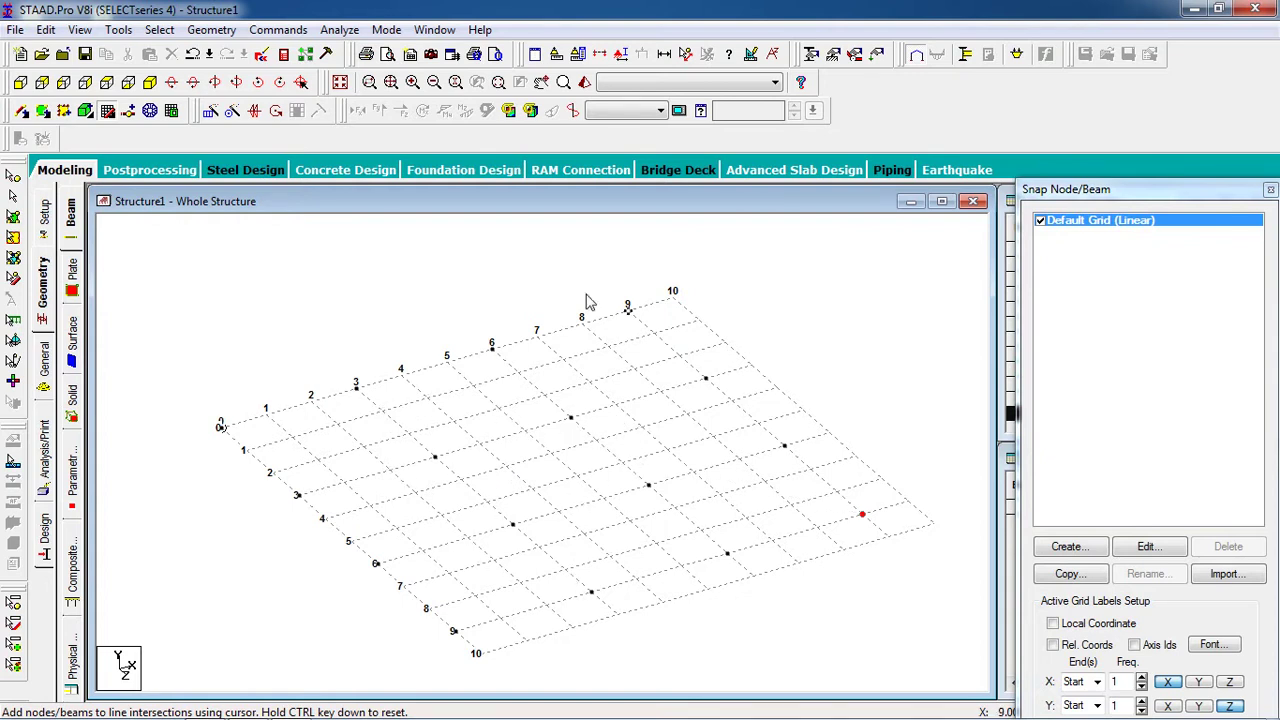
Step: Close the snap grid panel to show the node and beam tables, recentring the view
{"action": "left_click", "coordinate": [108, 111]}
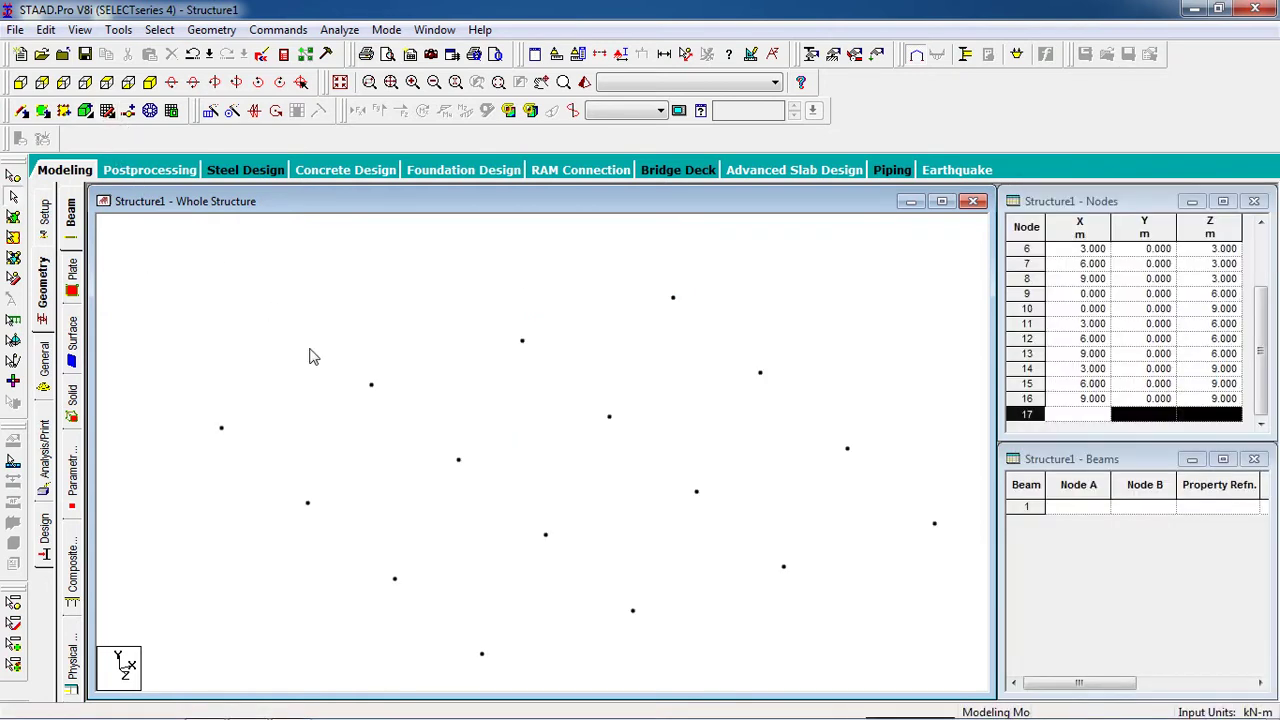
{"action": "middle_click_drag", "start_coordinate": [487, 520], "coordinate": [434, 471]}
{"action": "scroll", "coordinate": [538, 426], "scroll_direction": "down", "scroll_amount": 1}
{"action": "scroll", "coordinate": [535, 452], "scroll_direction": "up", "scroll_amount": 2}
Step: Trace the slab outline through its four corner nodes with Generate Surface Meshing
{"action": "left_click", "coordinate": [152, 114]}
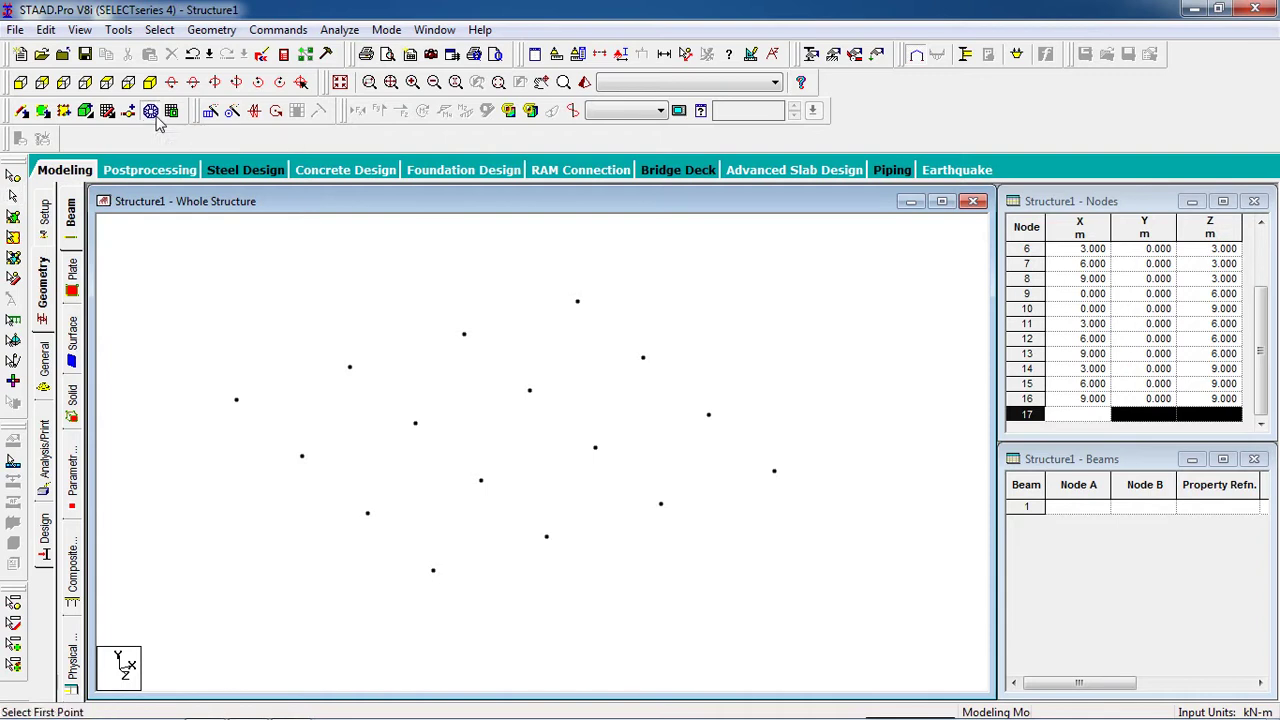
{"action": "left_click", "coordinate": [236, 400]}
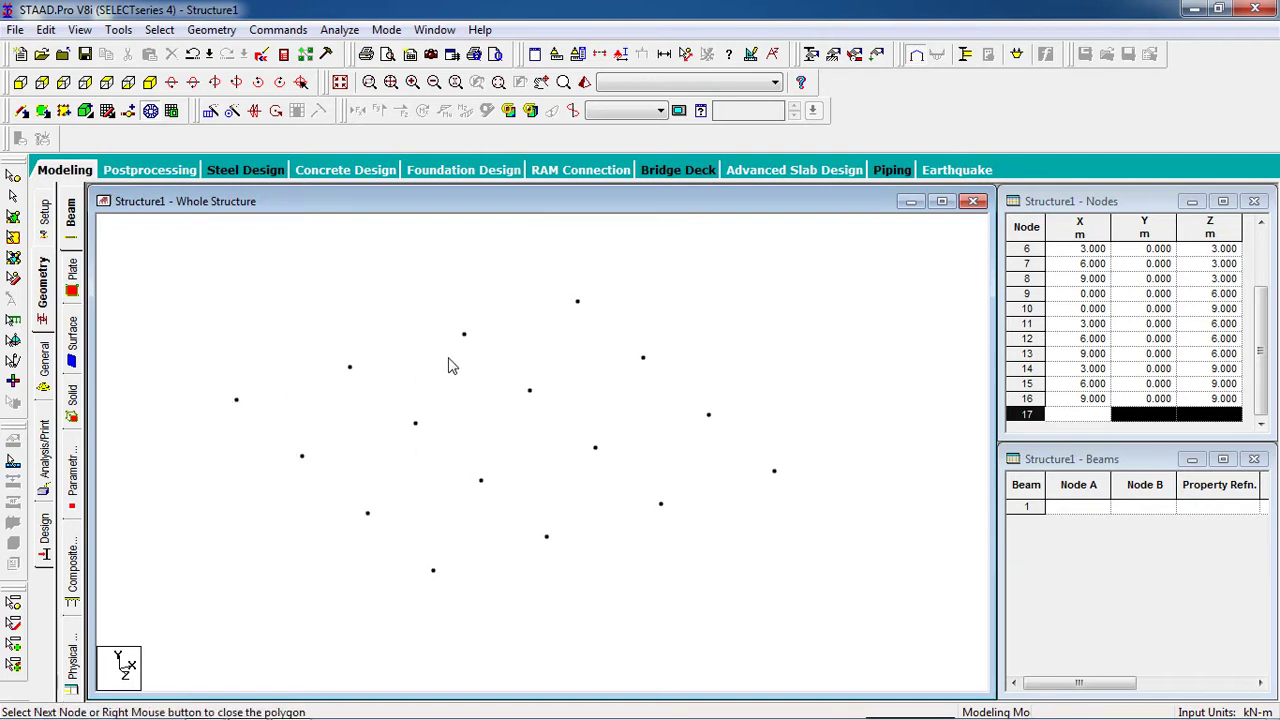
{"action": "left_click", "coordinate": [577, 302]}
{"action": "left_click", "coordinate": [774, 471]}
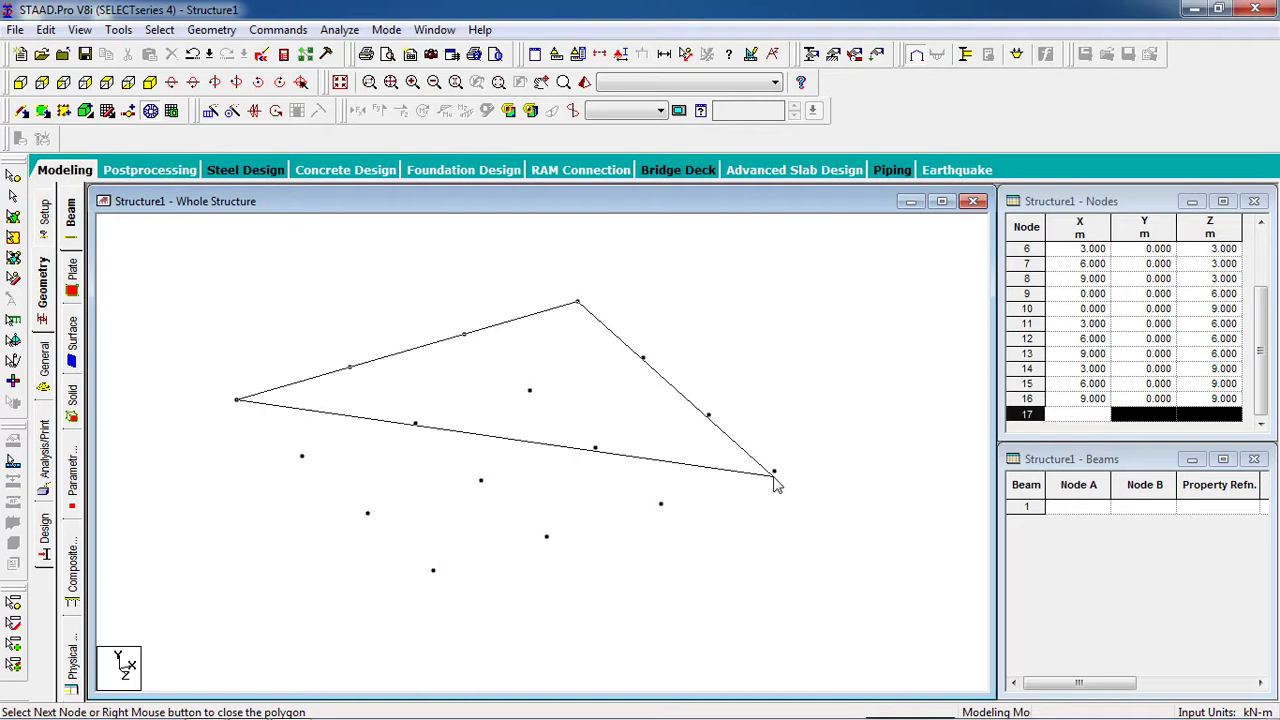
{"action": "left_click", "coordinate": [433, 570]}
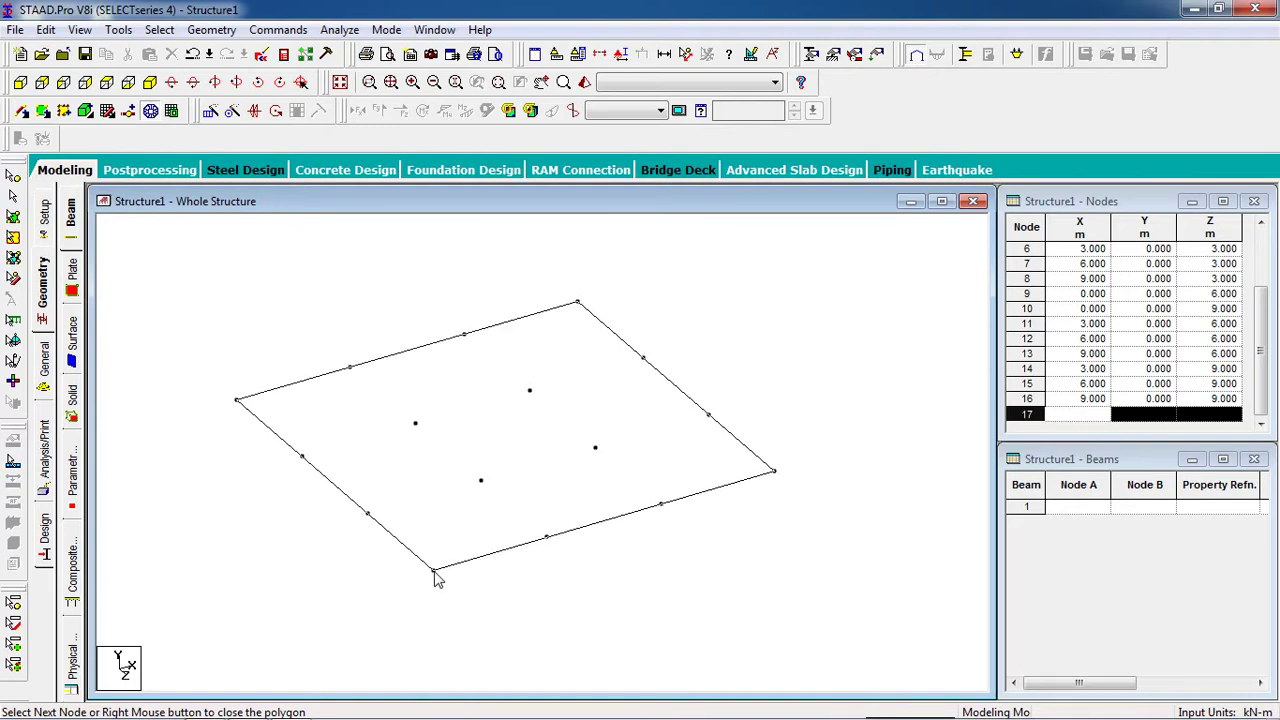
{"action": "left_click", "coordinate": [237, 402]}
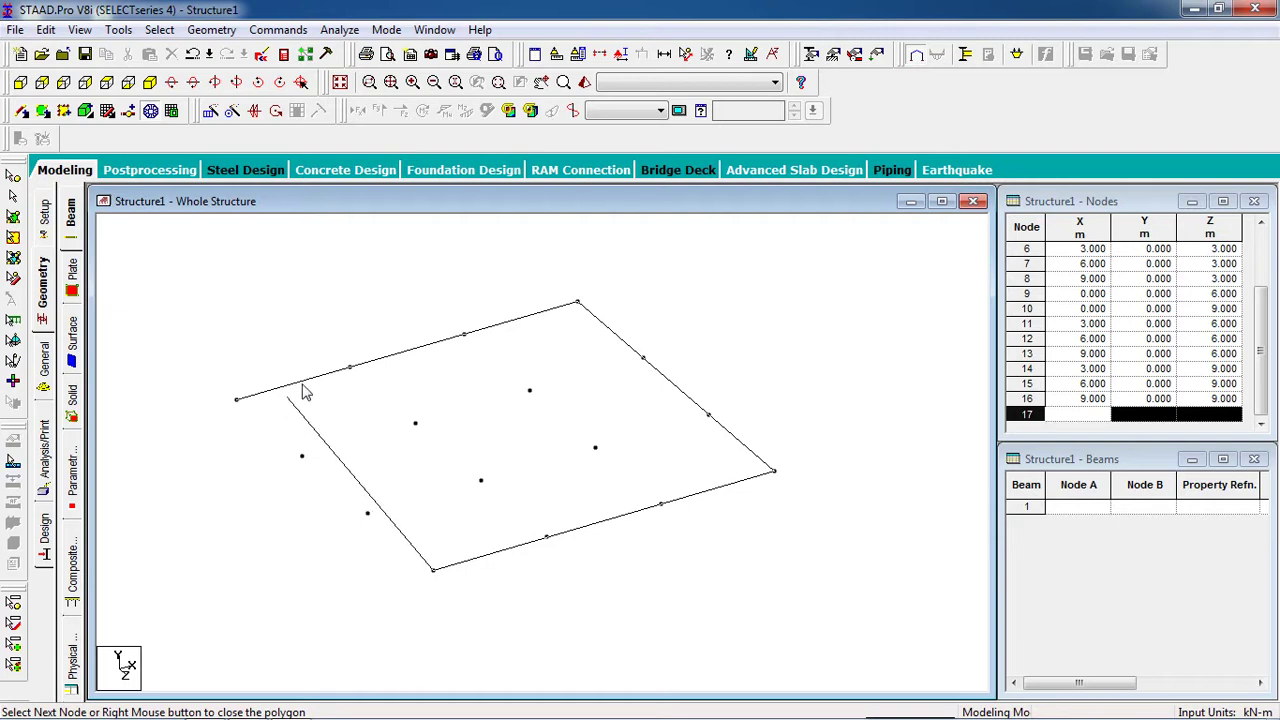
{"action": "left_click", "coordinate": [577, 303]}
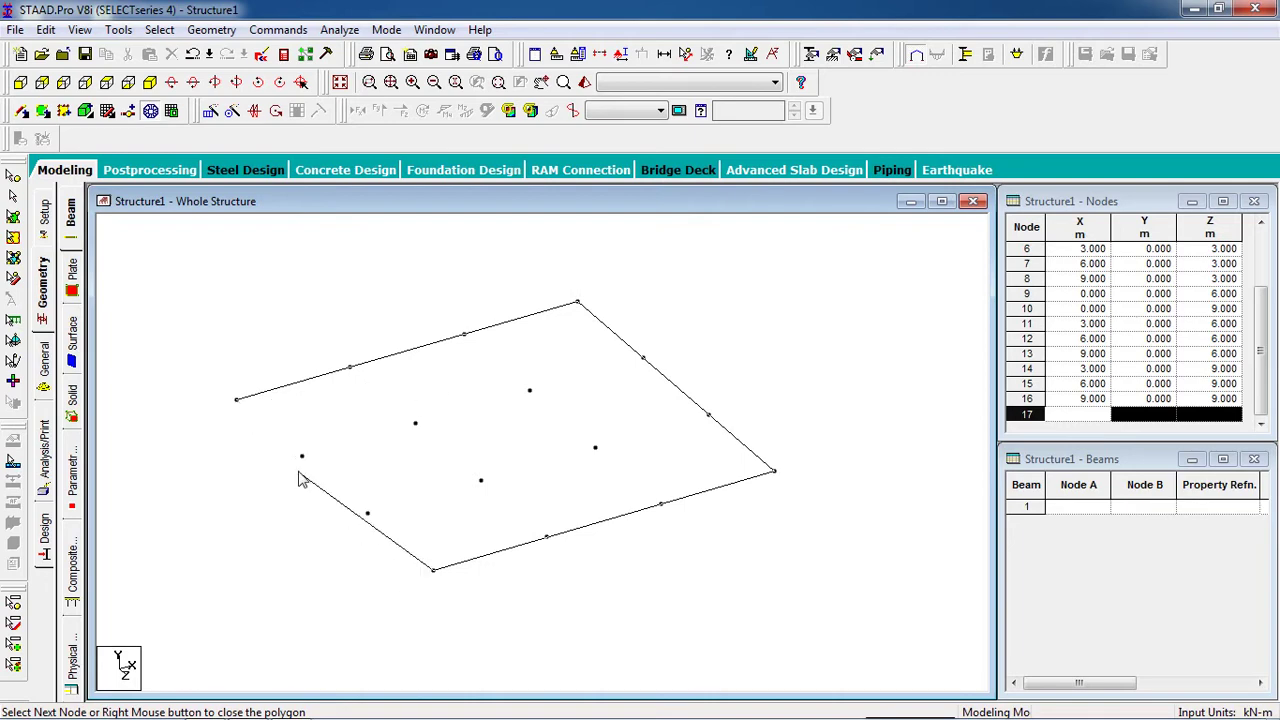
Step: Close the slab outline, choose quadrilateral meshing, and set side AB to 3 divisions
{"action": "left_click", "coordinate": [237, 401]}
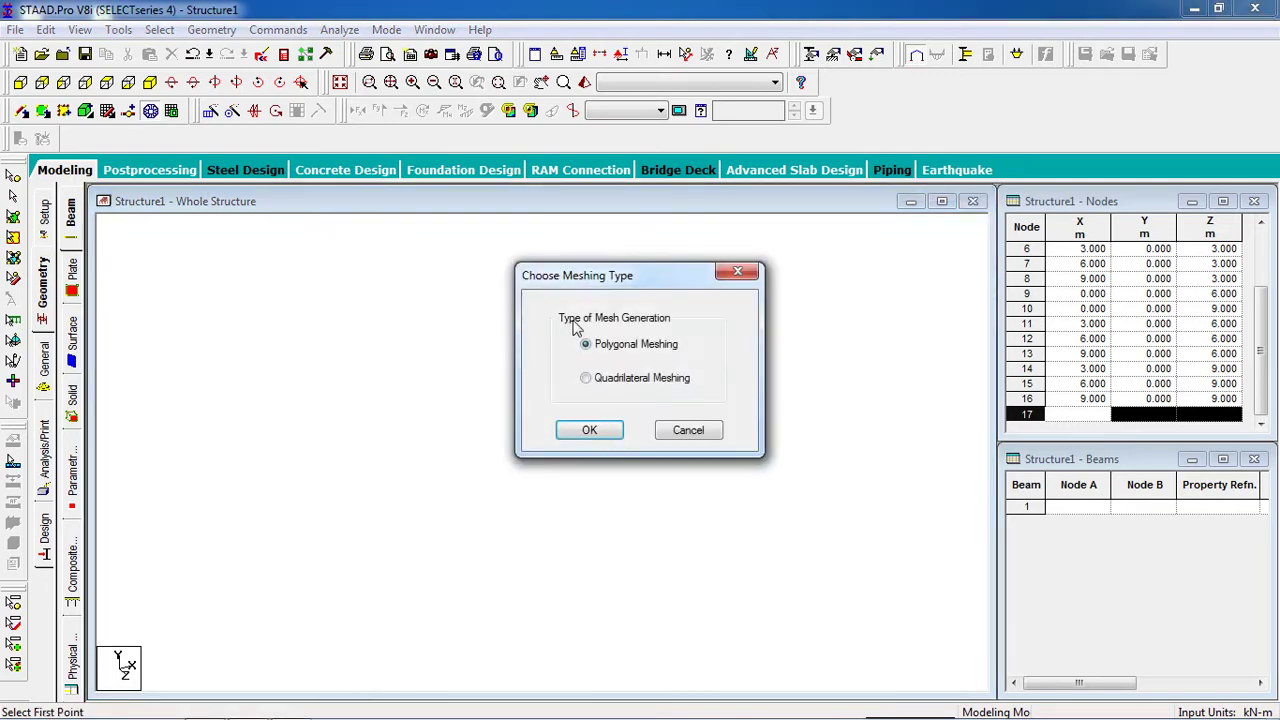
{"action": "left_click", "coordinate": [600, 379]}
{"action": "left_click", "coordinate": [589, 429]}
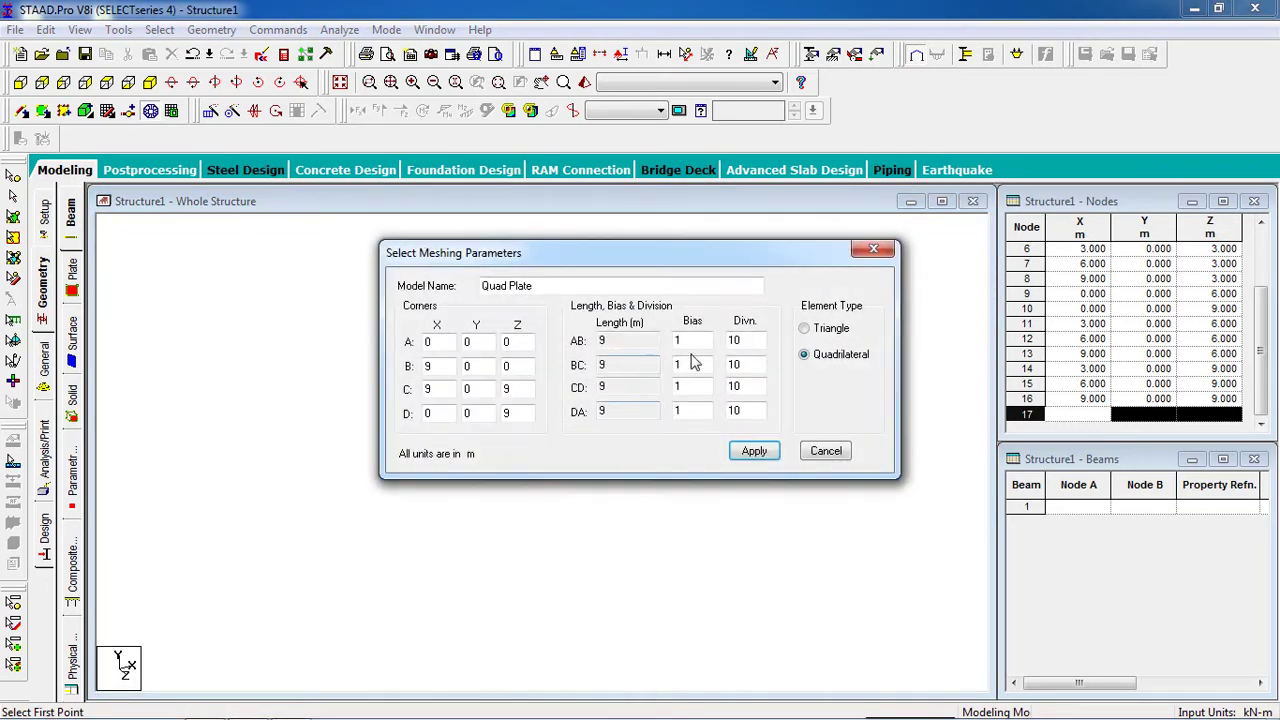
{"action": "double_click", "coordinate": [734, 343]}
{"action": "double_click", "coordinate": [436, 345]}
{"action": "type", "text": "0"}
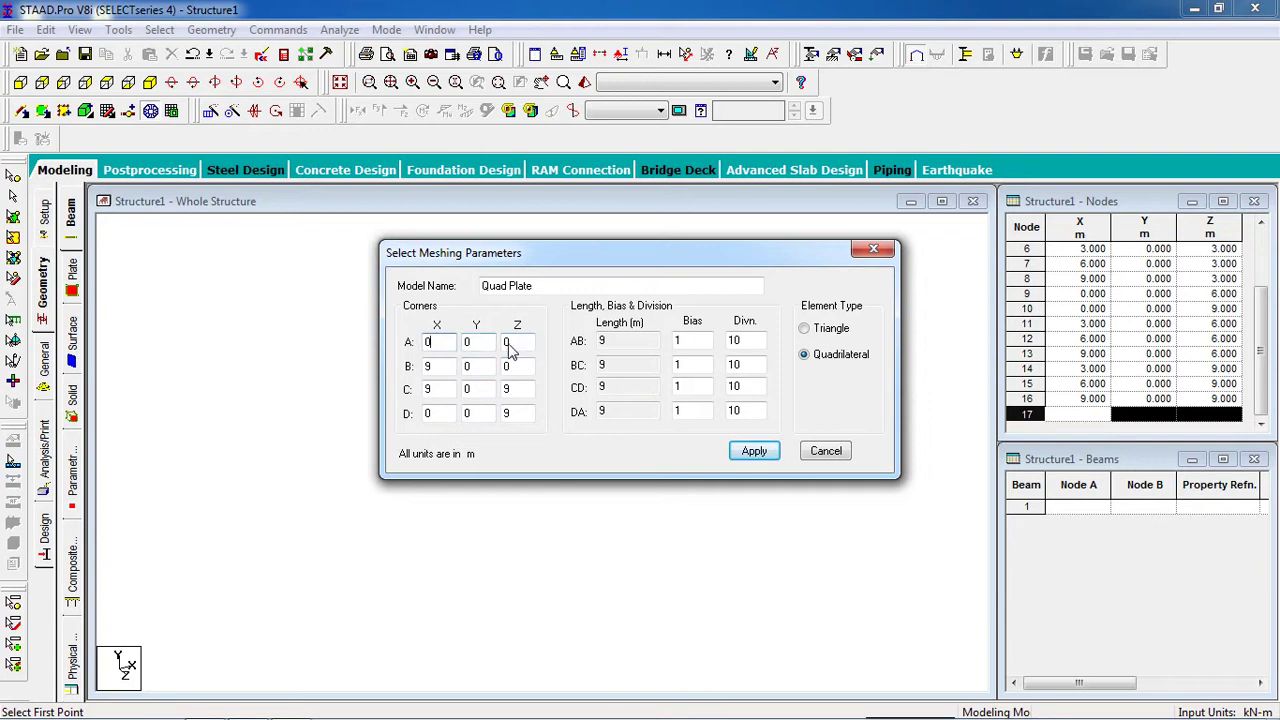
{"action": "double_click", "coordinate": [740, 342]}
{"action": "type", "text": "3"}
{"action": "left_click", "coordinate": [450, 372]}
Step: Set sides BC, CD and DA to 3 divisions each and generate the 3 × 3 plate mesh
{"action": "double_click", "coordinate": [748, 368]}
{"action": "type", "text": "3"}
{"action": "double_click", "coordinate": [740, 388]}
{"action": "type", "text": "3"}
{"action": "double_click", "coordinate": [740, 411]}
{"action": "type", "text": "3"}
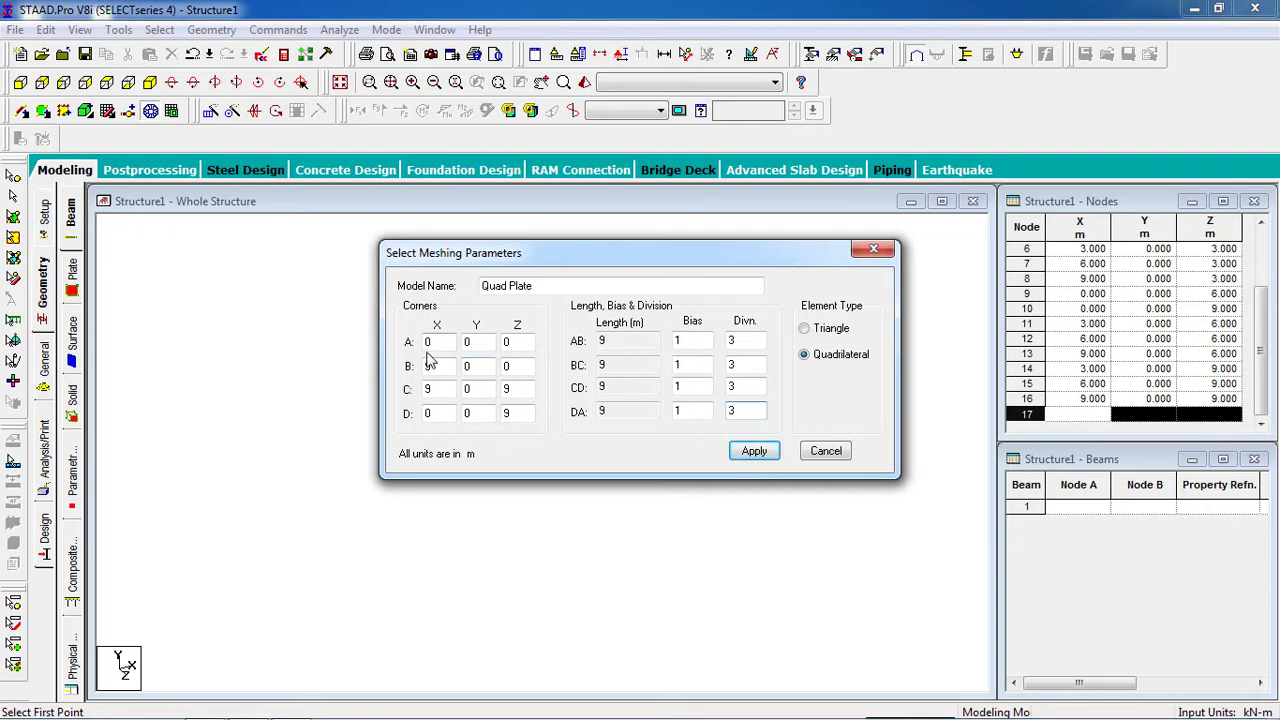
{"action": "left_click", "coordinate": [752, 451]}
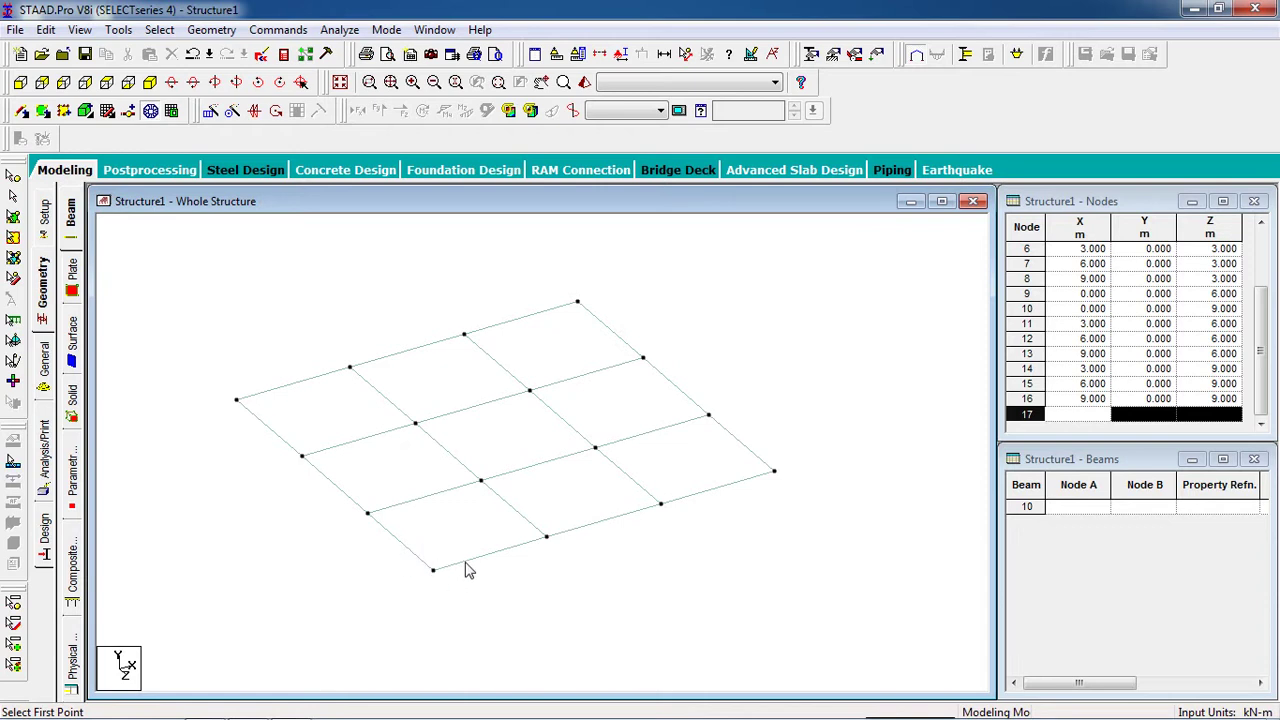
{"action": "left_click", "coordinate": [14, 218]}
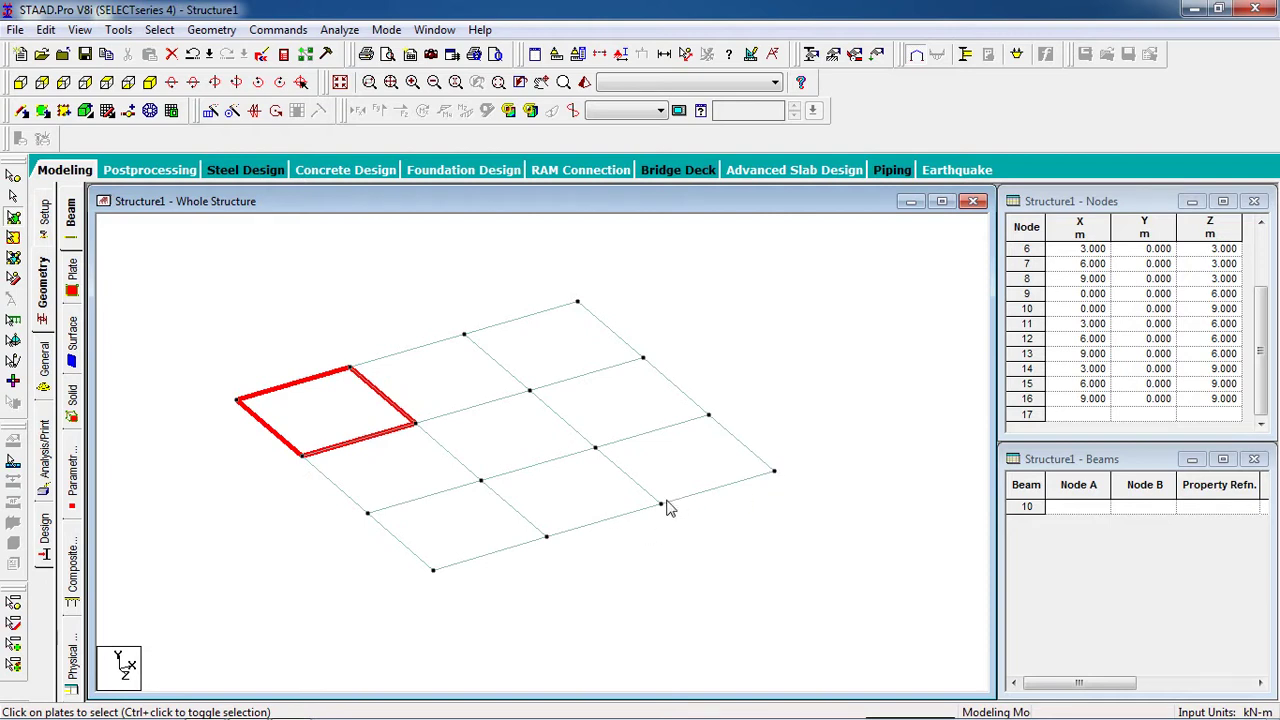
{"action": "left_click", "coordinate": [272, 334]}
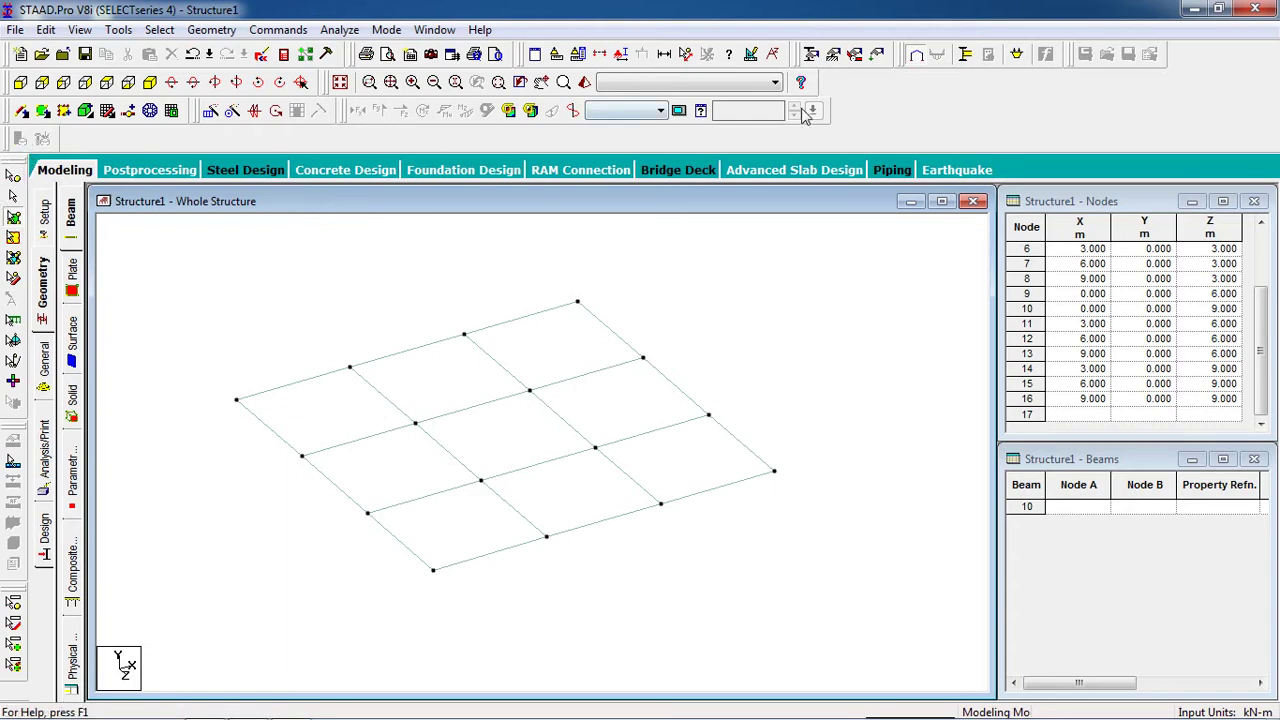
Step: Create a fixed support, Support 2, in the supports list
{"action": "left_click", "coordinate": [835, 55]}
{"action": "left_click", "coordinate": [140, 235]}
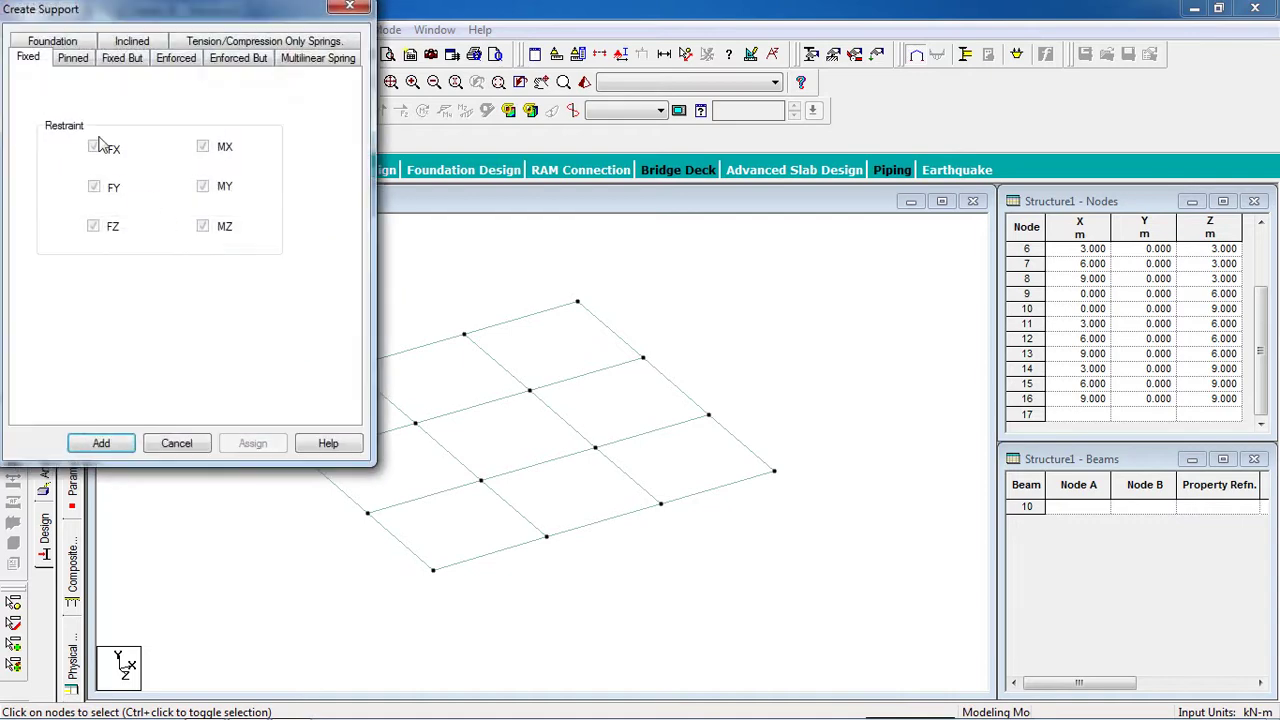
{"action": "left_click", "coordinate": [101, 445]}
{"action": "left_click_drag", "start_coordinate": [72, 50], "coordinate": [1093, 100]}
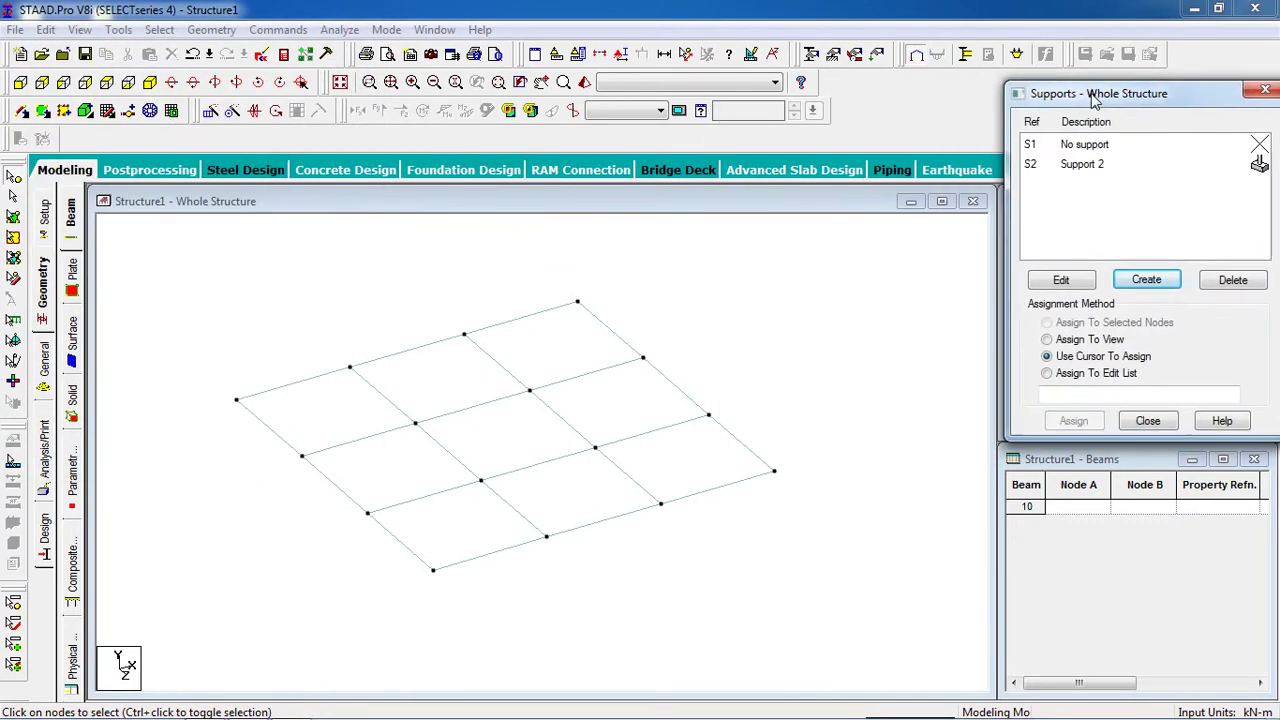
Step: Assign Support 2 to all 16 mesh nodes and close the supports panel
{"action": "left_click", "coordinate": [1072, 172]}
{"action": "scroll", "coordinate": [800, 304], "scroll_direction": "down", "scroll_amount": 1}
{"action": "left_click_drag", "start_coordinate": [857, 277], "coordinate": [263, 555]}
{"action": "scroll", "coordinate": [588, 486], "scroll_direction": "up", "scroll_amount": 1}
{"action": "left_click", "coordinate": [1090, 420]}
{"action": "left_click", "coordinate": [1138, 311]}
{"action": "scroll", "coordinate": [563, 417], "scroll_direction": "up", "scroll_amount": 1}
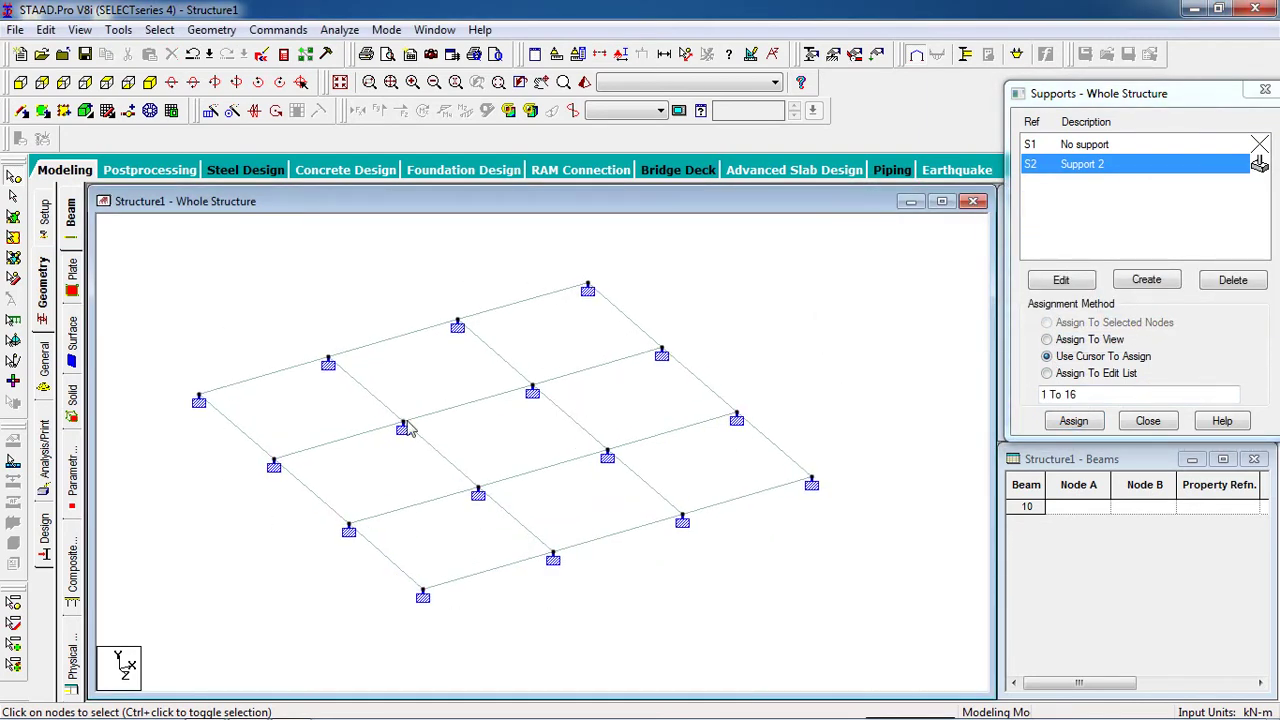
{"action": "scroll", "coordinate": [450, 464], "scroll_direction": "down", "scroll_amount": 1}
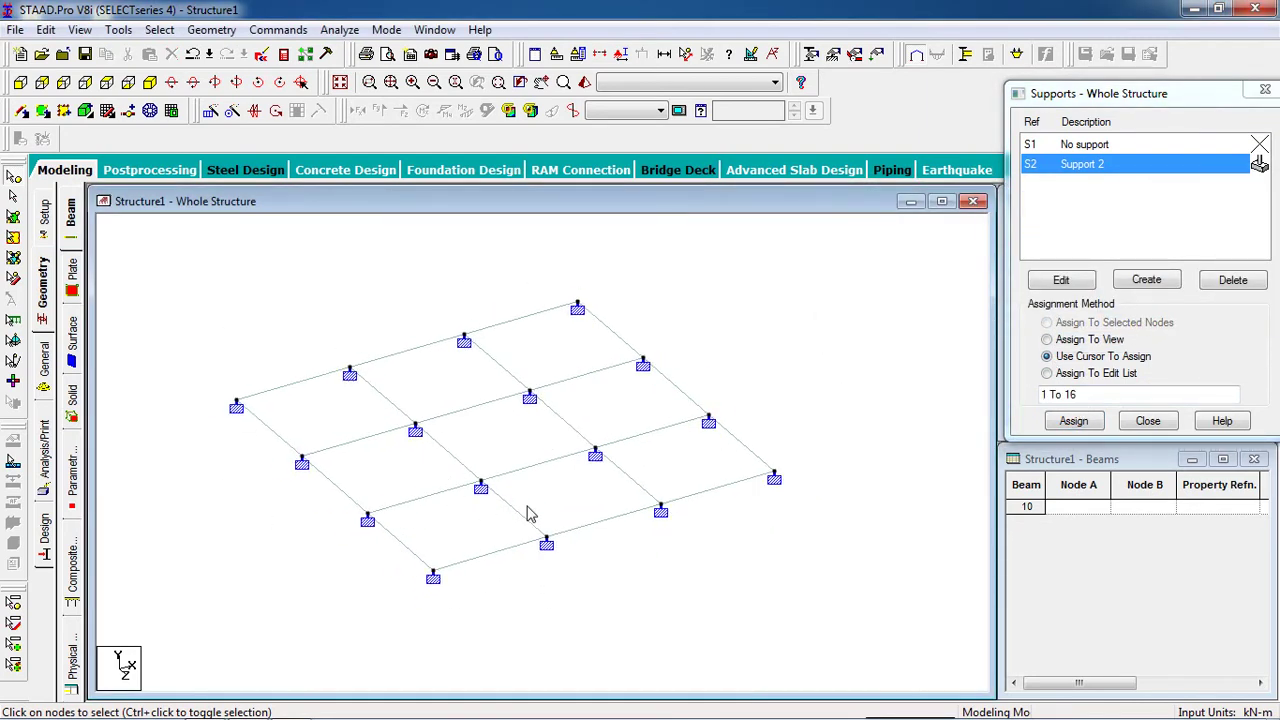
{"action": "left_click", "coordinate": [1148, 421]}
{"action": "scroll", "coordinate": [454, 452], "scroll_direction": "up", "scroll_amount": 1}
{"action": "scroll", "coordinate": [456, 450], "scroll_direction": "down", "scroll_amount": 1}
{"action": "scroll", "coordinate": [457, 450], "scroll_direction": "up", "scroll_amount": 1}
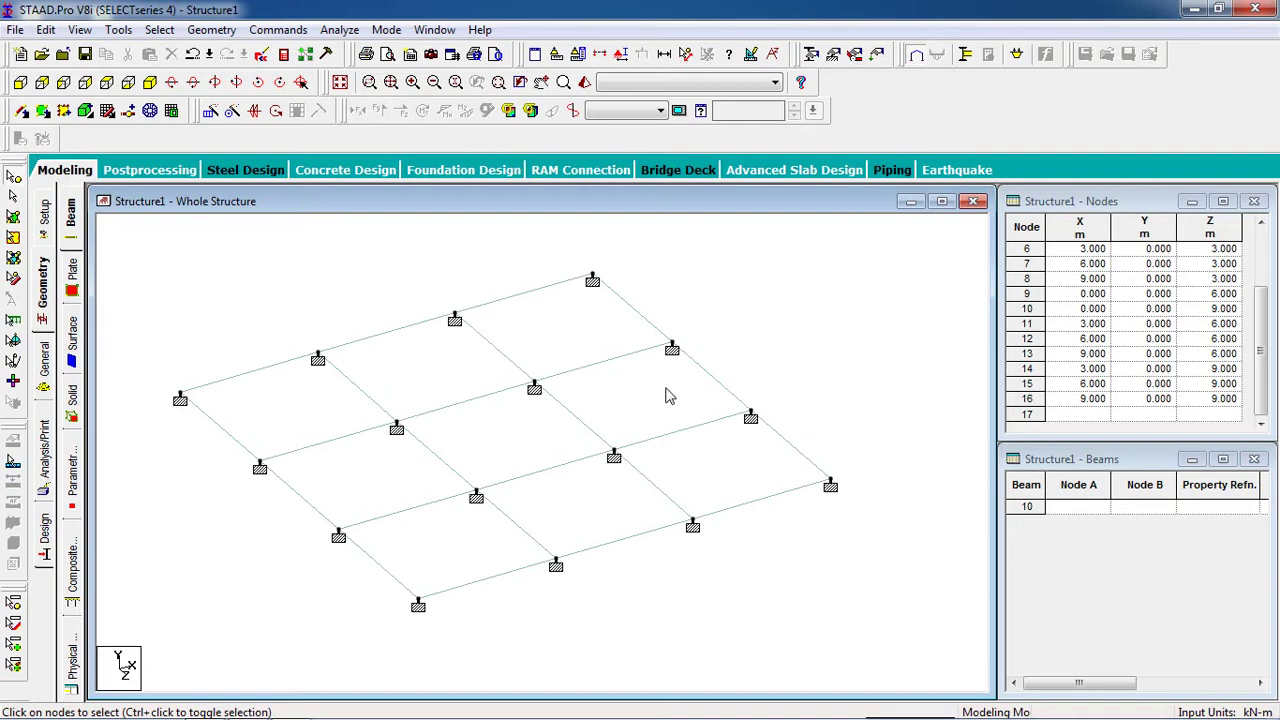
Step: Add a 0.16 m concrete plate thickness property, declining the auto-save prompt
{"action": "left_click", "coordinate": [812, 57]}
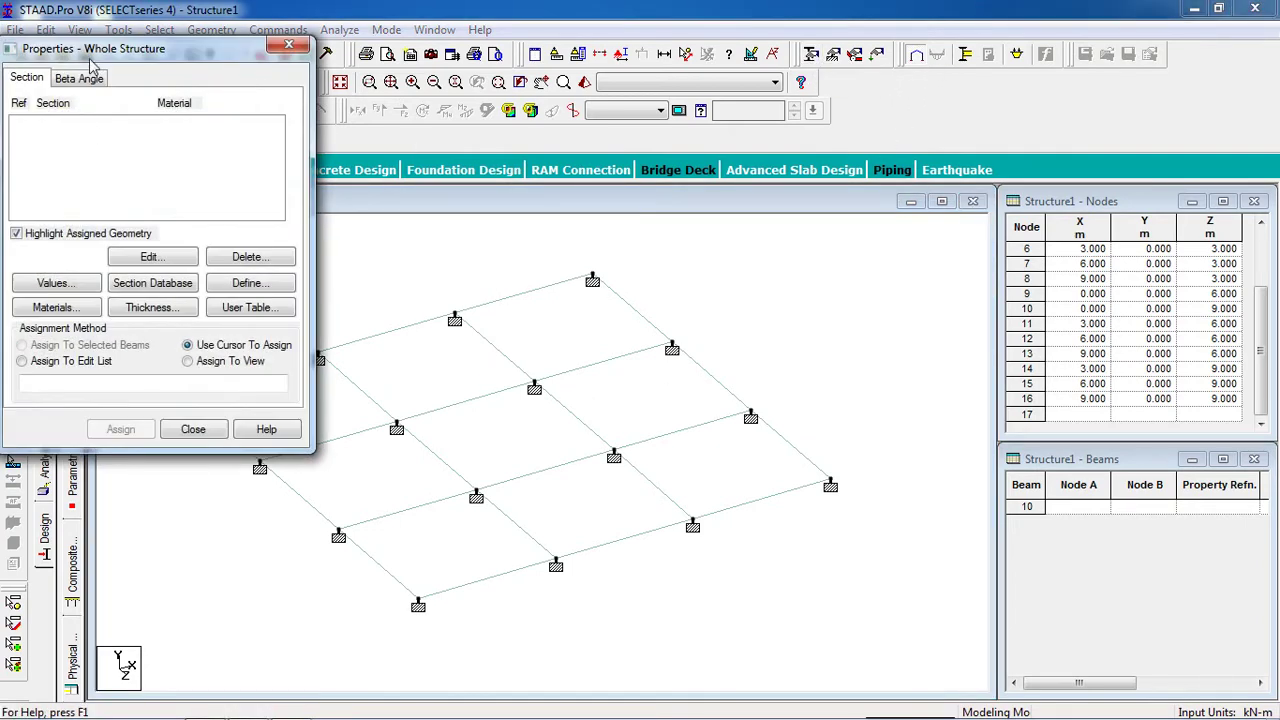
{"action": "left_click_drag", "start_coordinate": [89, 58], "coordinate": [1044, 123]}
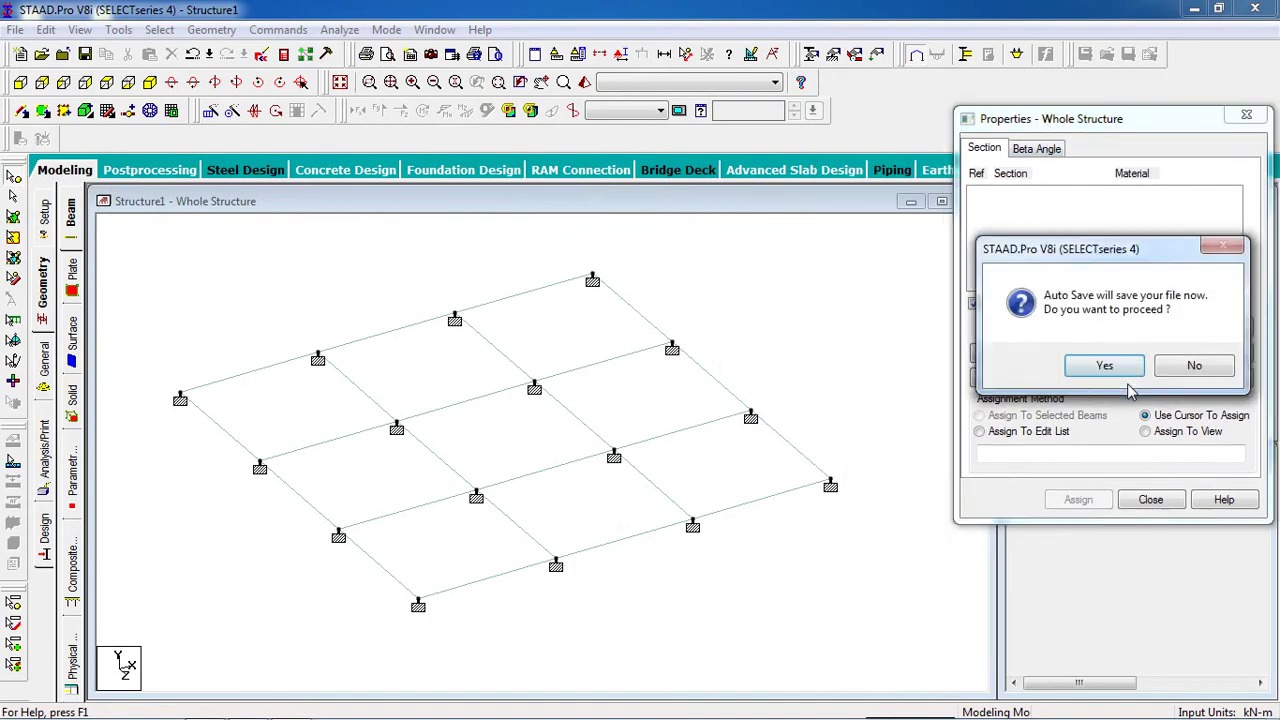
{"action": "left_click", "coordinate": [1178, 366]}
{"action": "left_click", "coordinate": [1126, 376]}
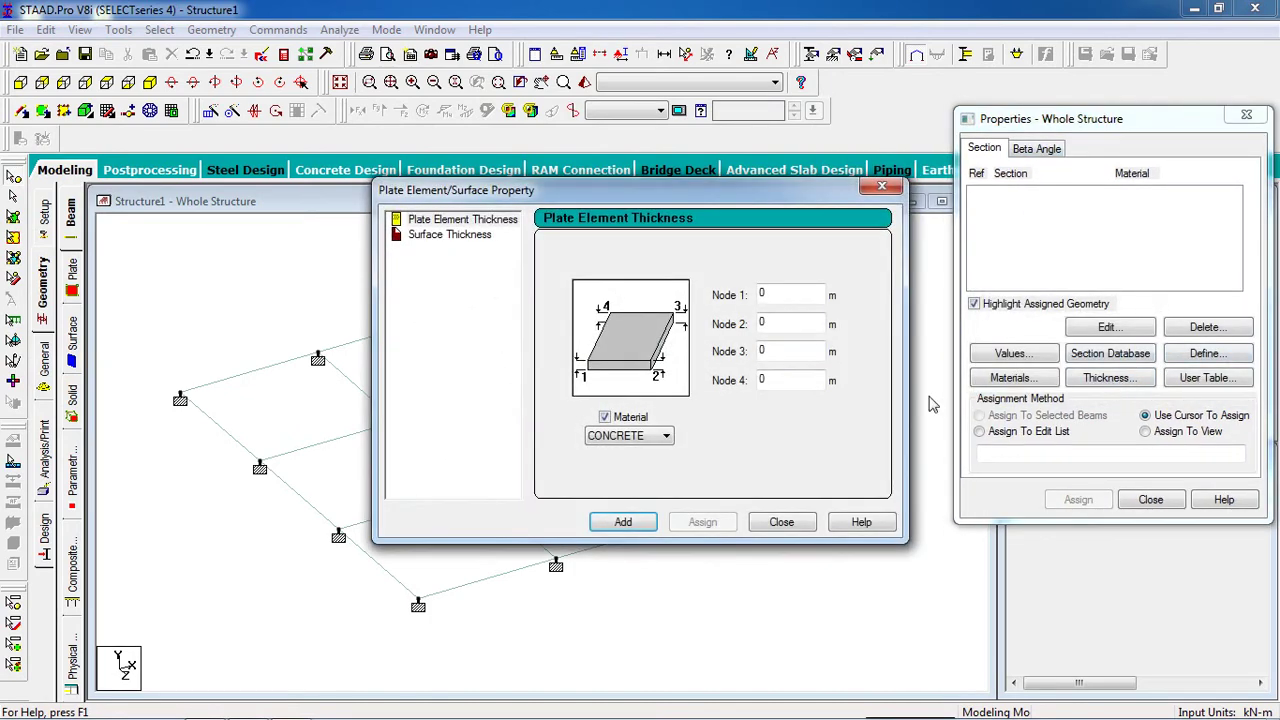
{"action": "left_click", "coordinate": [786, 298]}
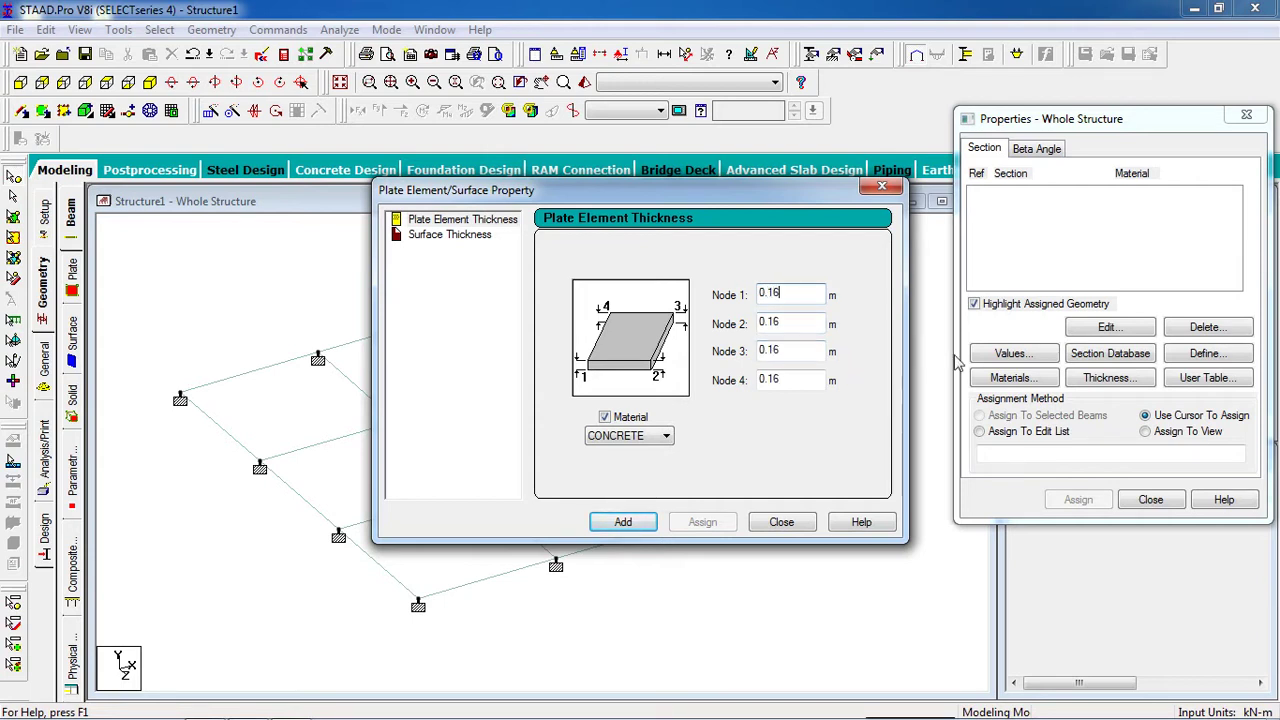
{"action": "left_click", "coordinate": [640, 527]}
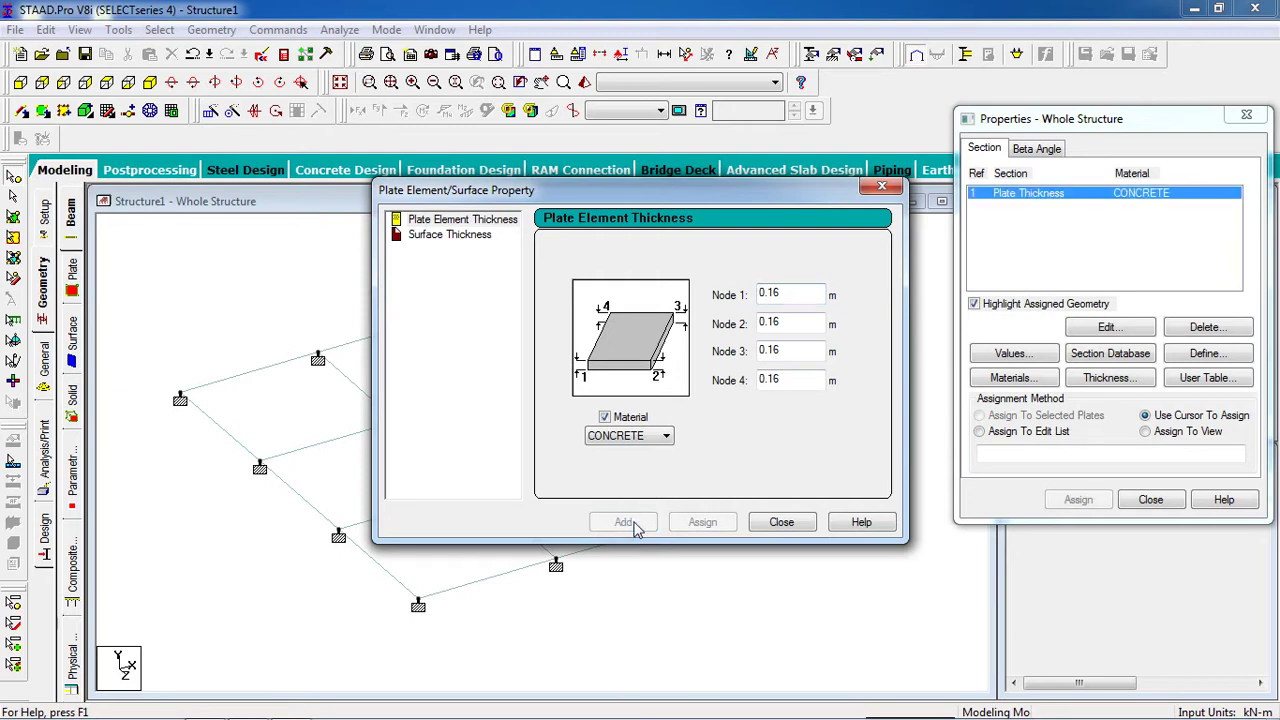
{"action": "left_click", "coordinate": [785, 524]}
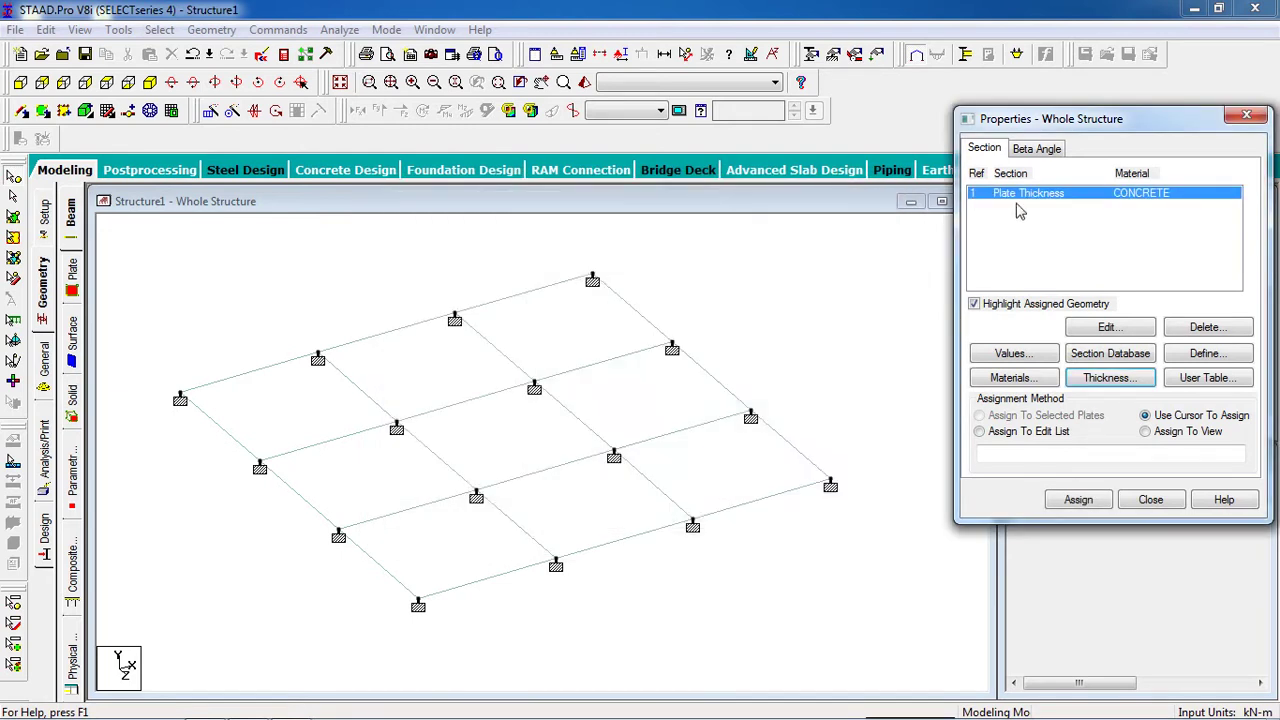
Step: Assign the 0.16 m thickness property R1 to all nine plates
{"action": "left_click", "coordinate": [788, 334]}
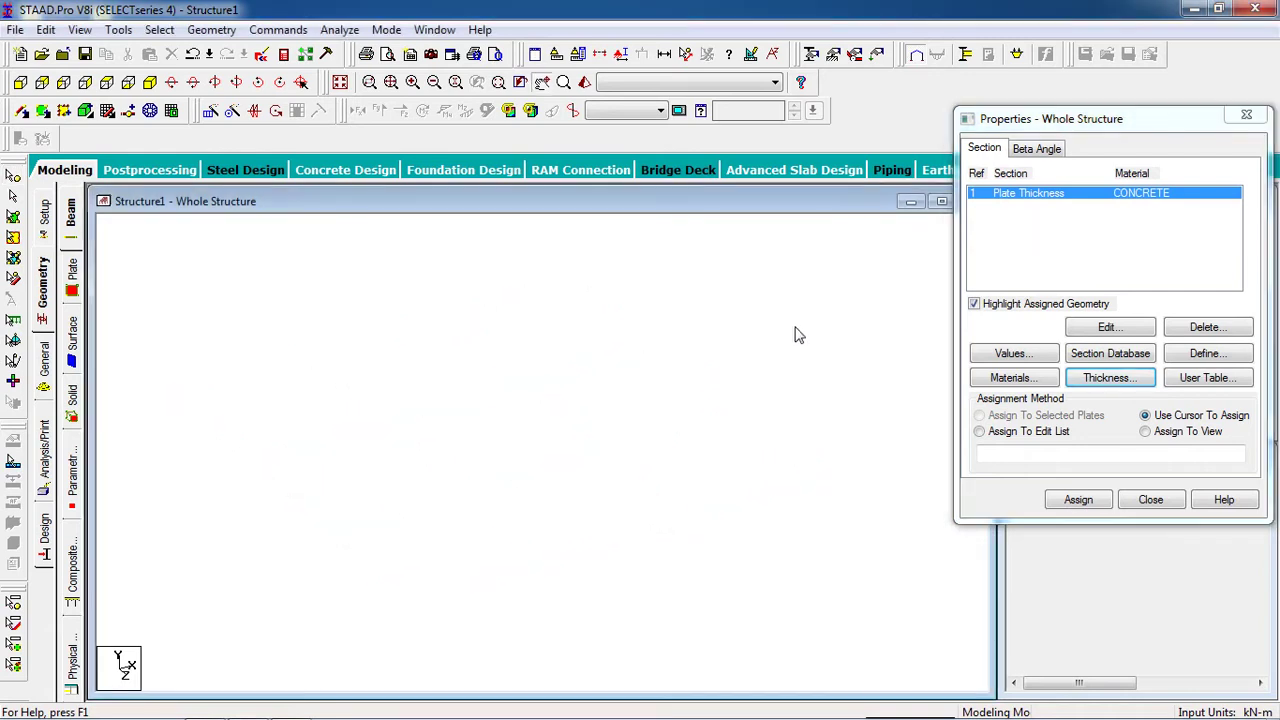
{"action": "scroll", "coordinate": [788, 334], "scroll_direction": "down", "scroll_amount": 3}
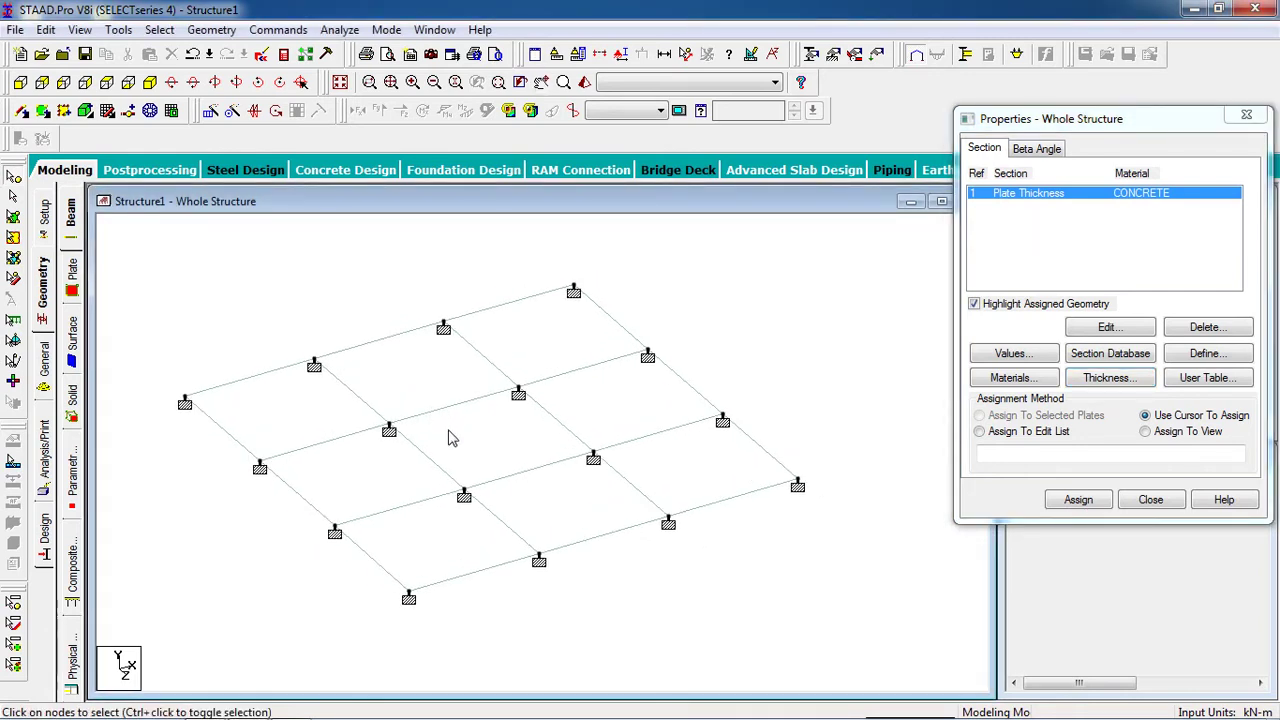
{"action": "left_click", "coordinate": [12, 228]}
{"action": "scroll", "coordinate": [580, 410], "scroll_direction": "down", "scroll_amount": 2}
{"action": "left_click_drag", "start_coordinate": [843, 281], "coordinate": [202, 578]}
{"action": "left_click", "coordinate": [1075, 500]}
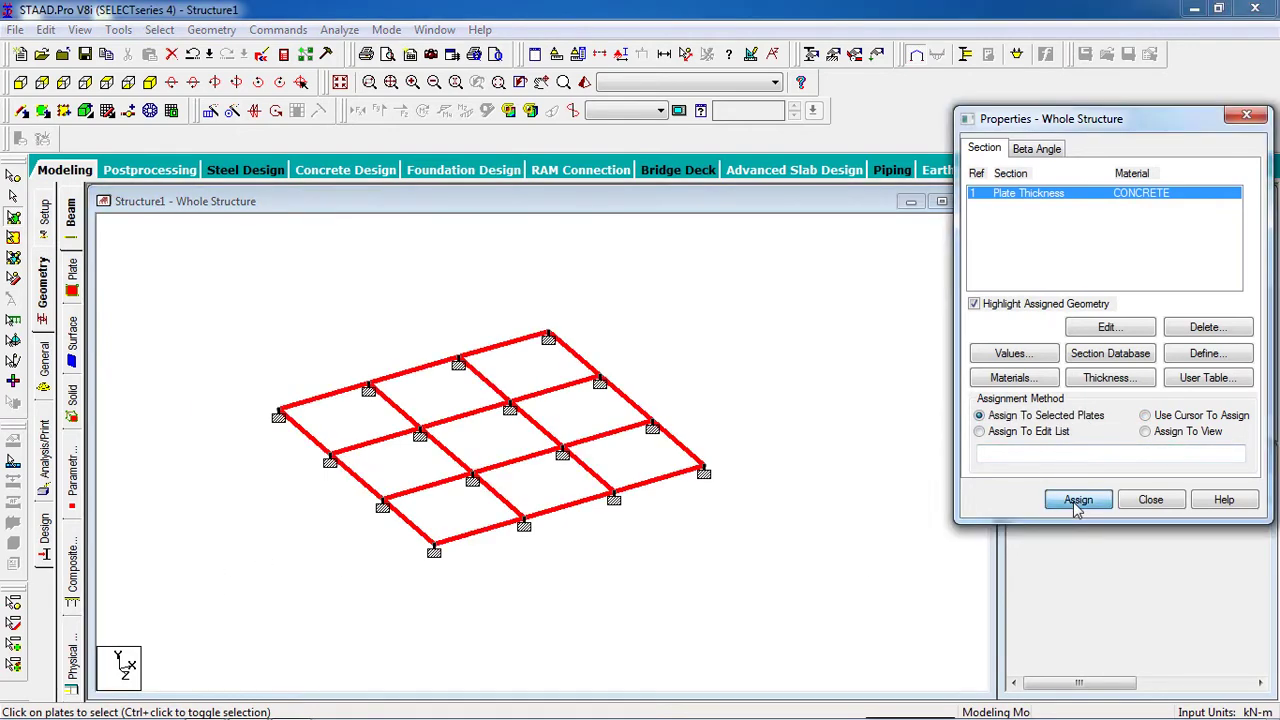
{"action": "left_click", "coordinate": [1054, 367]}
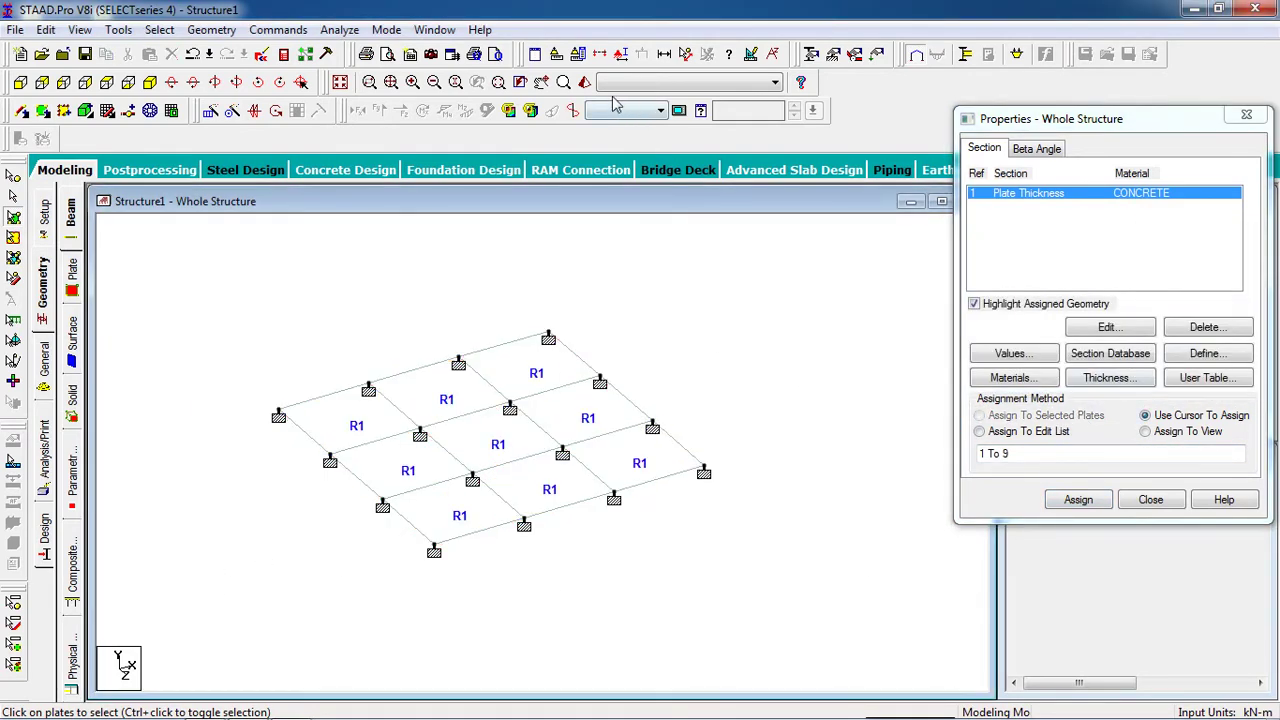
Step: Check the slab thickness in a rotated rendered 3D view, then close it
{"action": "left_click", "coordinate": [574, 108]}
{"action": "left_click_drag", "start_coordinate": [629, 454], "coordinate": [603, 474]}
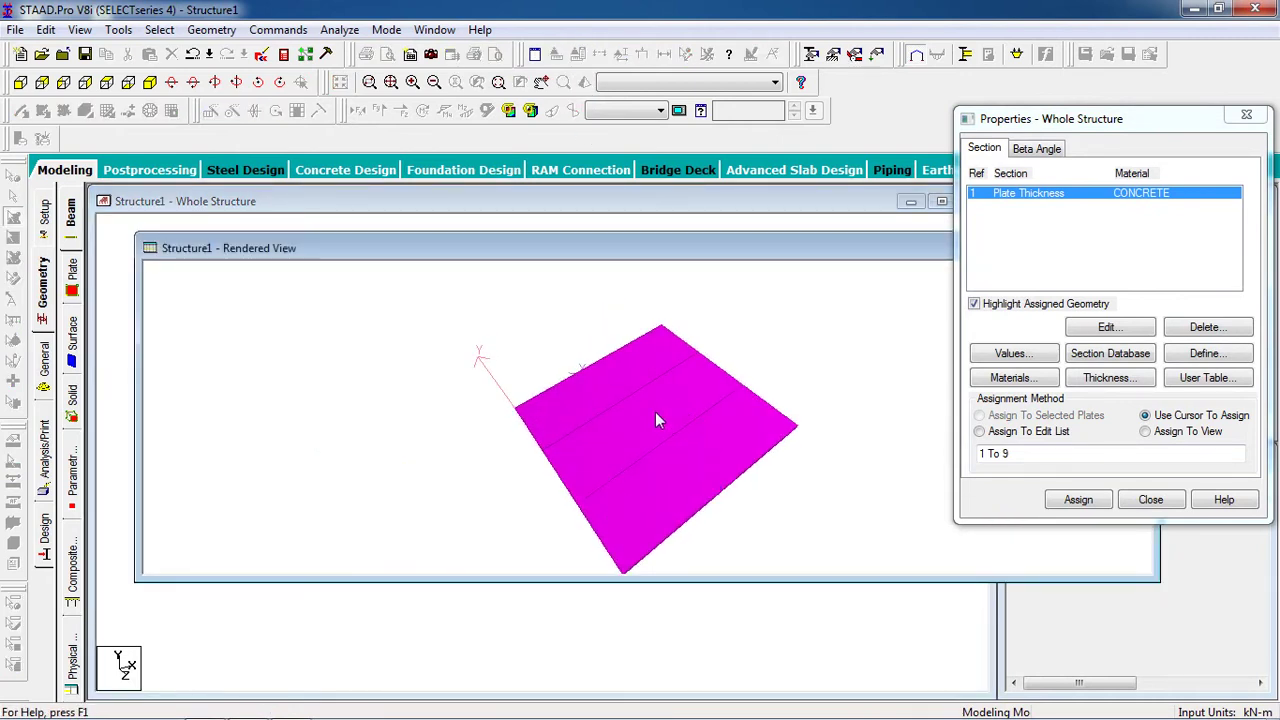
{"action": "left_click_drag", "start_coordinate": [871, 251], "coordinate": [607, 254]}
{"action": "left_click", "coordinate": [873, 251]}
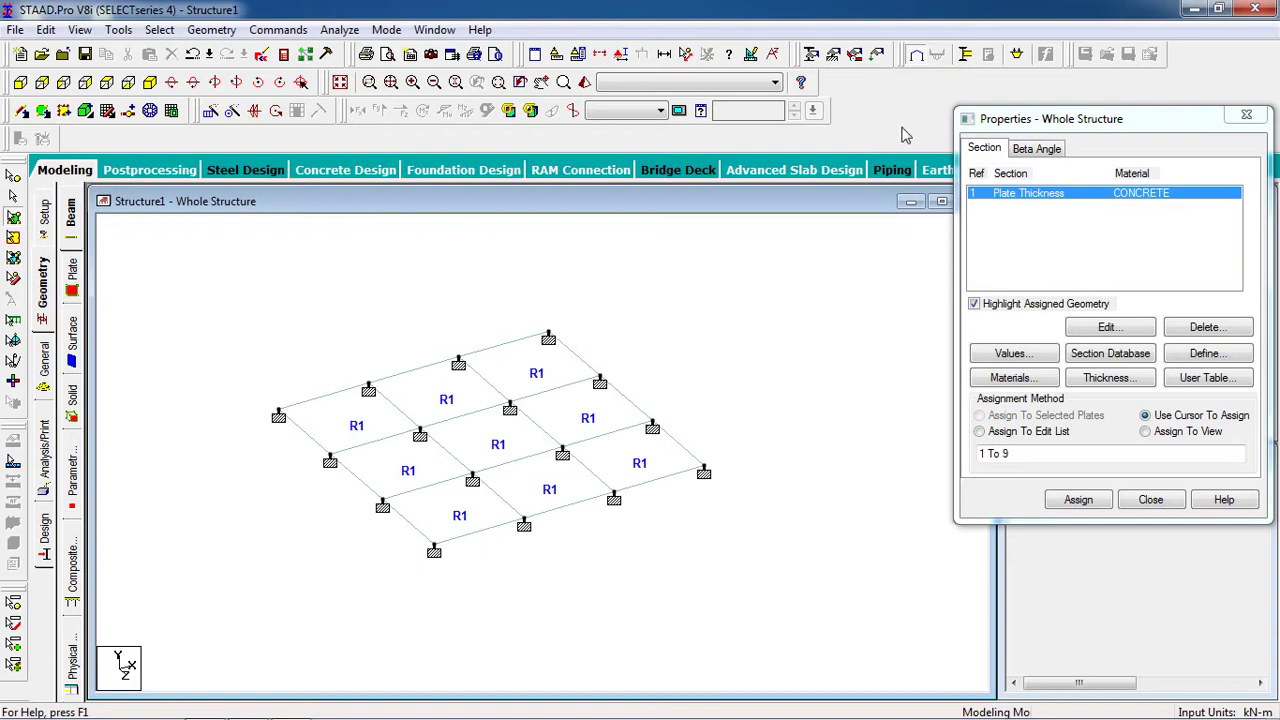
Step: Create load case 1 of type Dead titled Dead
{"action": "left_click", "coordinate": [877, 54]}
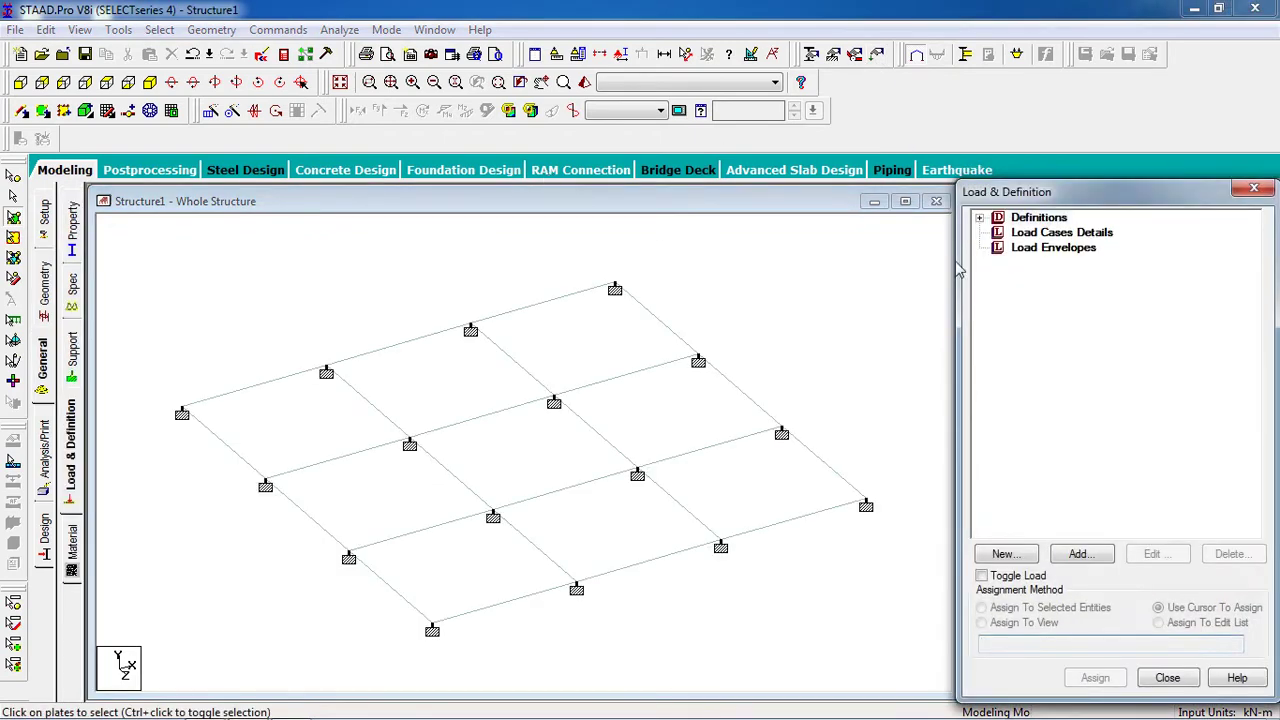
{"action": "left_click", "coordinate": [1062, 234]}
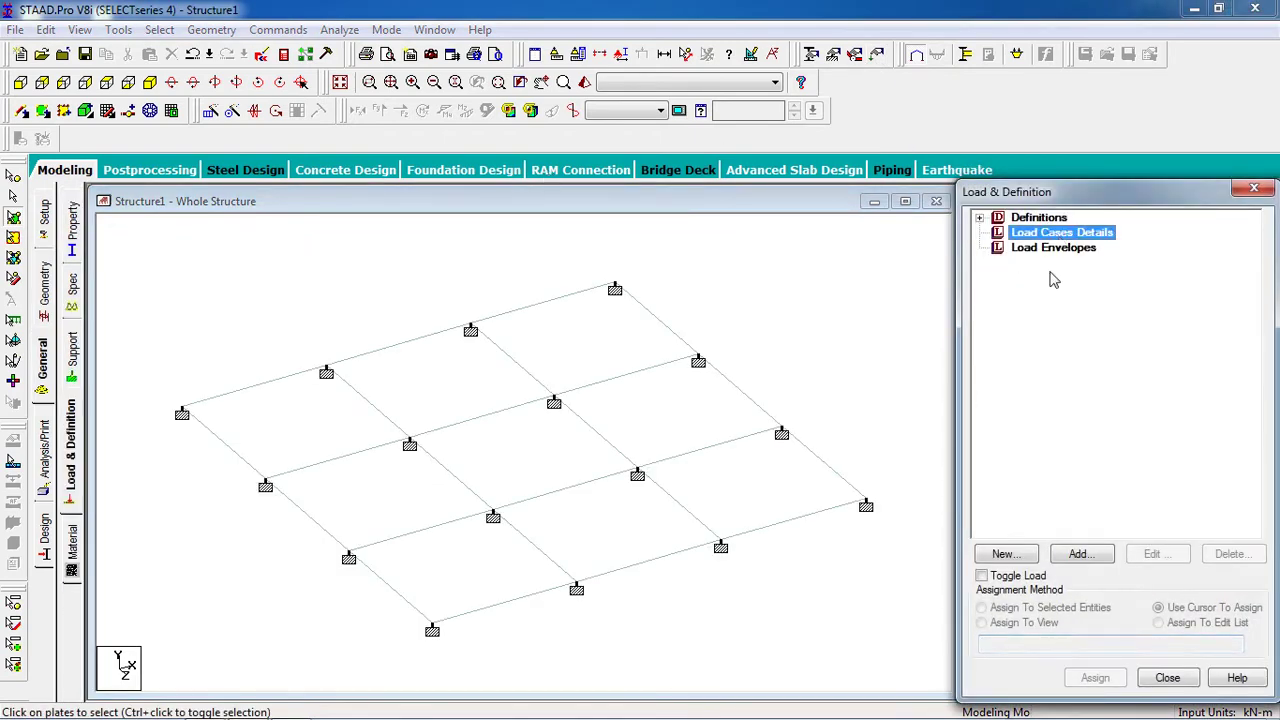
{"action": "left_click", "coordinate": [1100, 556]}
{"action": "left_click", "coordinate": [730, 265]}
{"action": "left_click", "coordinate": [730, 279]}
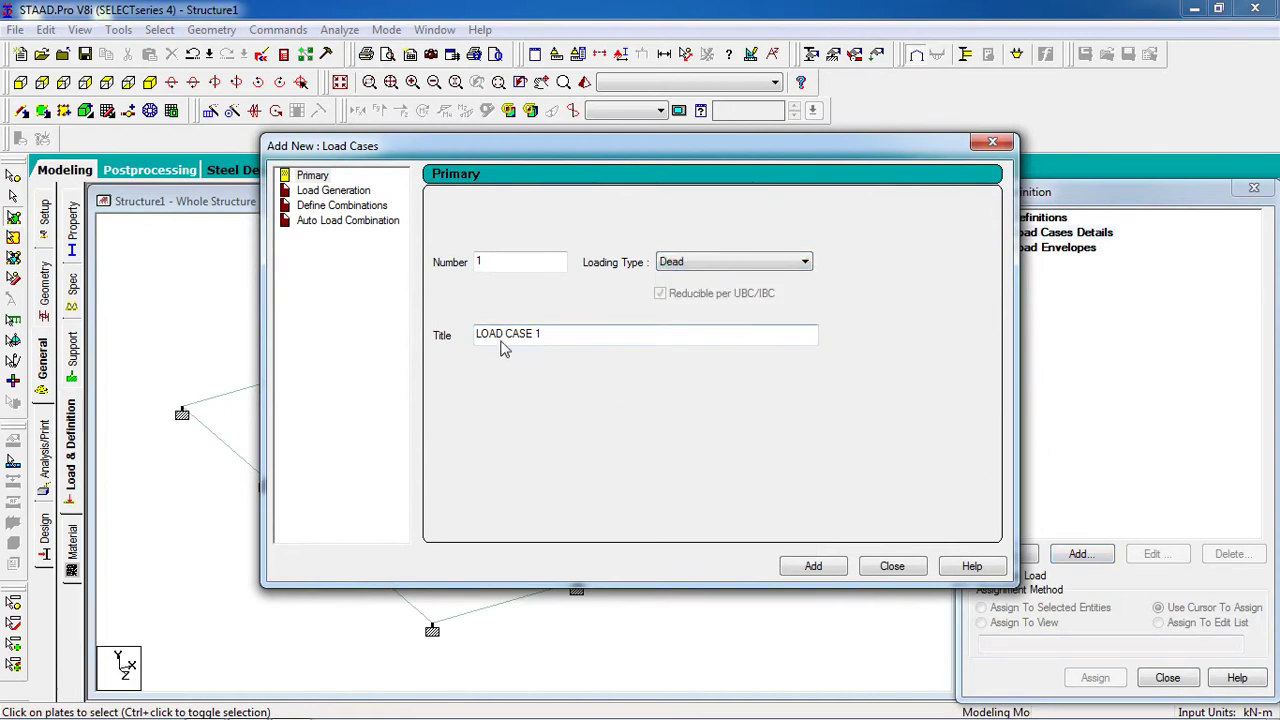
{"action": "left_click_drag", "start_coordinate": [545, 338], "coordinate": [428, 336]}
{"action": "type", "text": "Dead"}
{"action": "left_click", "coordinate": [797, 566]}
Step: Create load case 2 of type Live titled Live, then begin adding items to Dead
{"action": "left_click", "coordinate": [805, 261]}
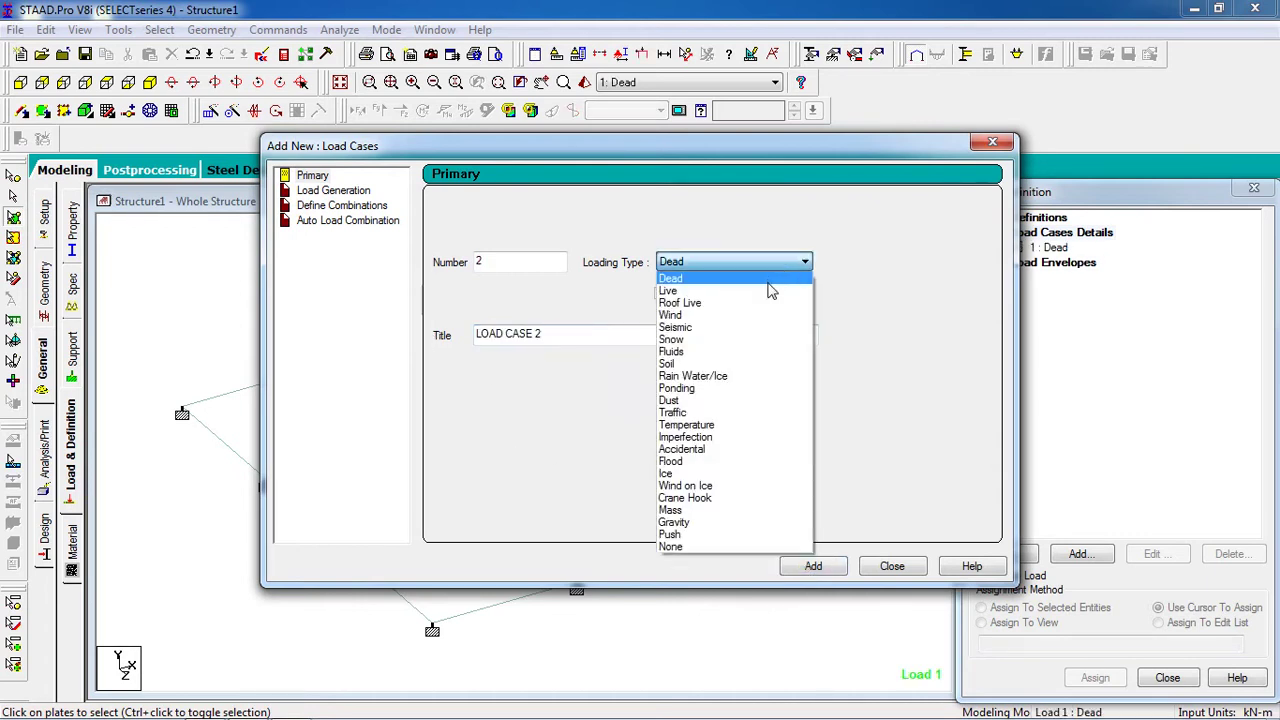
{"action": "left_click", "coordinate": [680, 288]}
{"action": "left_click_drag", "start_coordinate": [584, 340], "coordinate": [439, 340]}
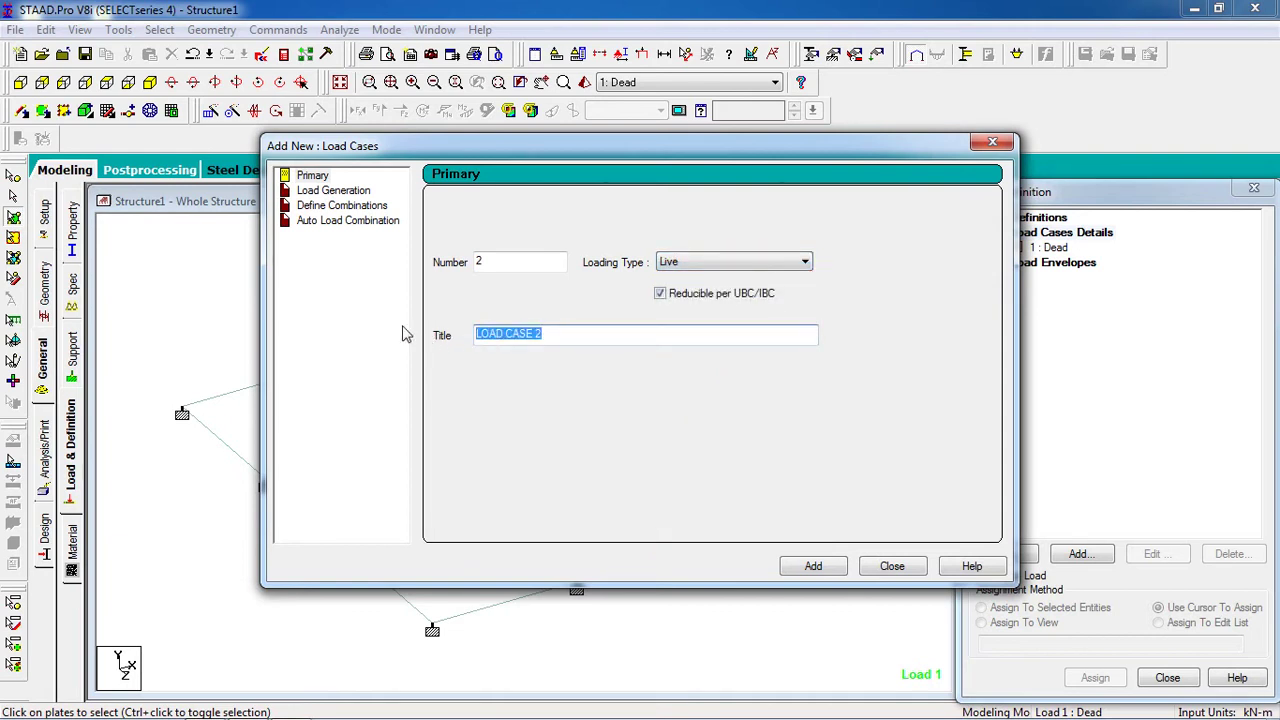
{"action": "type", "text": "L"}
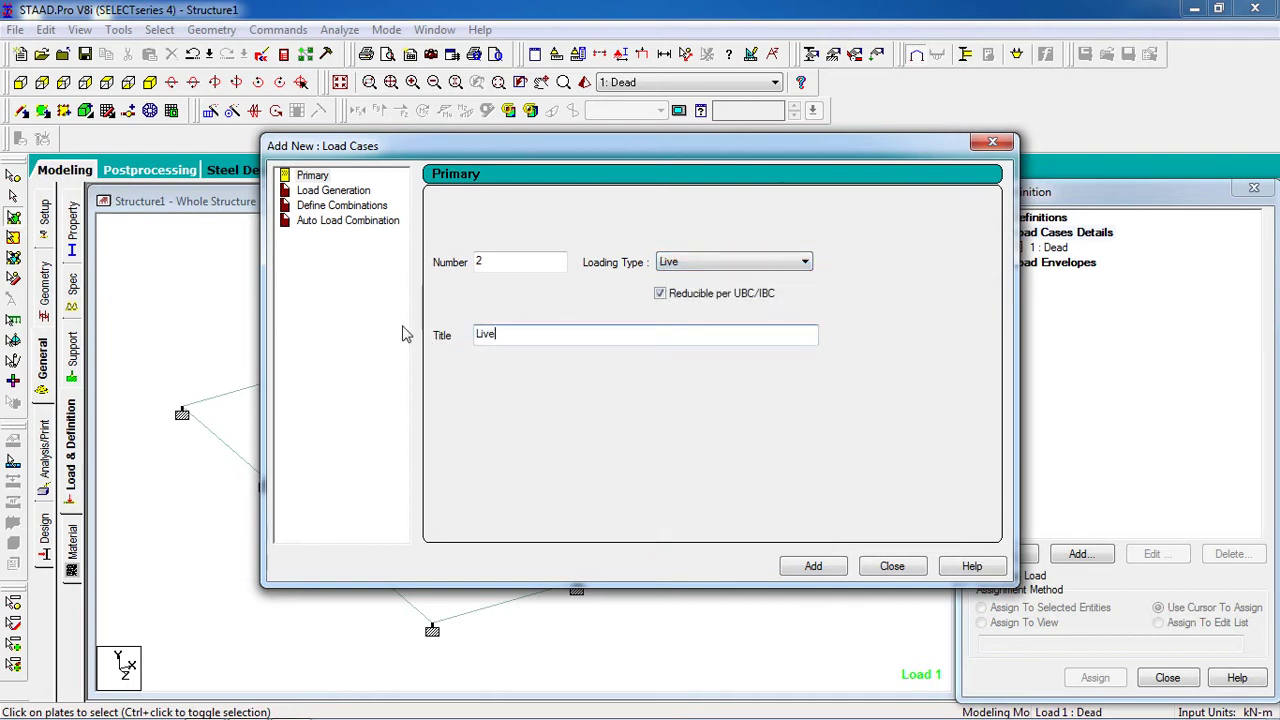
{"action": "type", "text": "ive"}
{"action": "left_click", "coordinate": [813, 566]}
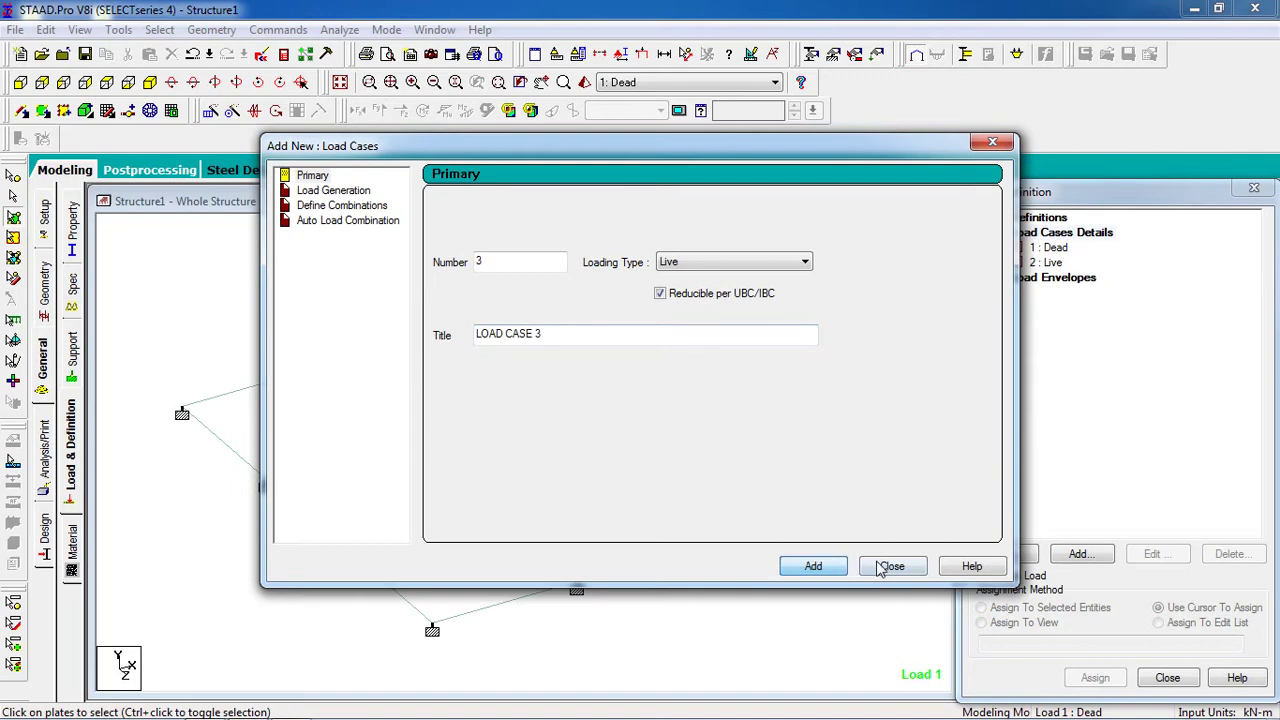
{"action": "left_click", "coordinate": [886, 566]}
{"action": "left_click", "coordinate": [1055, 249]}
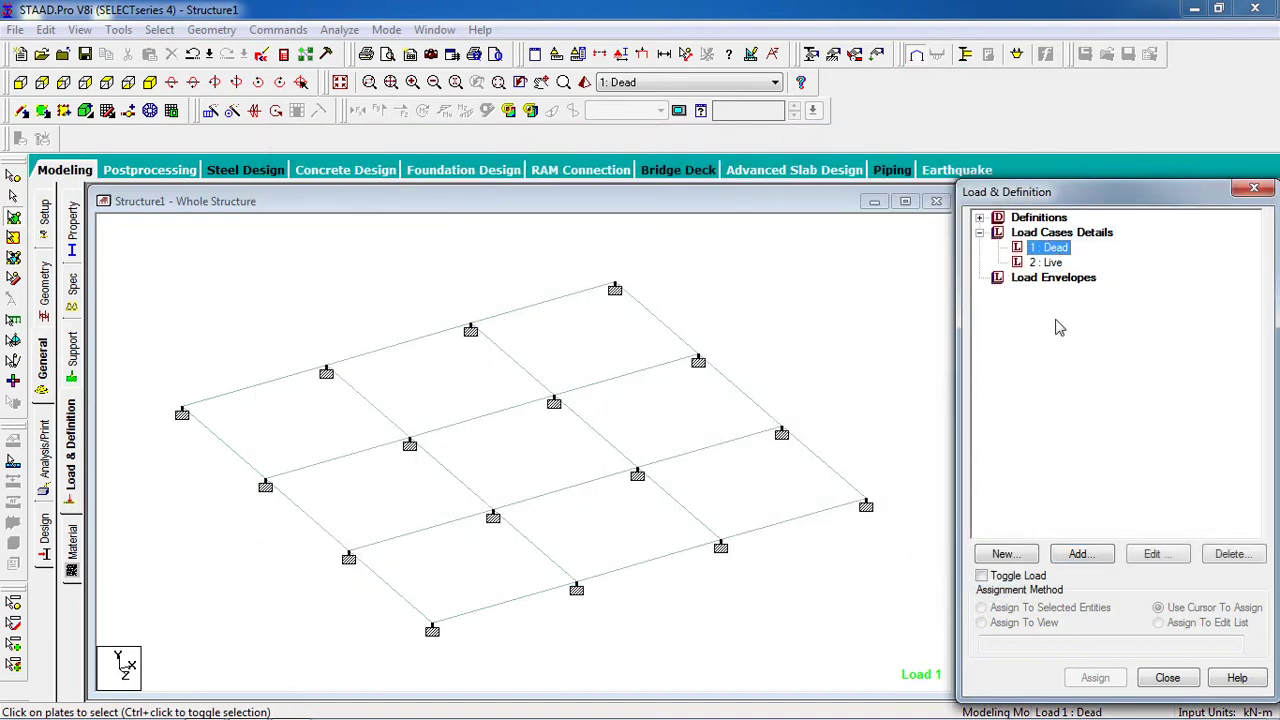
{"action": "left_click", "coordinate": [1082, 556]}
Step: Add a selfweight Y -1 load and a -4 kN/m2 full-plate pressure along global Y
{"action": "left_click", "coordinate": [300, 110]}
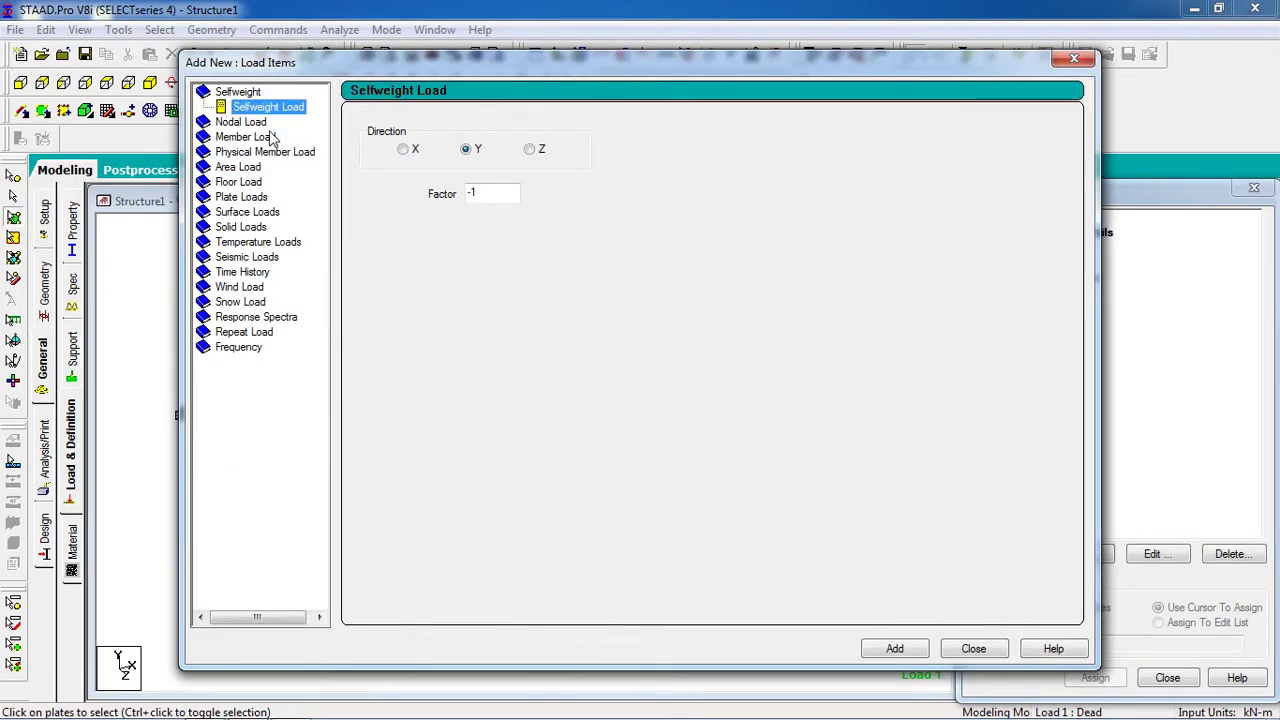
{"action": "left_click", "coordinate": [894, 648]}
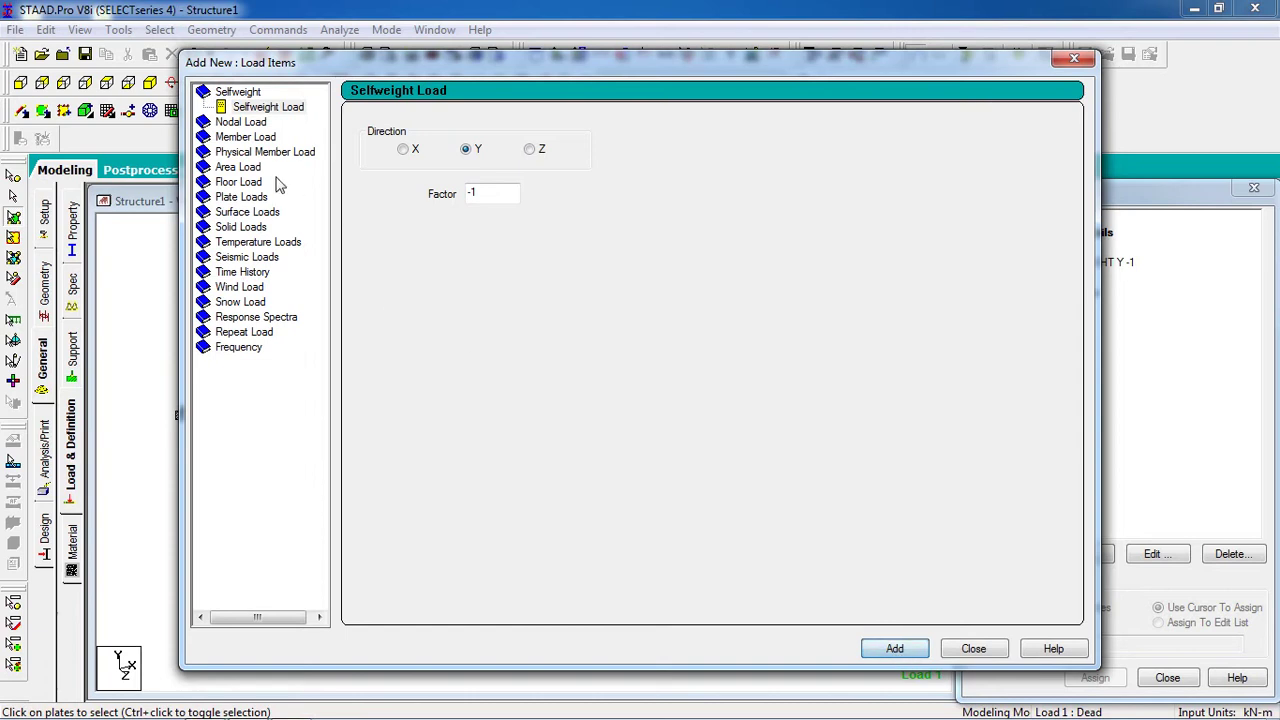
{"action": "left_click", "coordinate": [250, 197]}
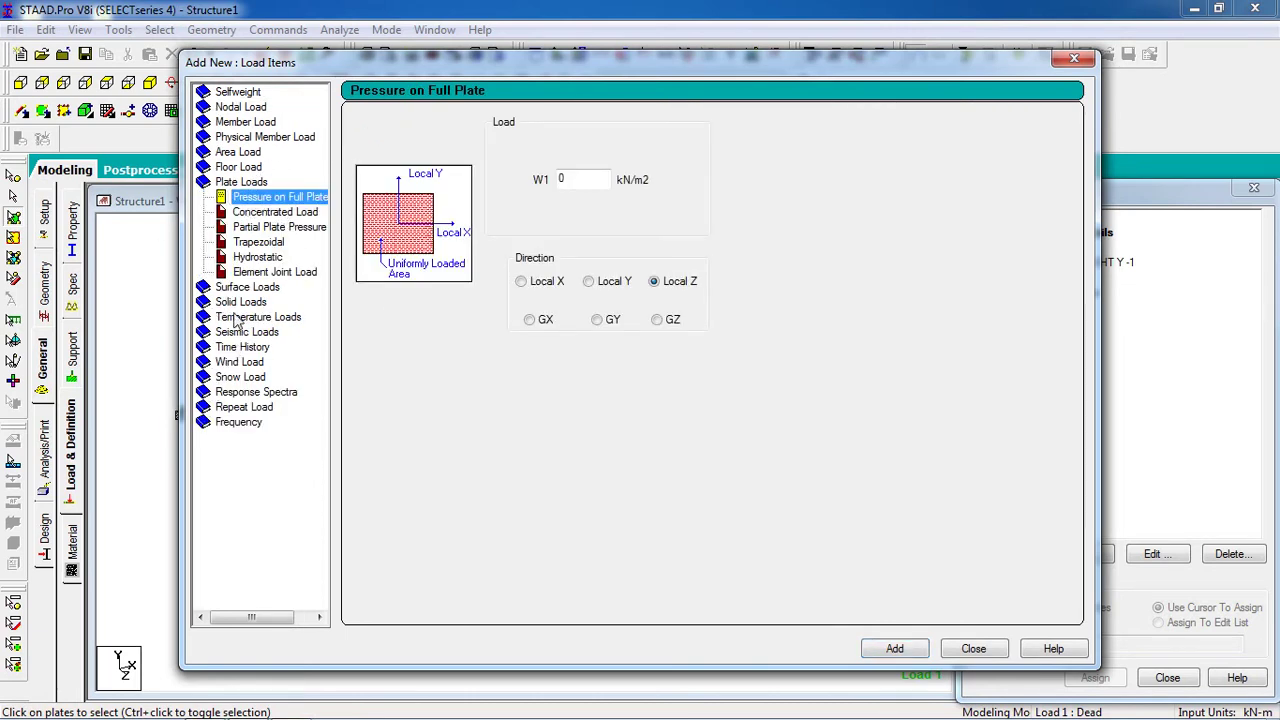
{"action": "left_click", "coordinate": [570, 182]}
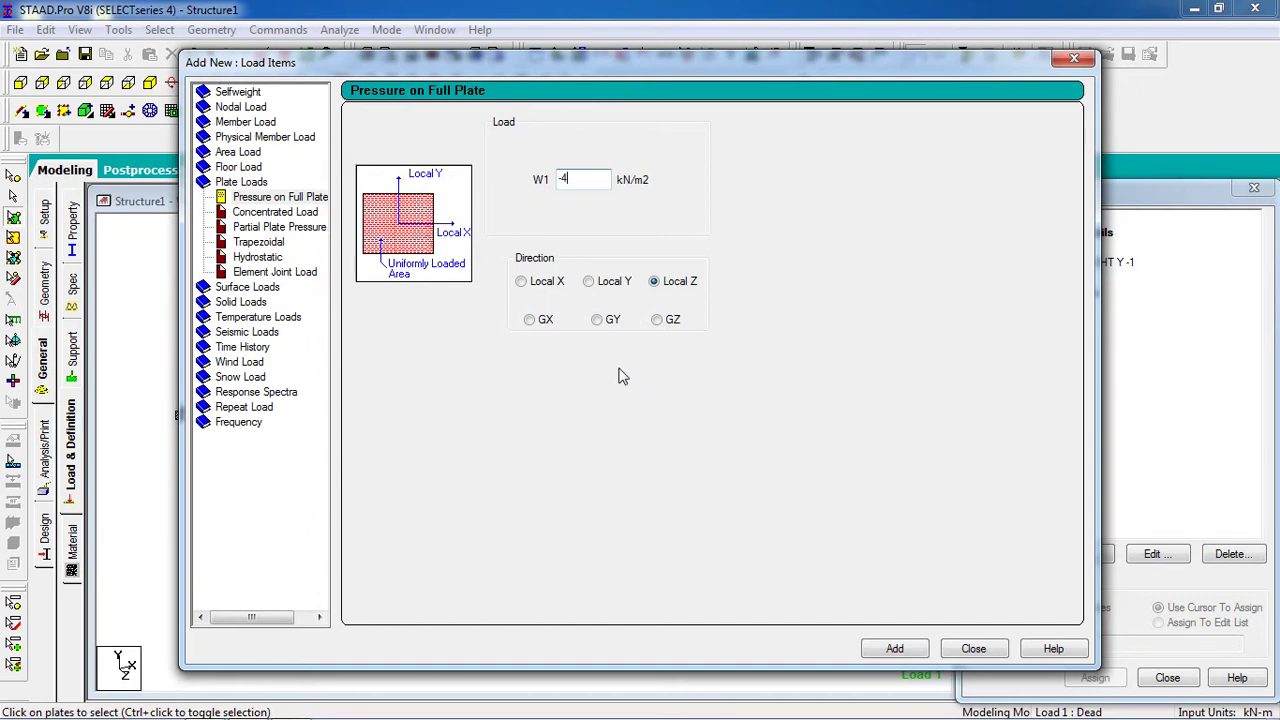
{"action": "left_click", "coordinate": [612, 321]}
{"action": "left_click", "coordinate": [894, 648]}
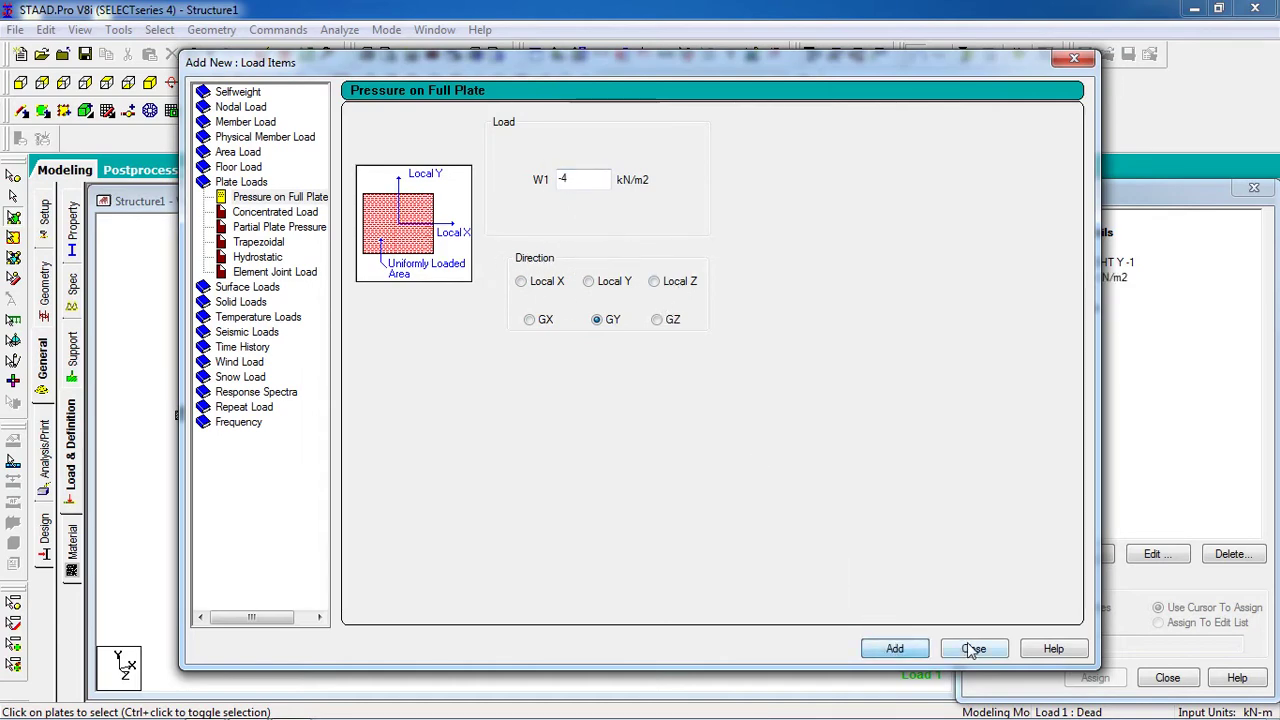
{"action": "left_click", "coordinate": [972, 648]}
Step: Assign the selfweight load to the whole structure in view
{"action": "left_click", "coordinate": [1064, 264]}
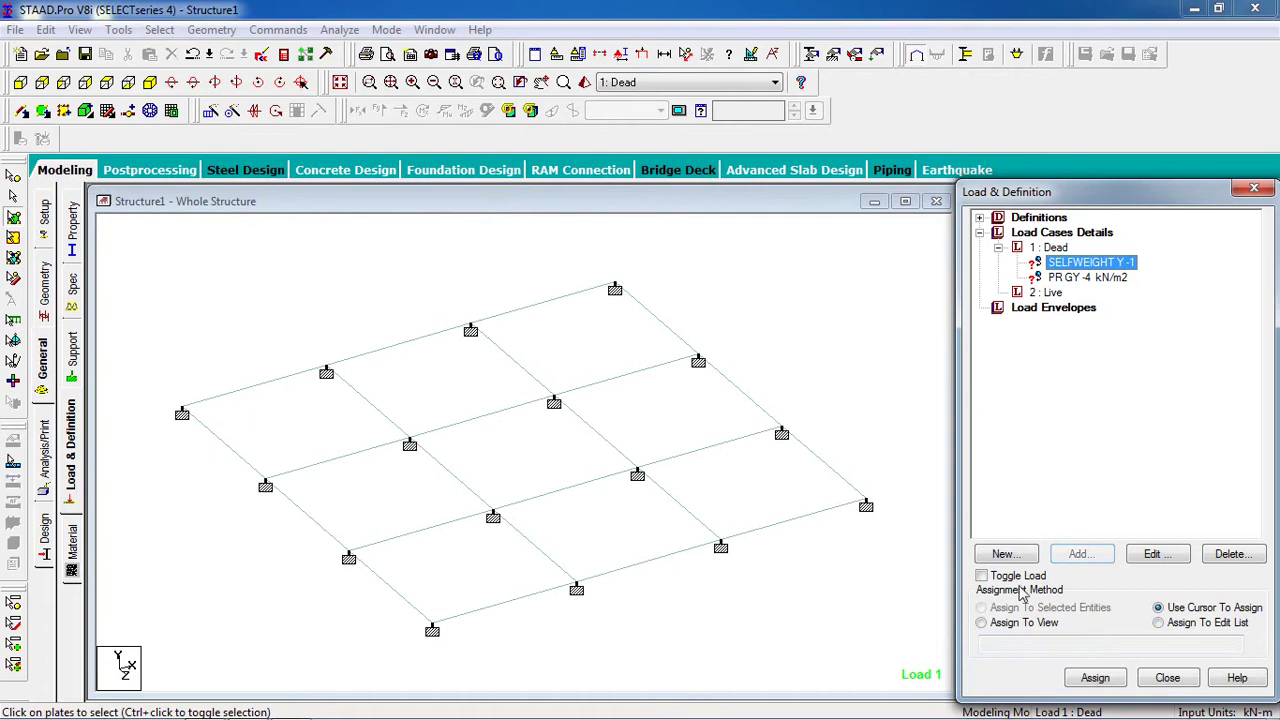
{"action": "left_click", "coordinate": [1022, 622]}
{"action": "left_click", "coordinate": [1095, 678]}
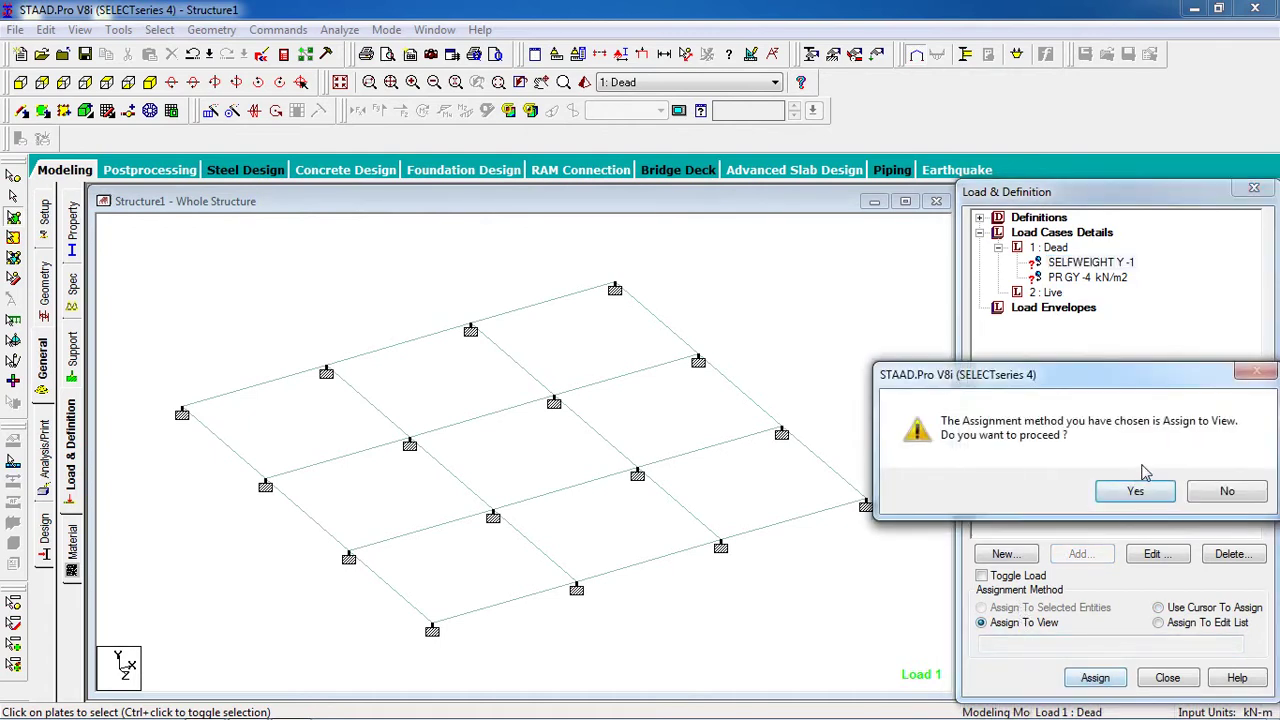
{"action": "left_click", "coordinate": [1136, 491]}
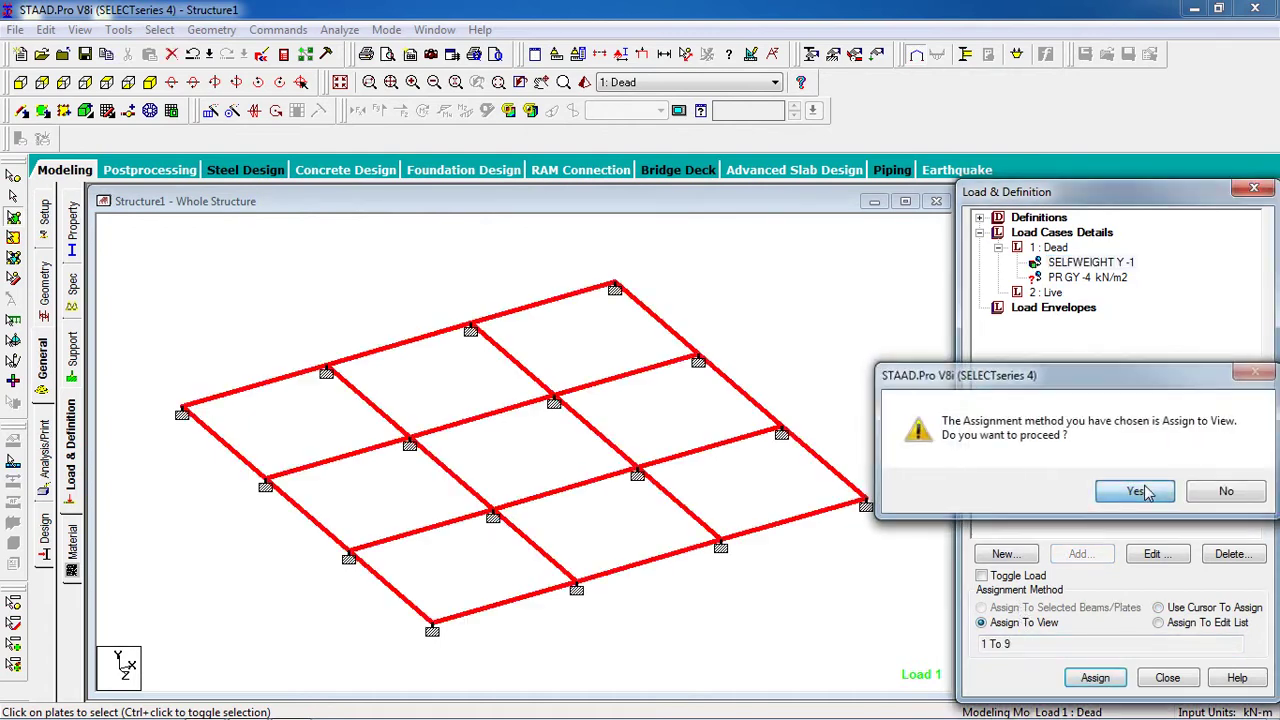
Step: Assign the -4 kN/m2 pressure to plates 1 to 9
{"action": "left_click", "coordinate": [1088, 280]}
{"action": "left_click", "coordinate": [797, 272]}
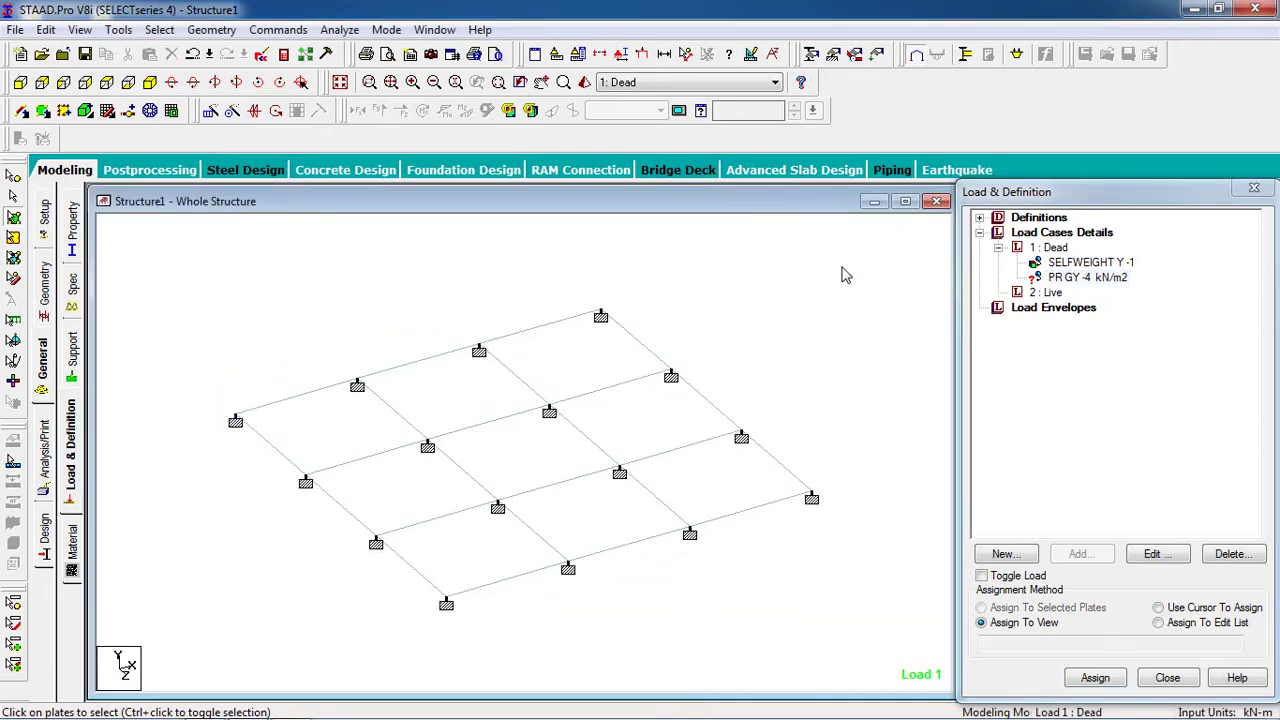
{"action": "left_click_drag", "start_coordinate": [889, 233], "coordinate": [112, 642]}
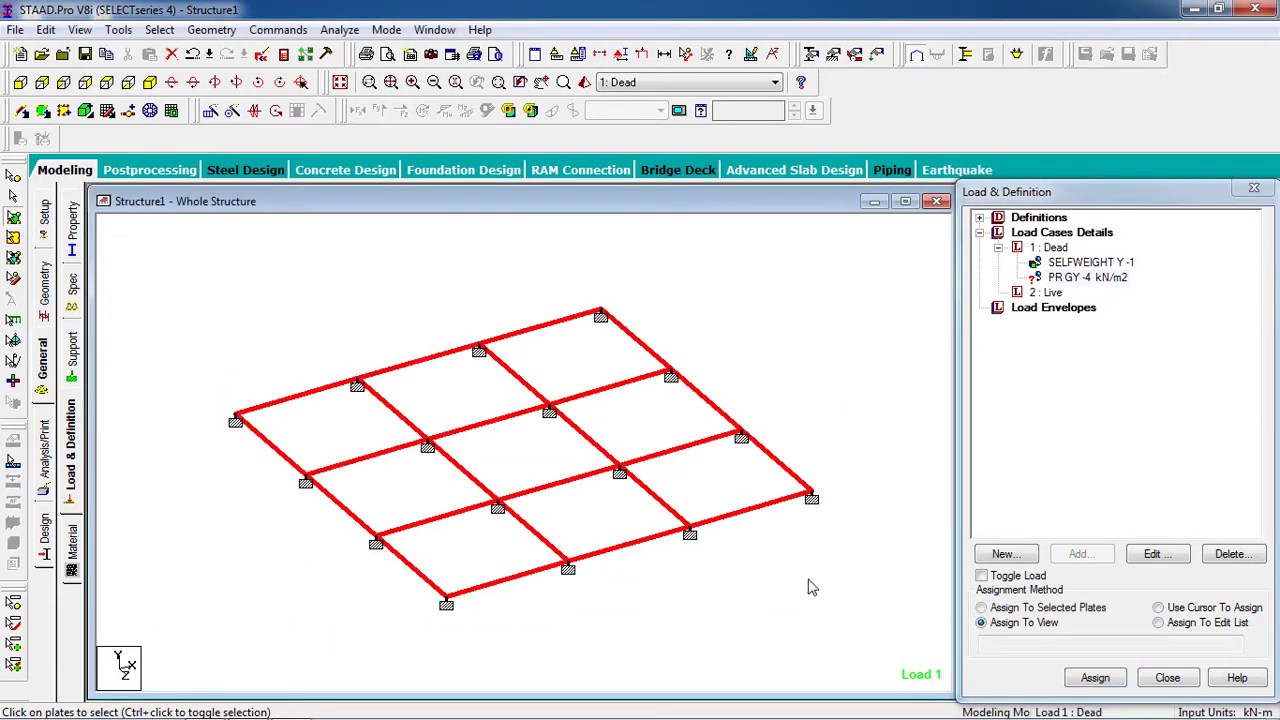
{"action": "left_click", "coordinate": [1005, 608]}
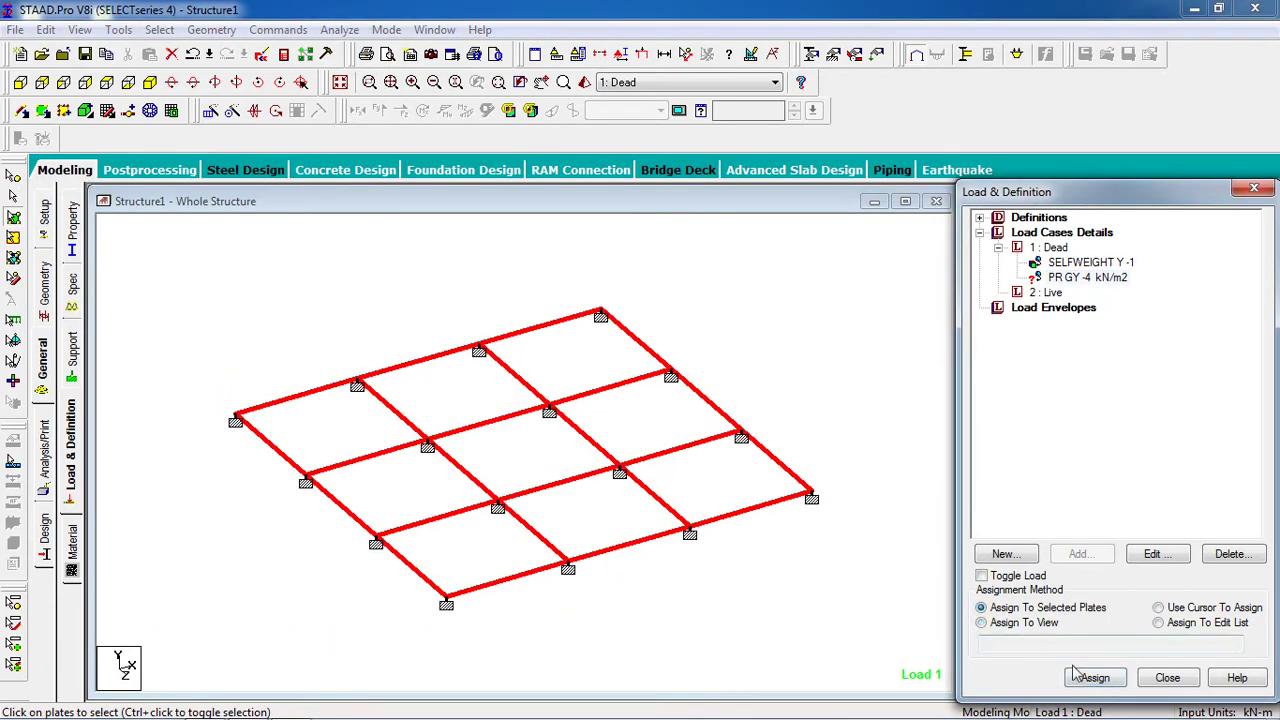
{"action": "left_click", "coordinate": [1095, 677]}
{"action": "left_click", "coordinate": [1133, 492]}
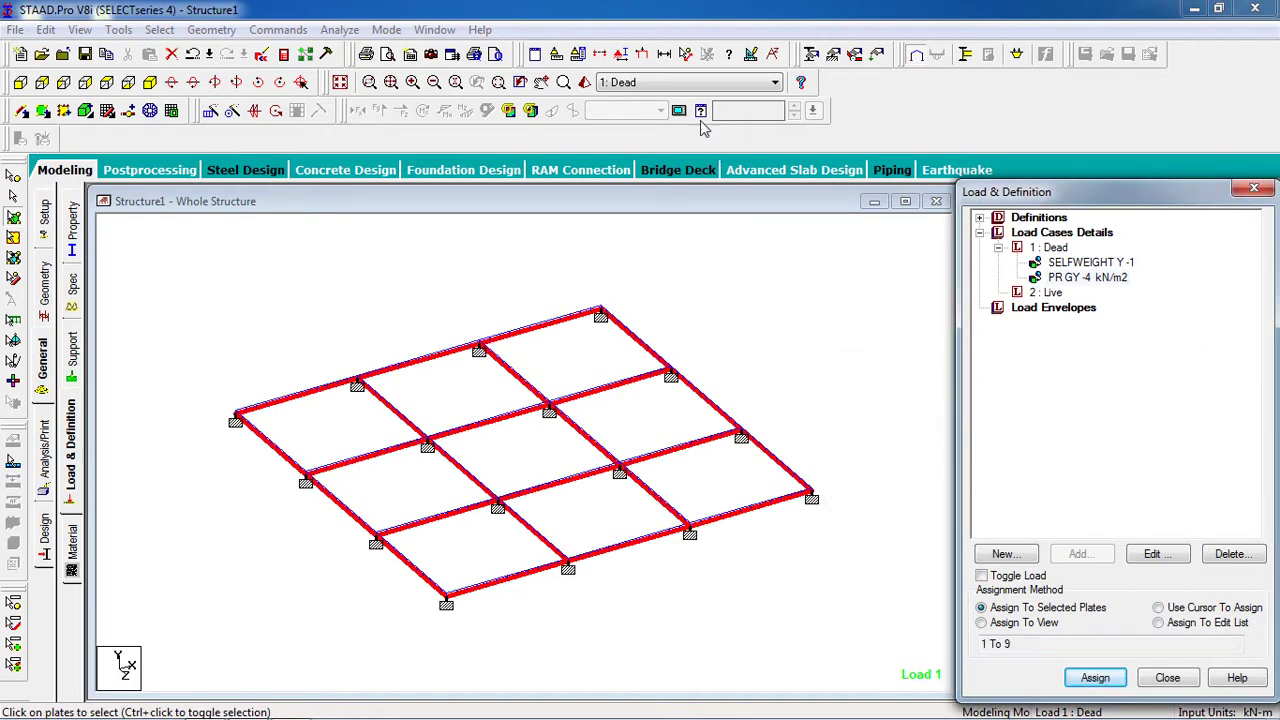
Step: Display the Dead case loads on the slab, then select the Live case
{"action": "left_click", "coordinate": [645, 58]}
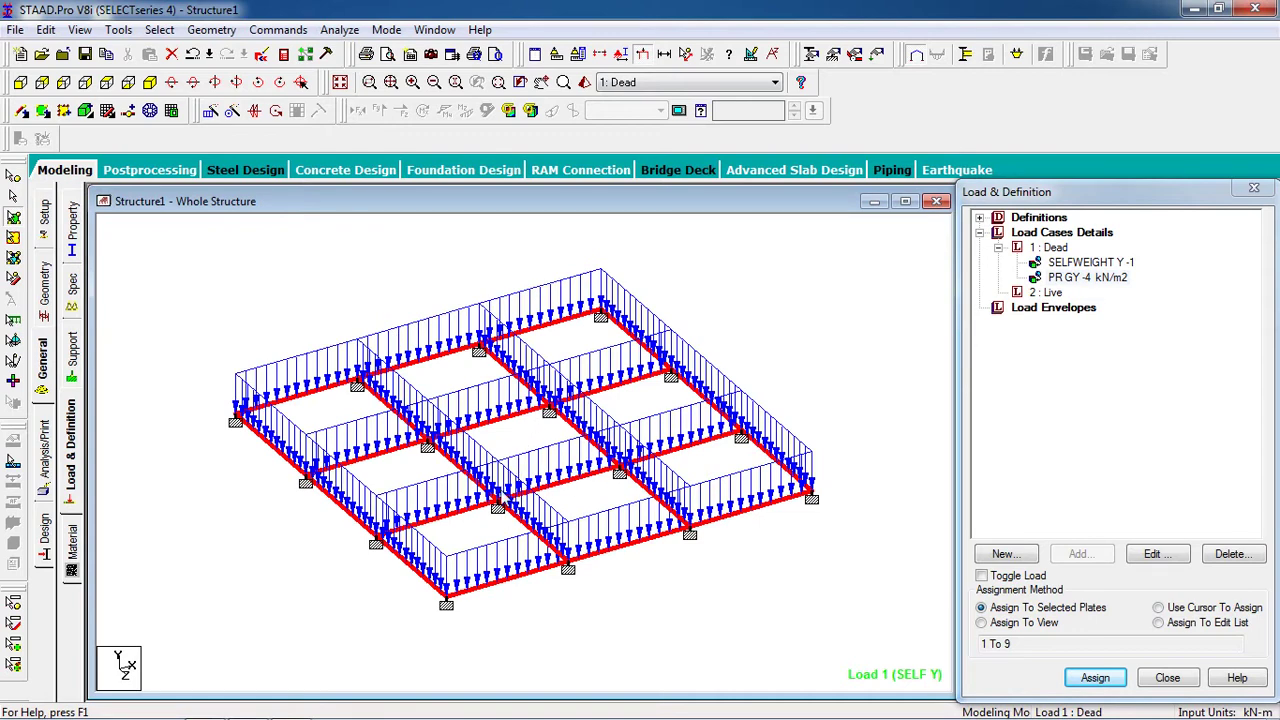
{"action": "left_click", "coordinate": [745, 339]}
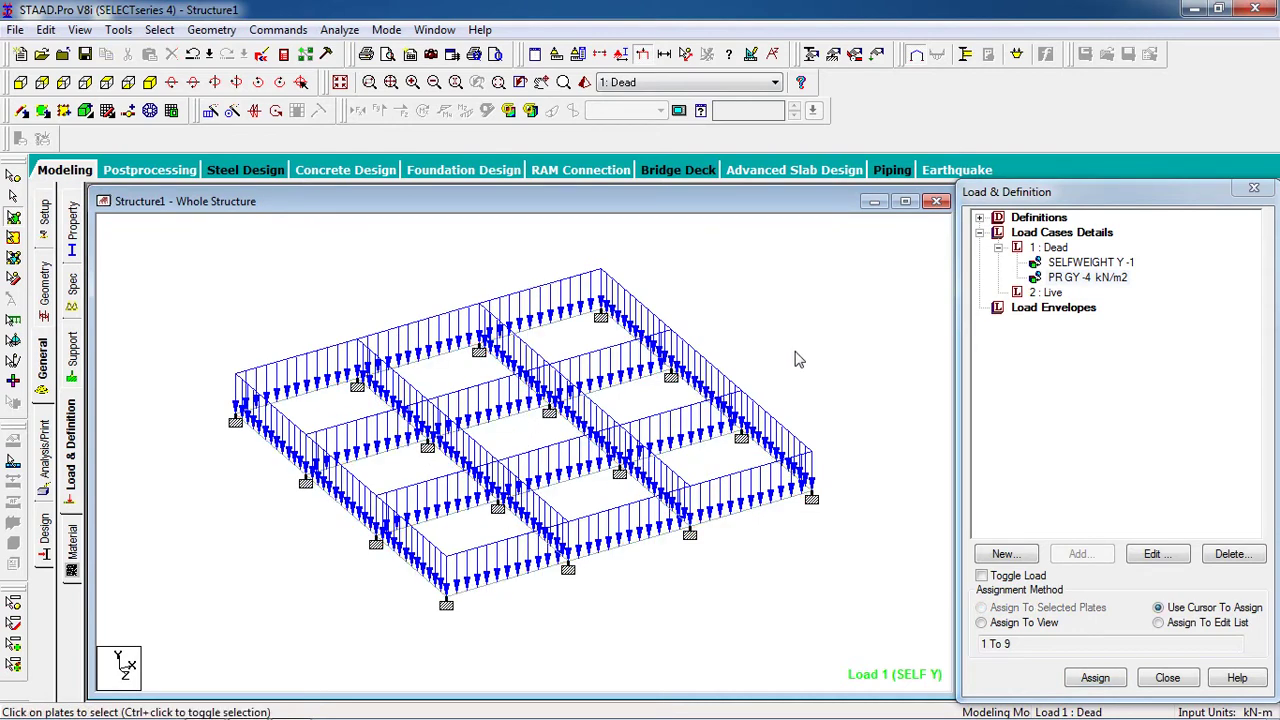
{"action": "left_click", "coordinate": [1045, 292]}
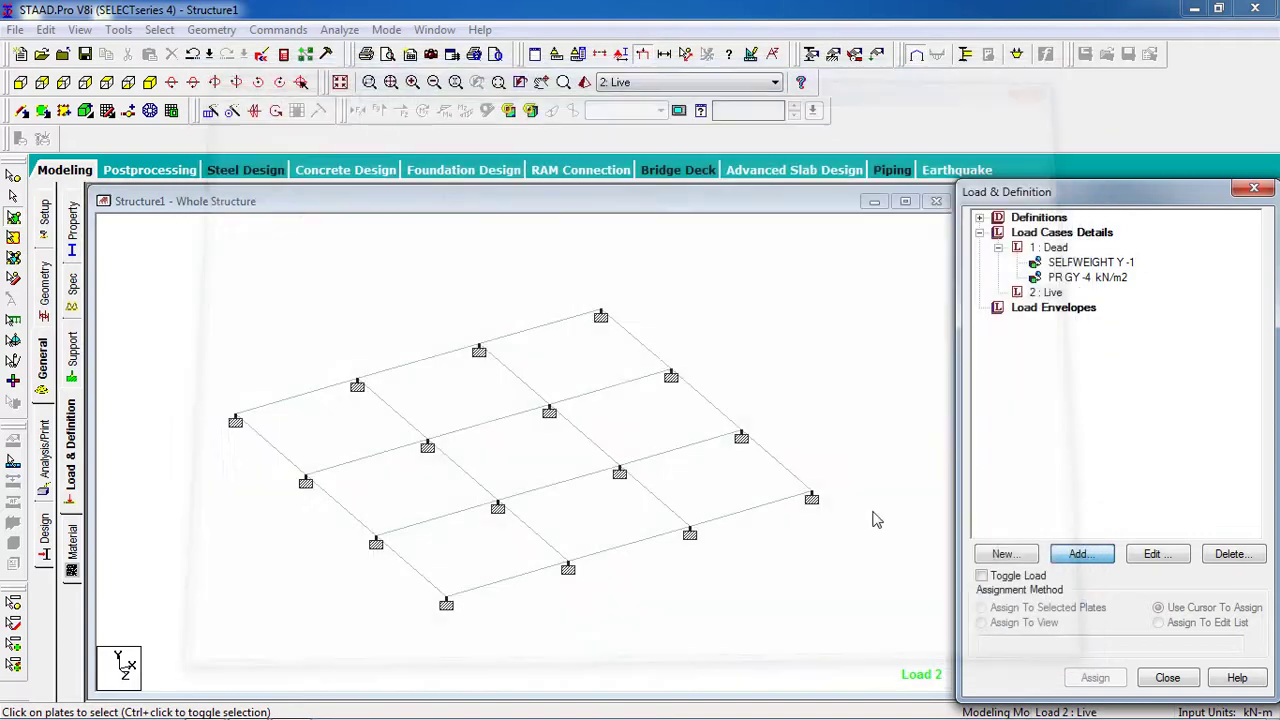
Step: Add a -2 kN/m2 global-Y plate pressure load to the Live load case
{"action": "left_click", "coordinate": [1076, 553]}
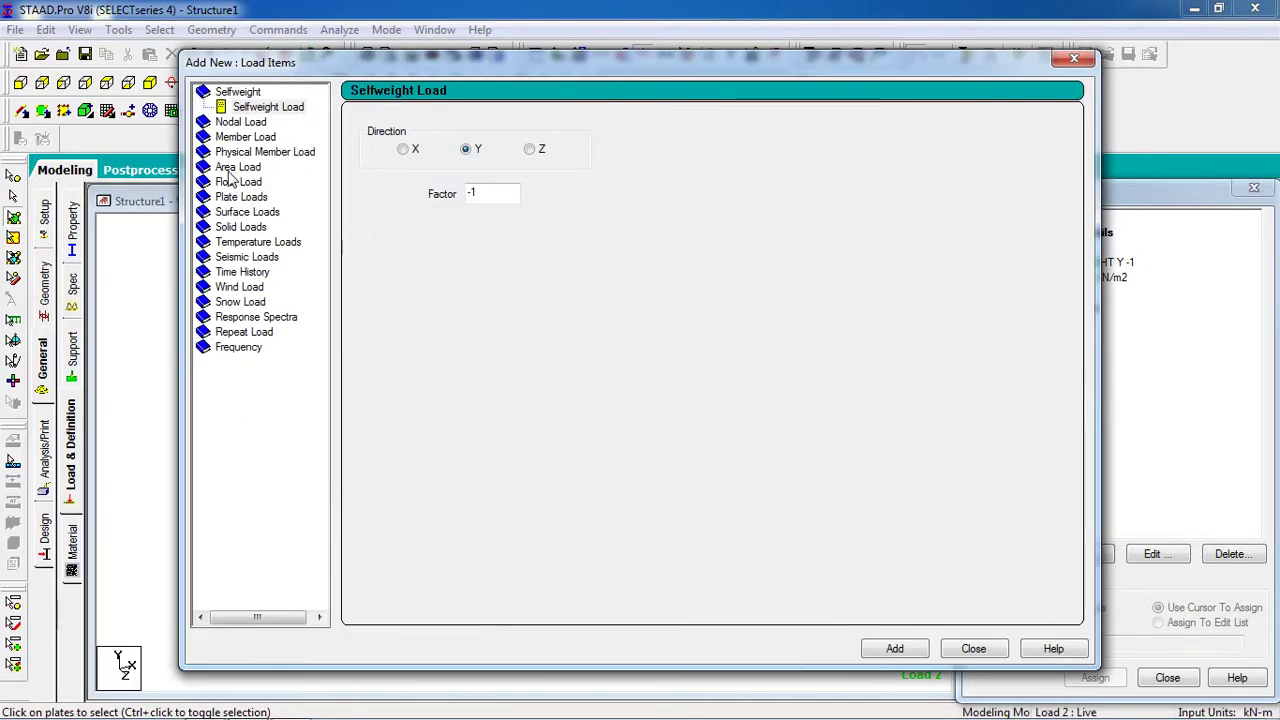
{"action": "left_click", "coordinate": [232, 199]}
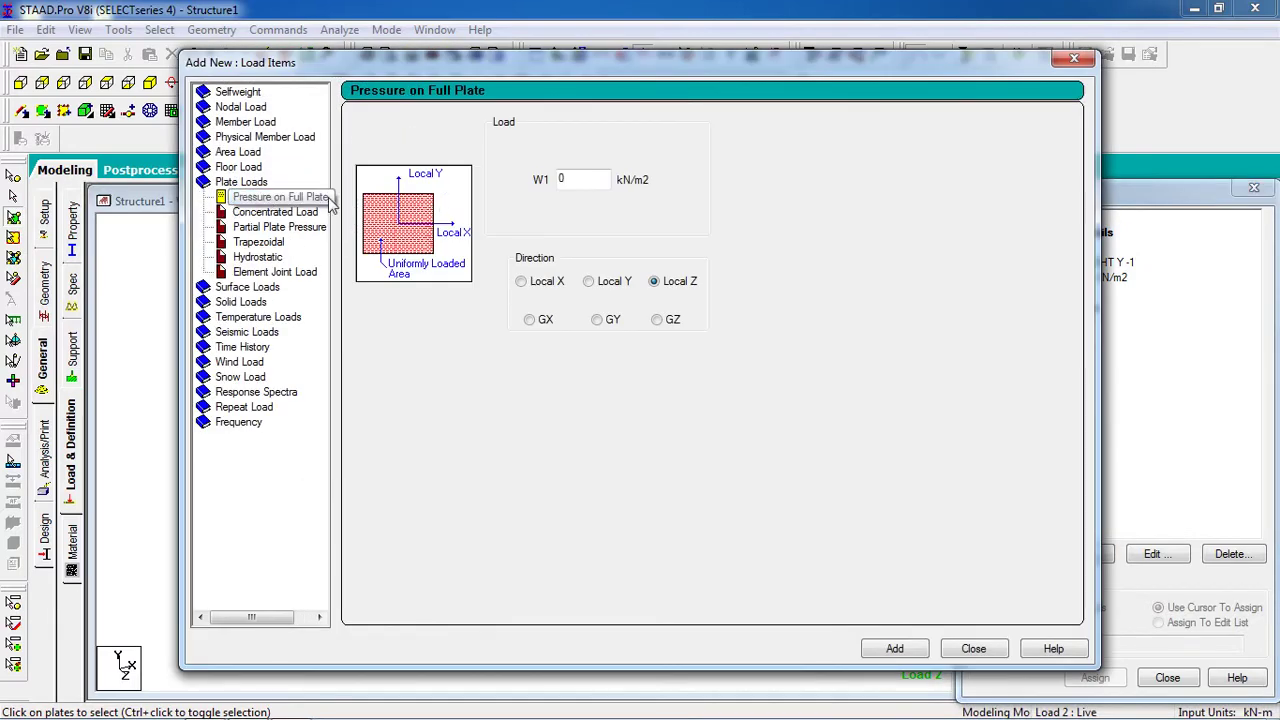
{"action": "double_click", "coordinate": [568, 181]}
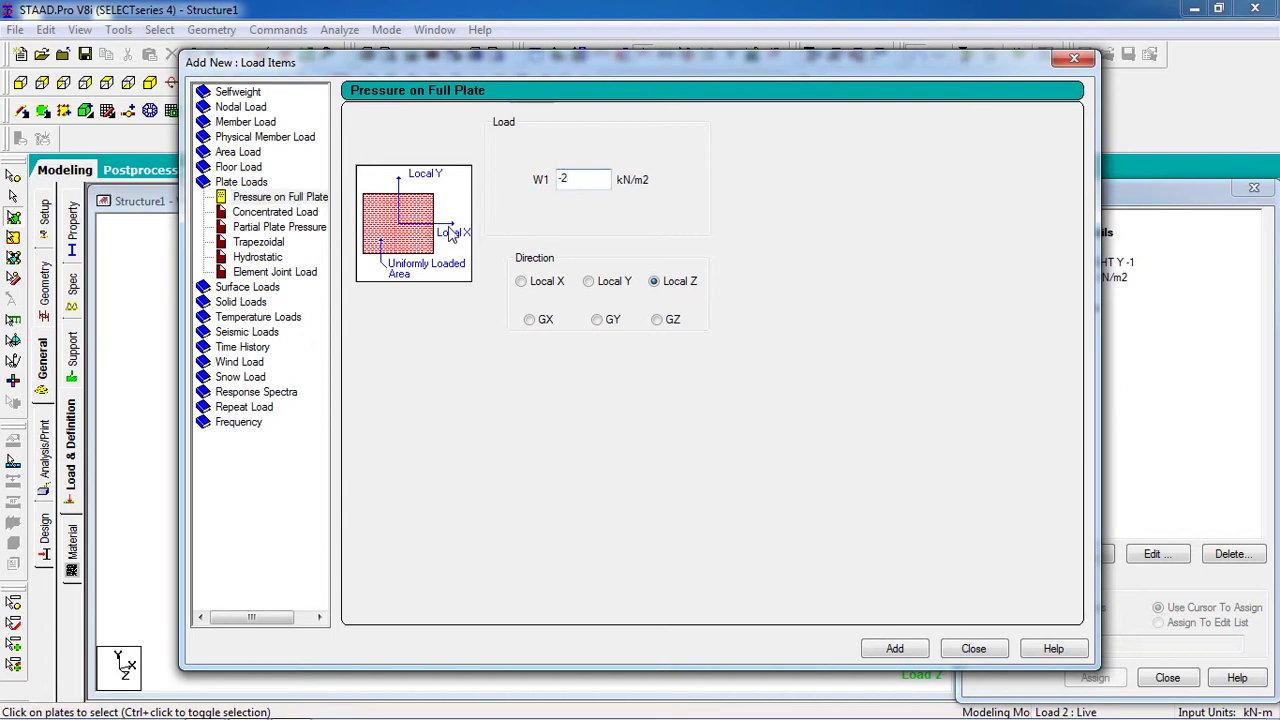
{"action": "left_click", "coordinate": [605, 321]}
{"action": "left_click", "coordinate": [900, 649]}
{"action": "left_click", "coordinate": [973, 648]}
Step: Assign the Live pressure load to all nine slab plates, 1 To 9
{"action": "left_click", "coordinate": [1085, 308]}
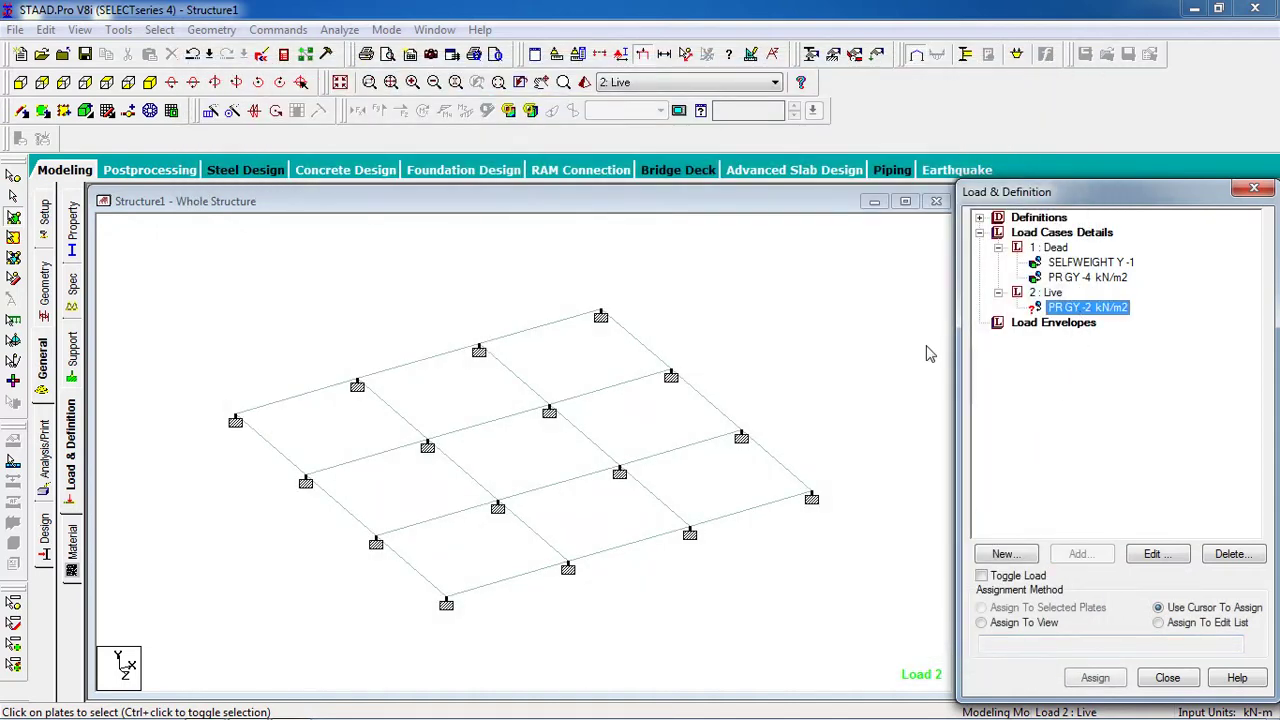
{"action": "left_click_drag", "start_coordinate": [281, 597], "coordinate": [217, 634]}
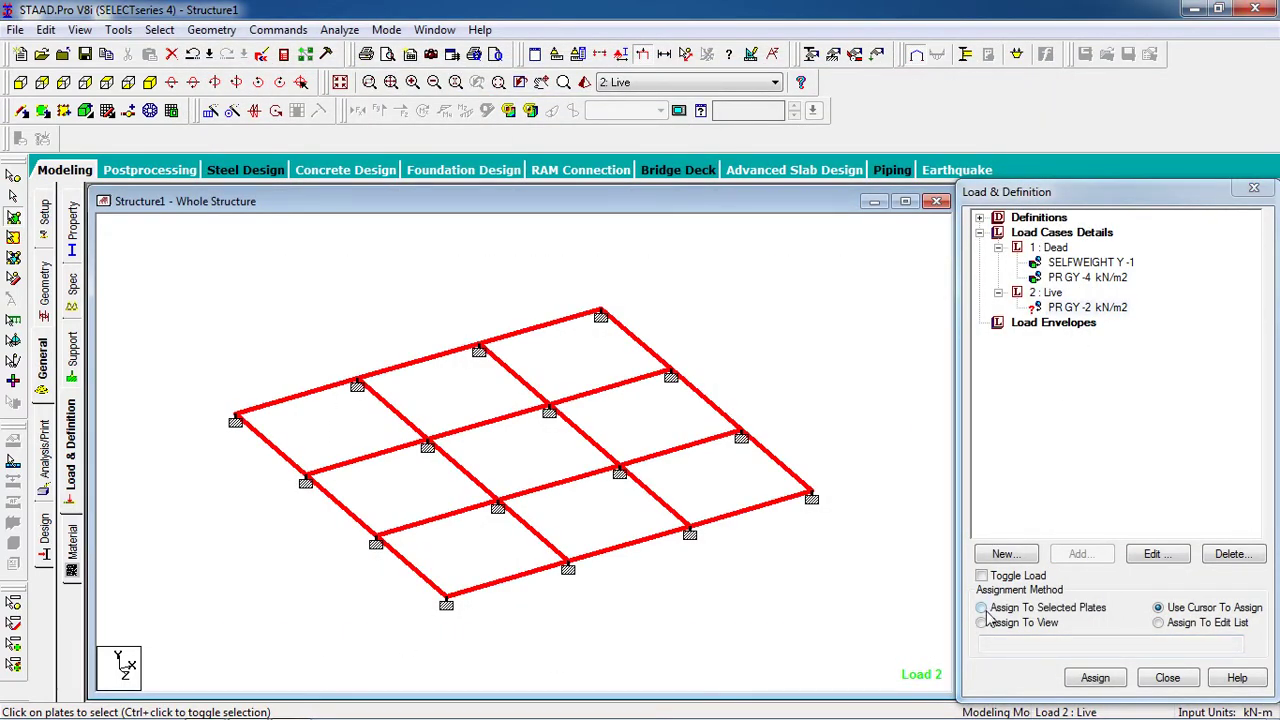
{"action": "left_click", "coordinate": [982, 608]}
{"action": "left_click", "coordinate": [1095, 677]}
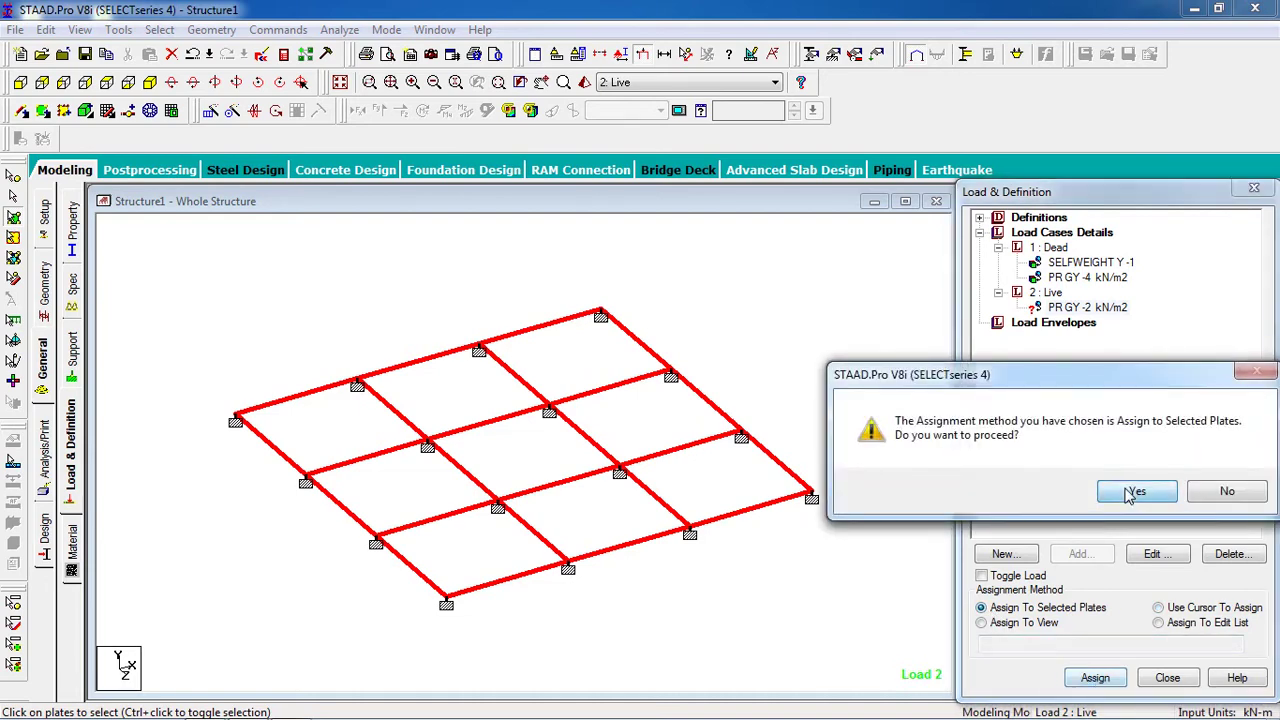
{"action": "left_click", "coordinate": [1134, 491]}
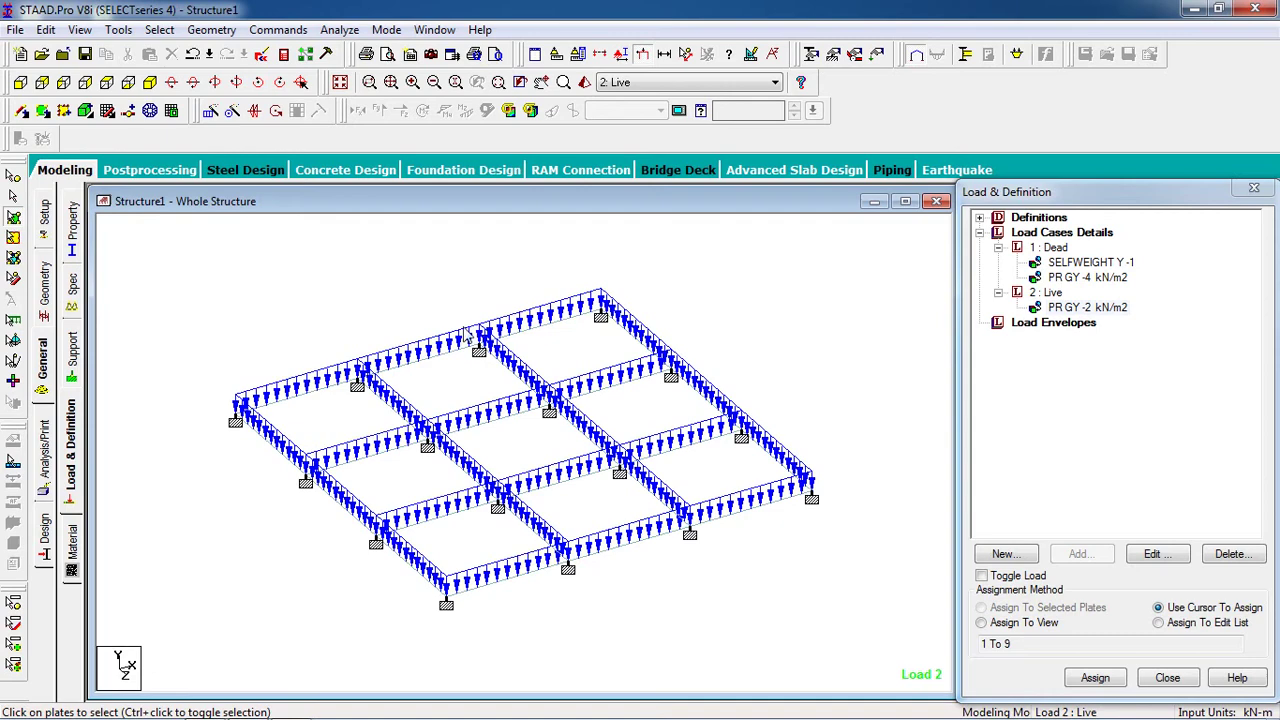
Step: Switch to concrete design and make BS 8007 the current code
{"action": "left_click", "coordinate": [42, 543]}
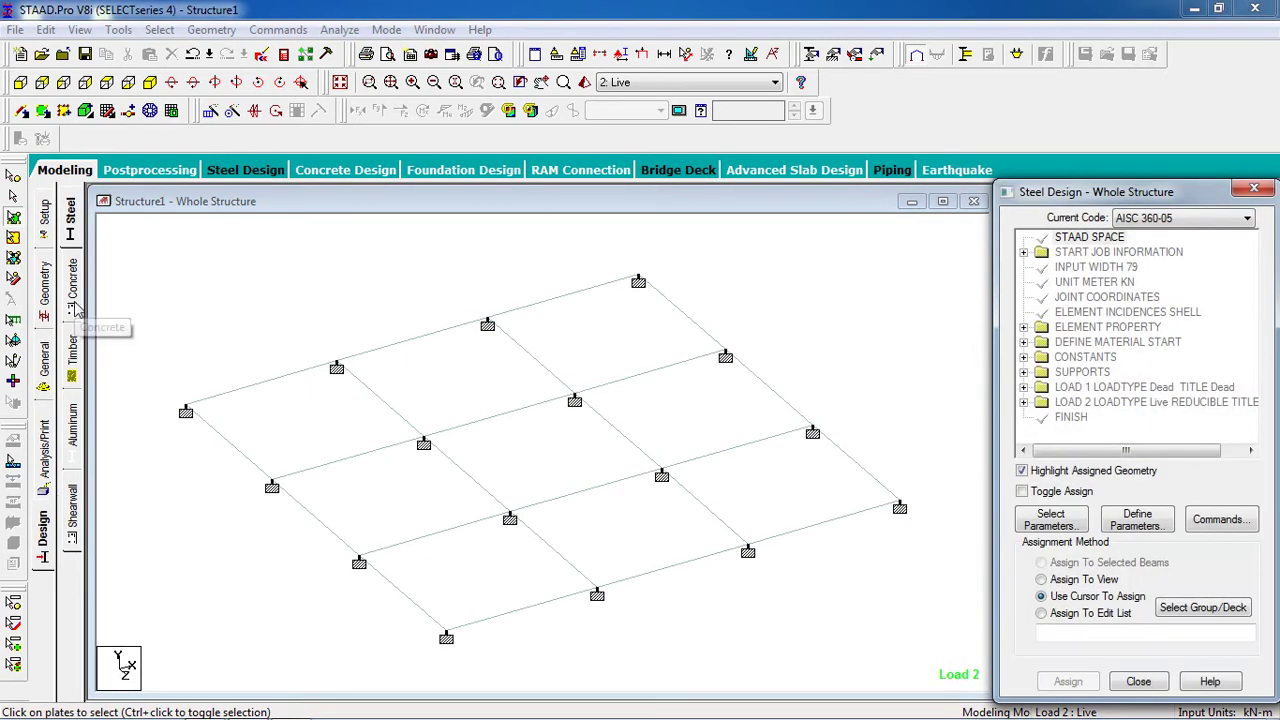
{"action": "left_click", "coordinate": [76, 314]}
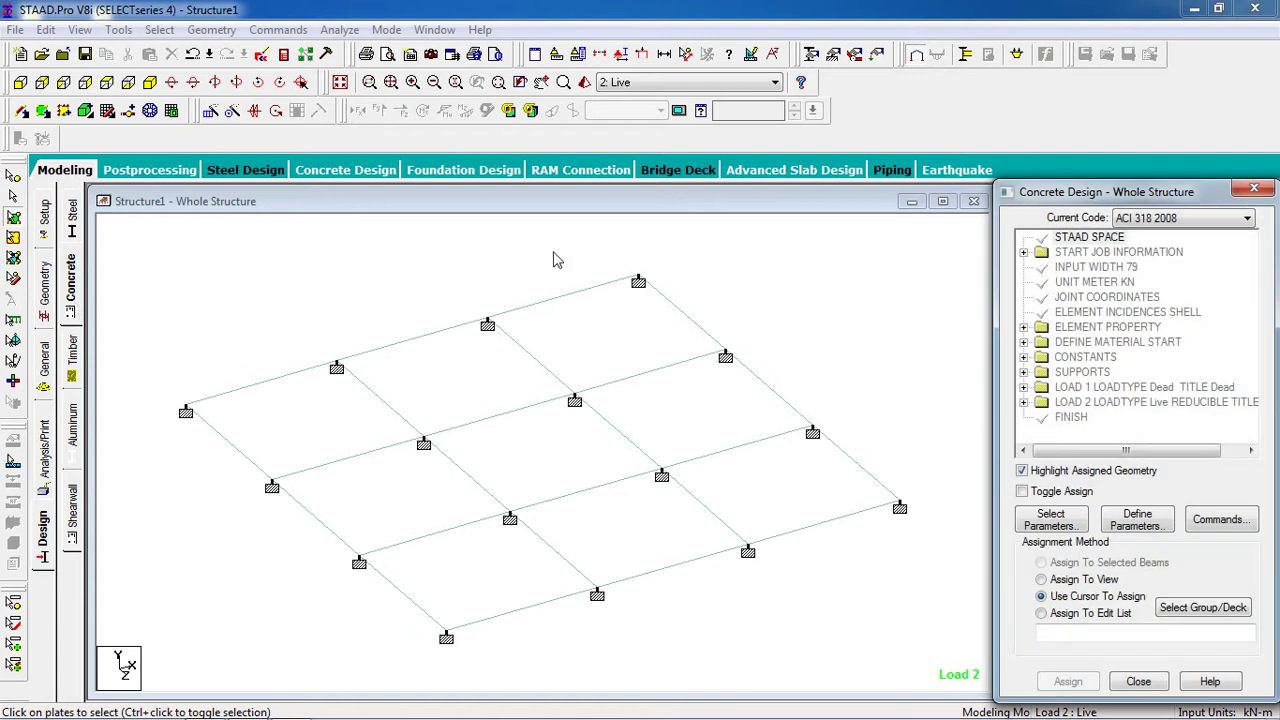
{"action": "left_click", "coordinate": [1150, 220]}
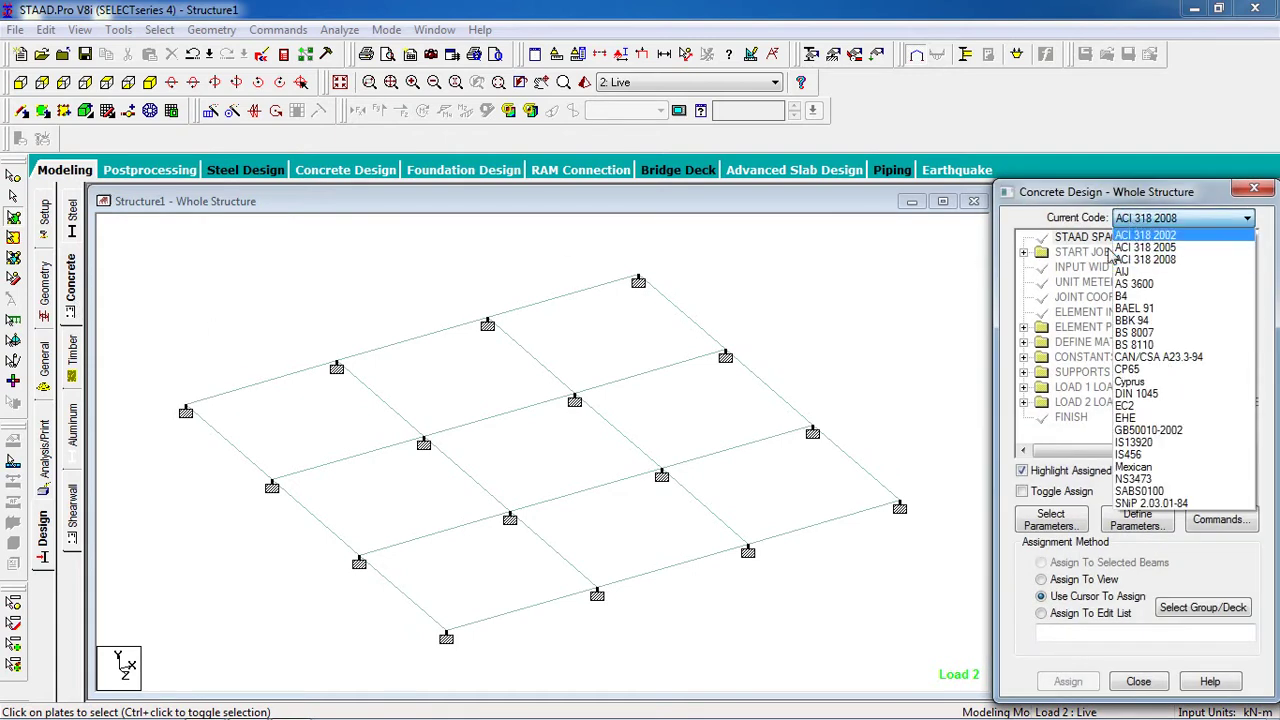
{"action": "left_click", "coordinate": [1150, 333]}
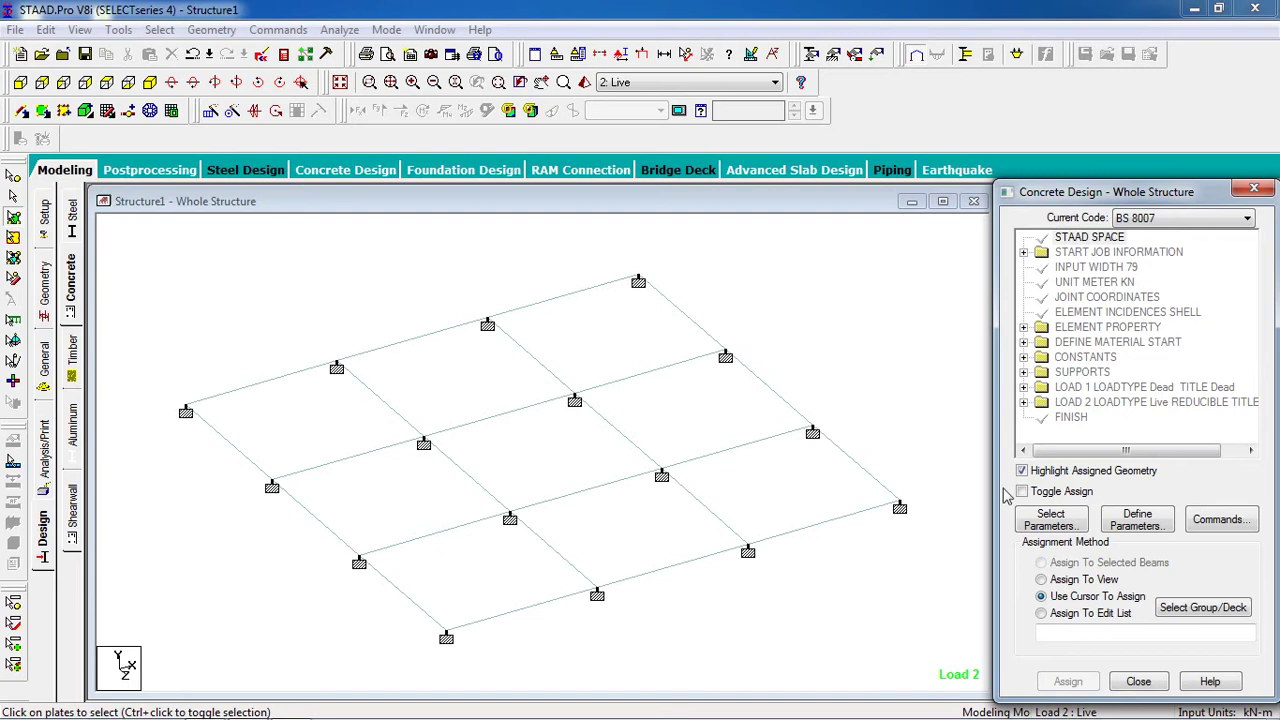
Step: Select only the Clear, Fc and Fymain design parameters and bring up their definitions
{"action": "left_click", "coordinate": [1050, 524]}
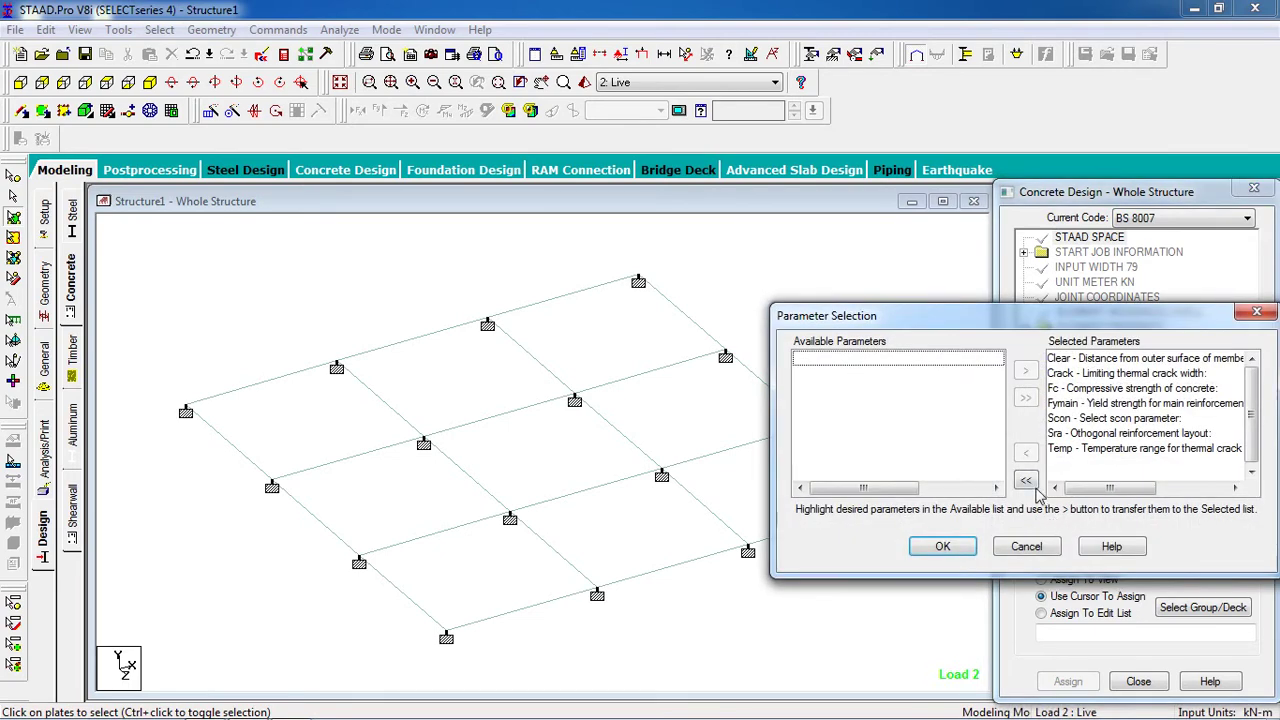
{"action": "left_click", "coordinate": [1028, 483]}
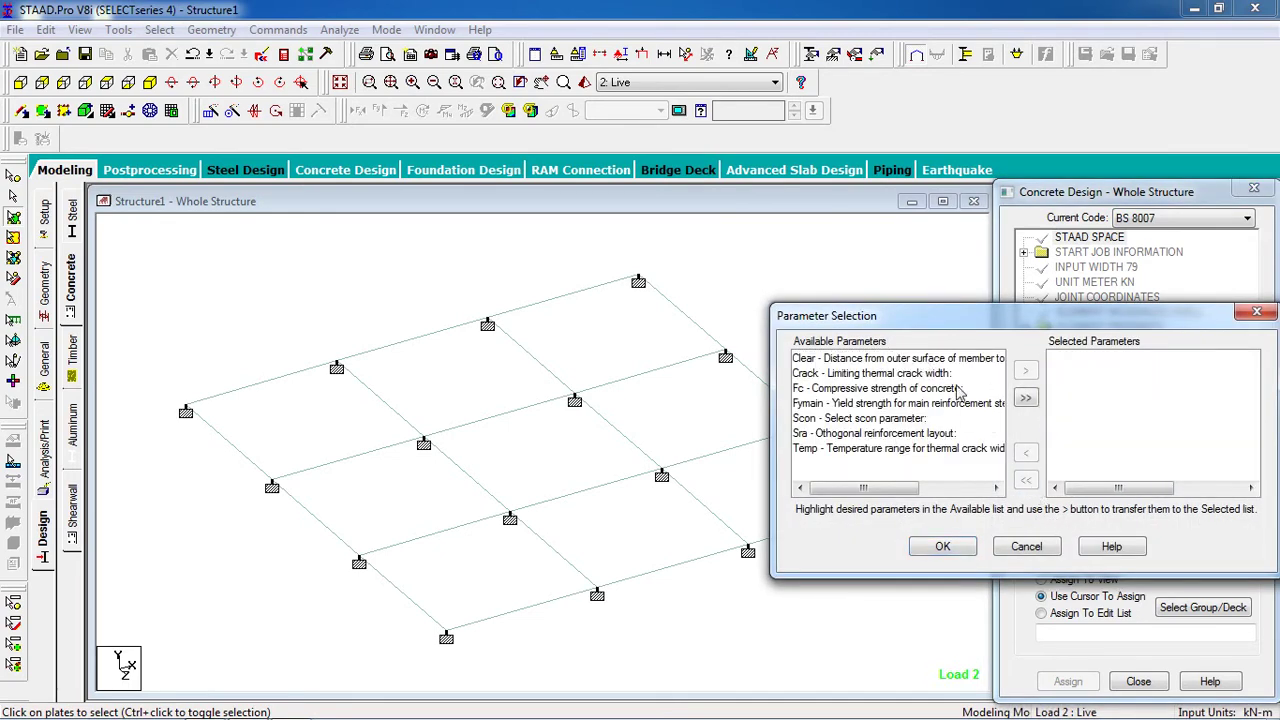
{"action": "left_click", "coordinate": [944, 359]}
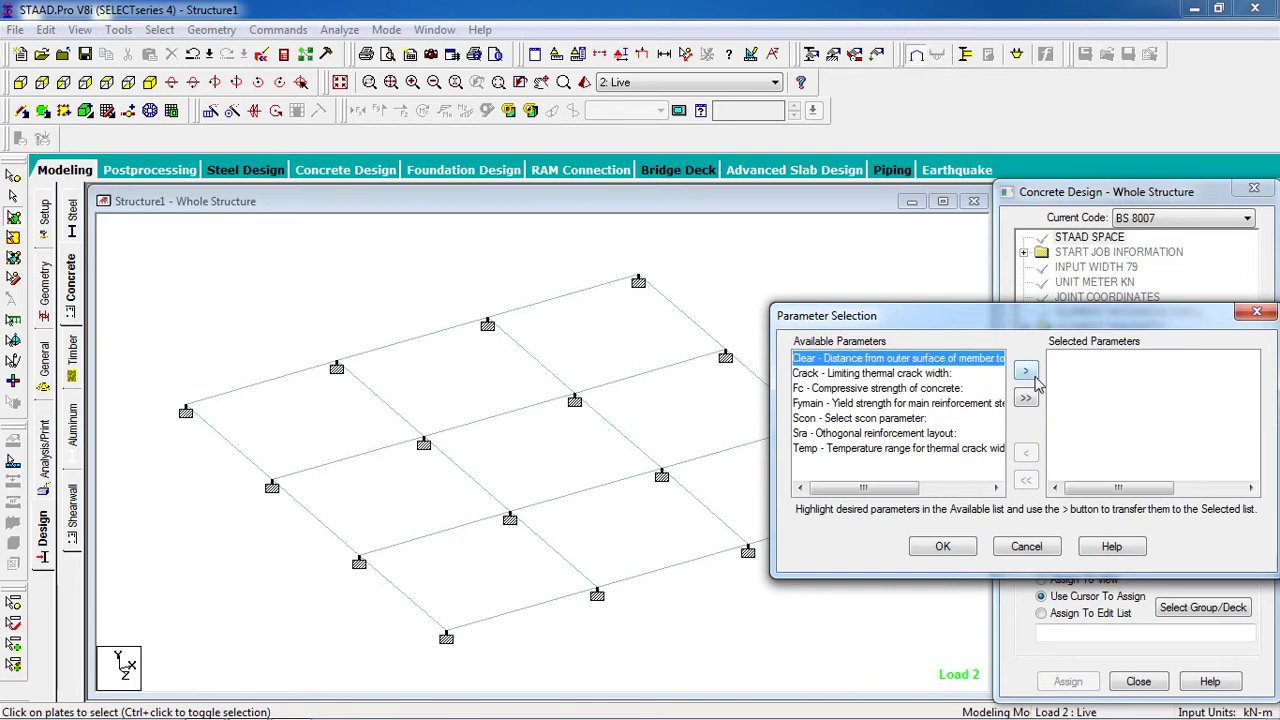
{"action": "left_click", "coordinate": [1025, 370]}
{"action": "left_click", "coordinate": [936, 376]}
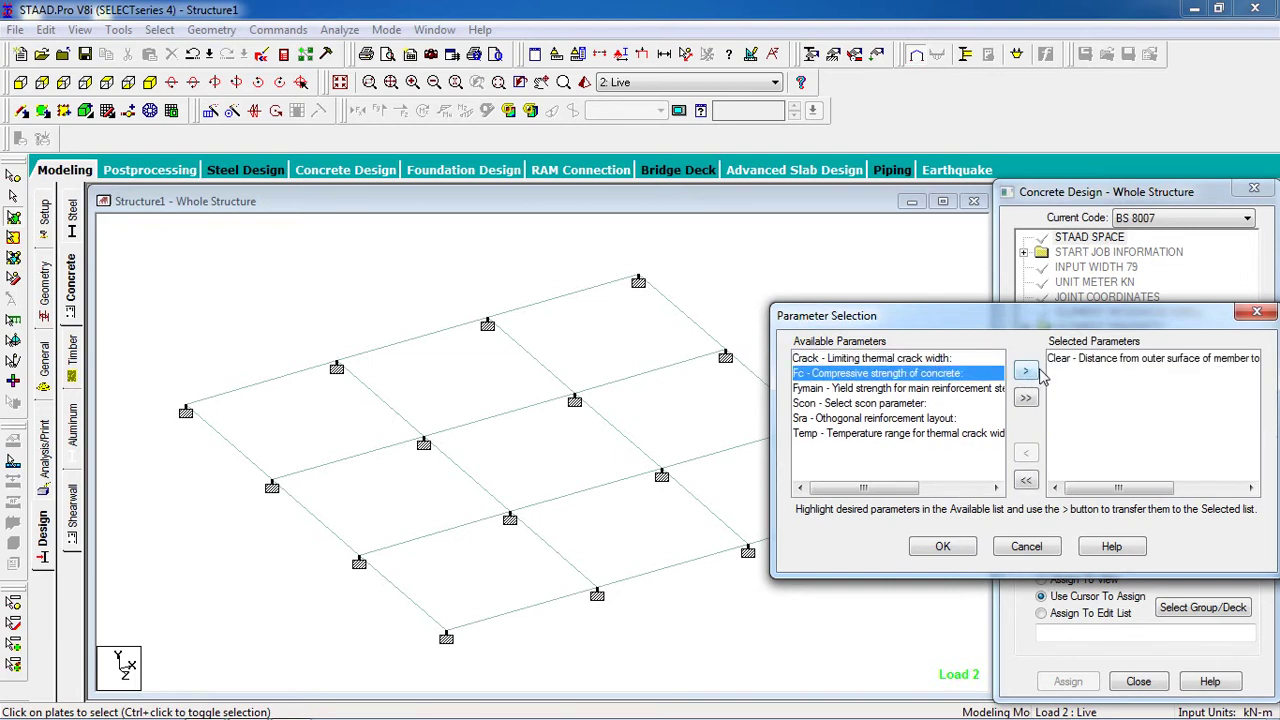
{"action": "left_click", "coordinate": [1025, 370]}
{"action": "left_click", "coordinate": [918, 374]}
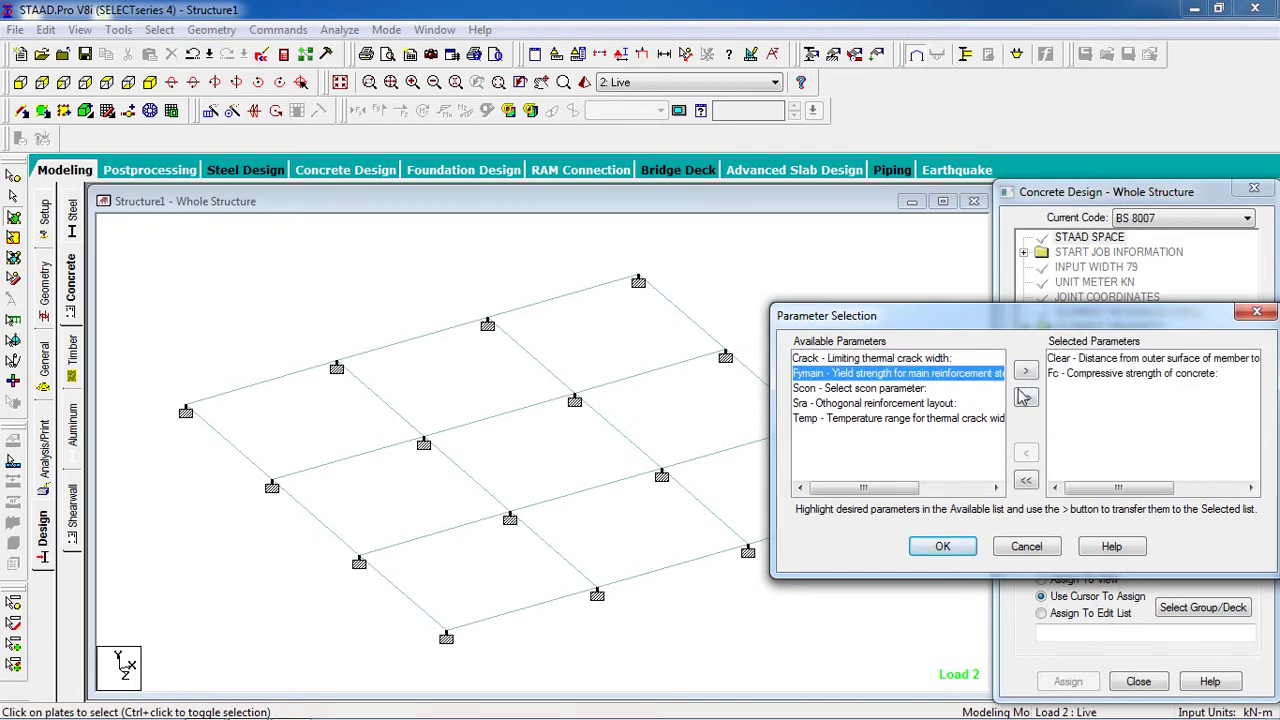
{"action": "left_click", "coordinate": [1026, 372]}
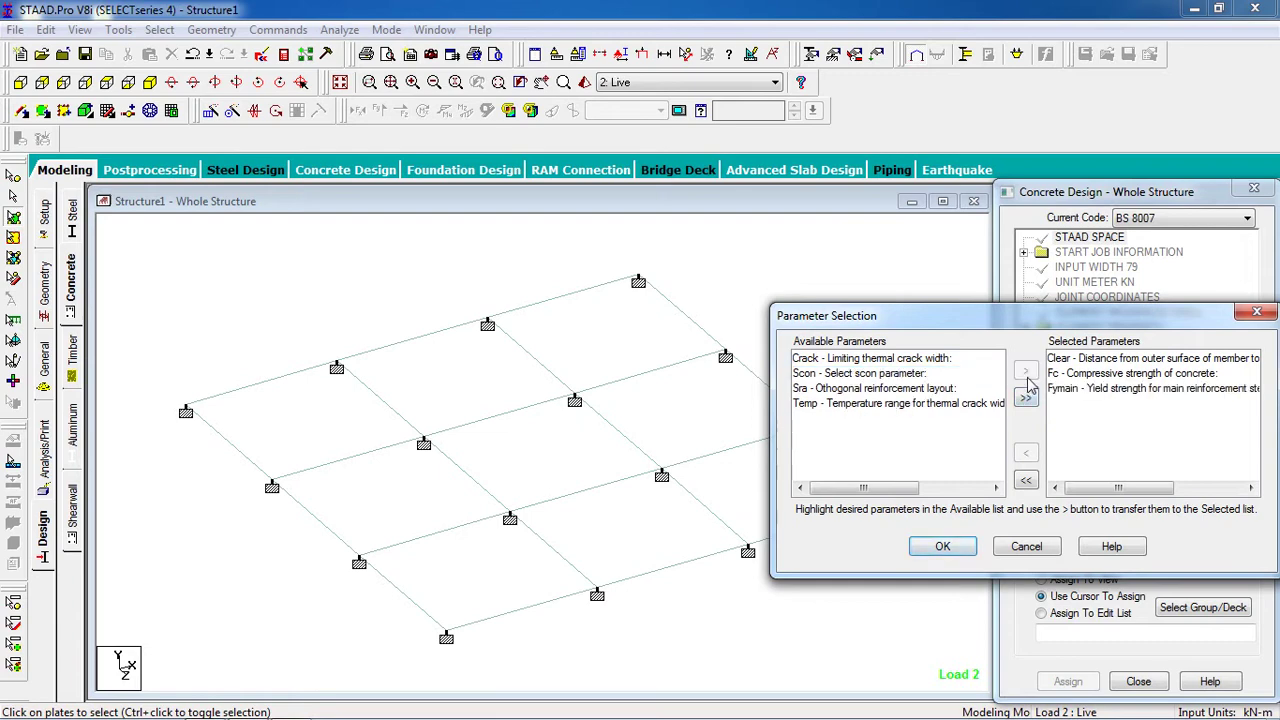
{"action": "left_click", "coordinate": [942, 547]}
{"action": "left_click", "coordinate": [1134, 520]}
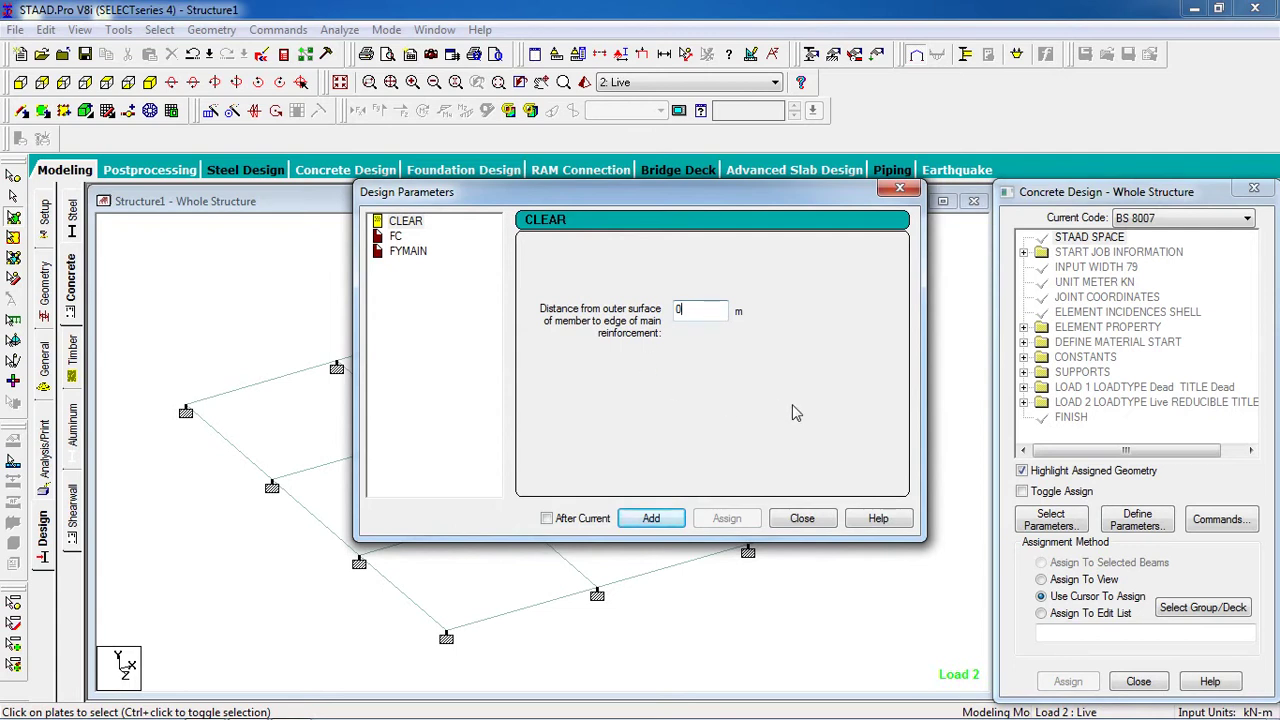
Step: Define CLEAR 0.025 m, FC 20000 kN/m2 and FYMAIN 415000 kN/m2 parameter values
{"action": "type", "text": ".025"}
{"action": "left_click", "coordinate": [665, 518]}
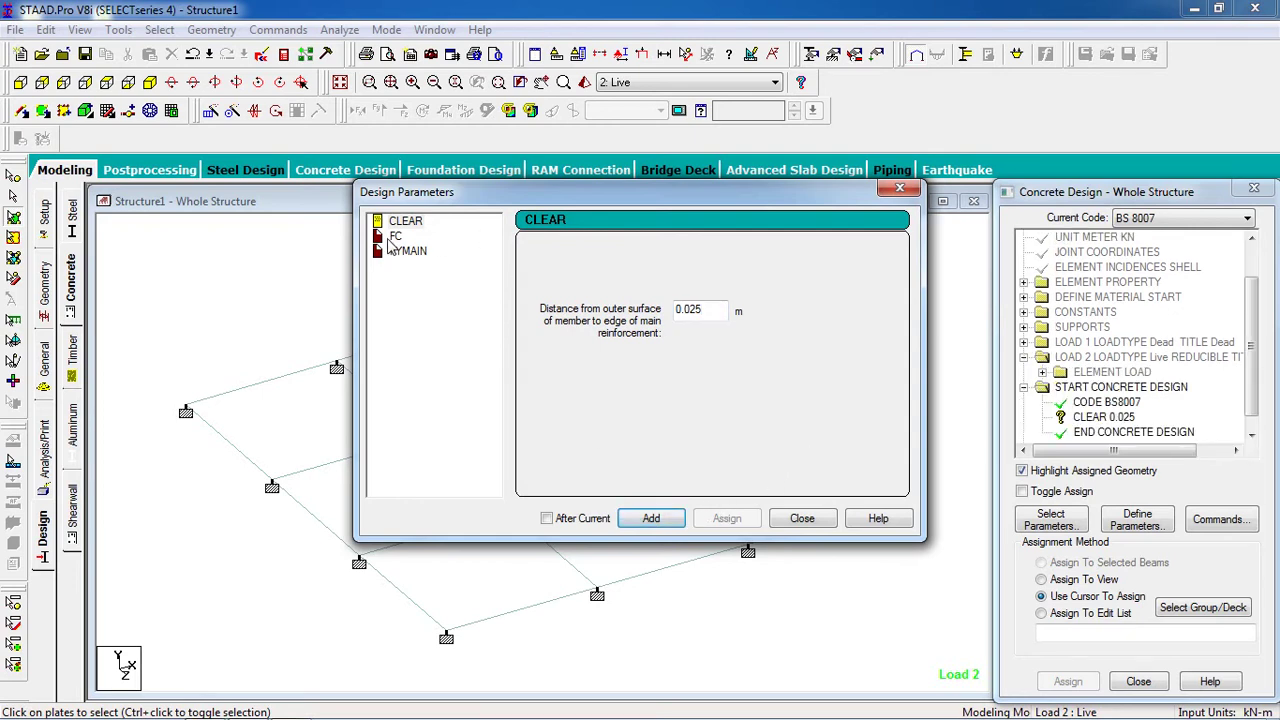
{"action": "left_click", "coordinate": [395, 236]}
{"action": "left_click_drag", "start_coordinate": [716, 314], "coordinate": [538, 316]}
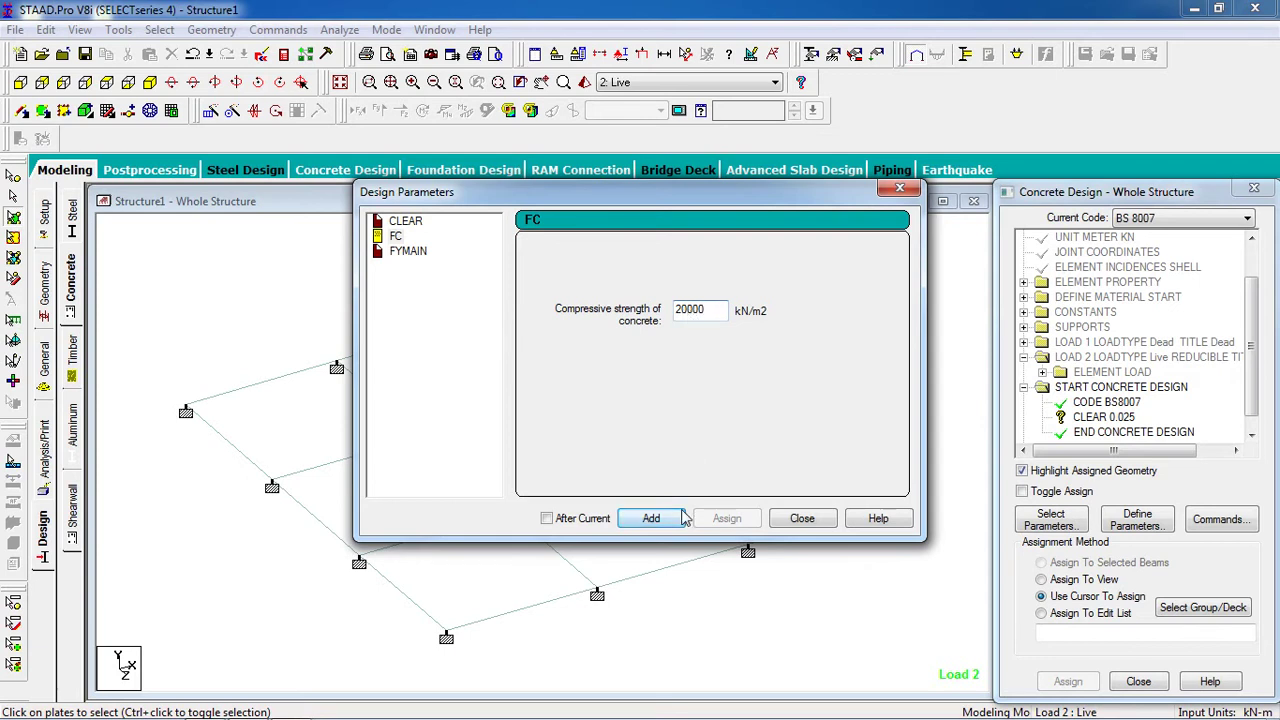
{"action": "left_click", "coordinate": [650, 518]}
{"action": "left_click", "coordinate": [408, 251]}
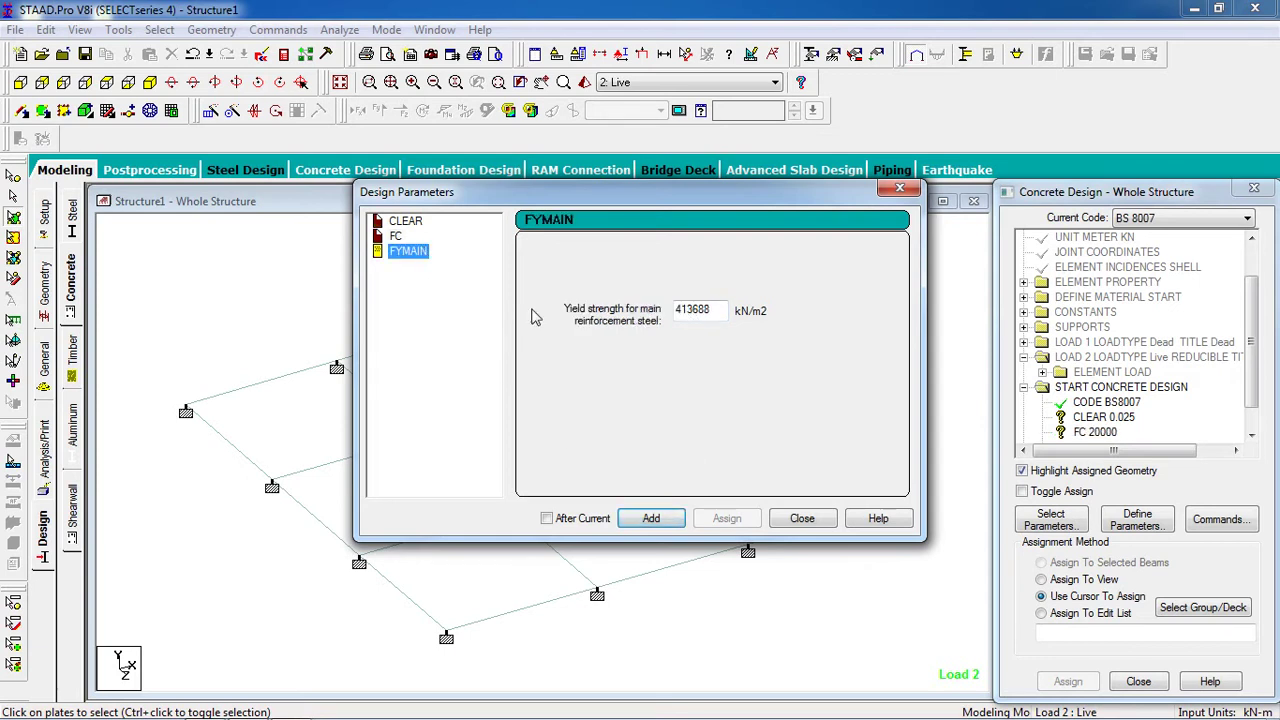
{"action": "double_click", "coordinate": [718, 318]}
{"action": "type", "text": "415000"}
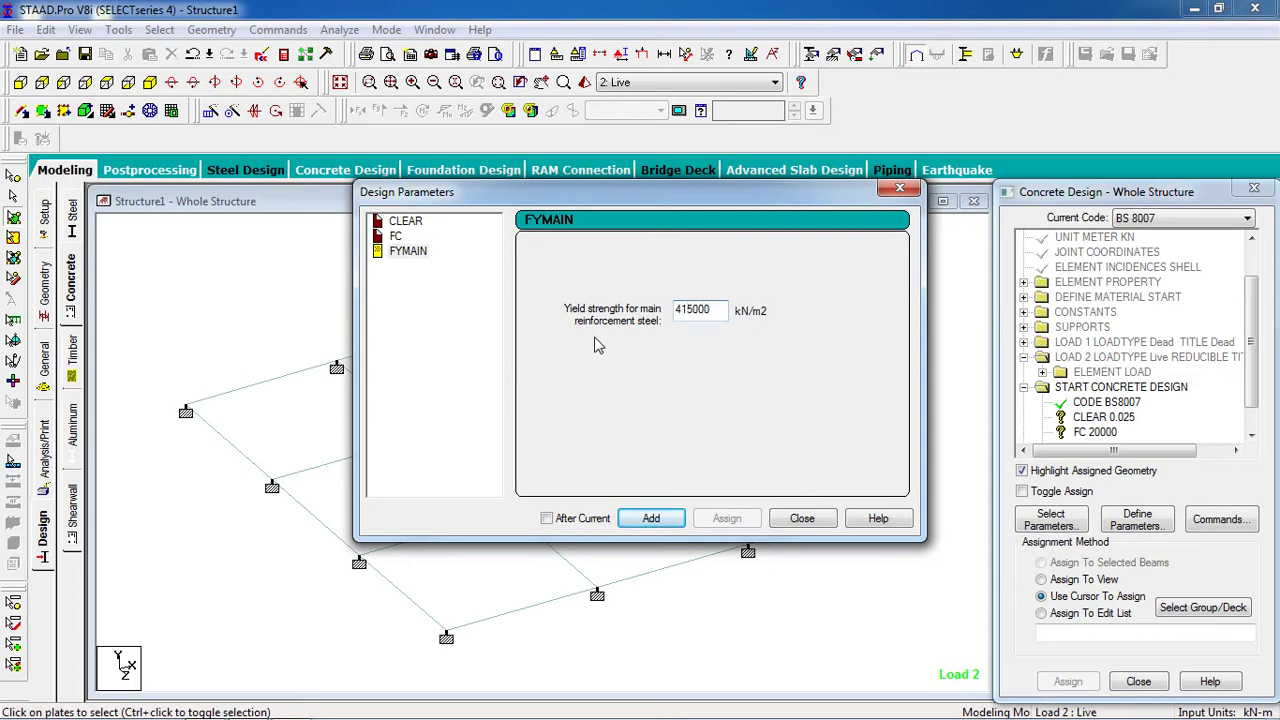
{"action": "left_click", "coordinate": [643, 520]}
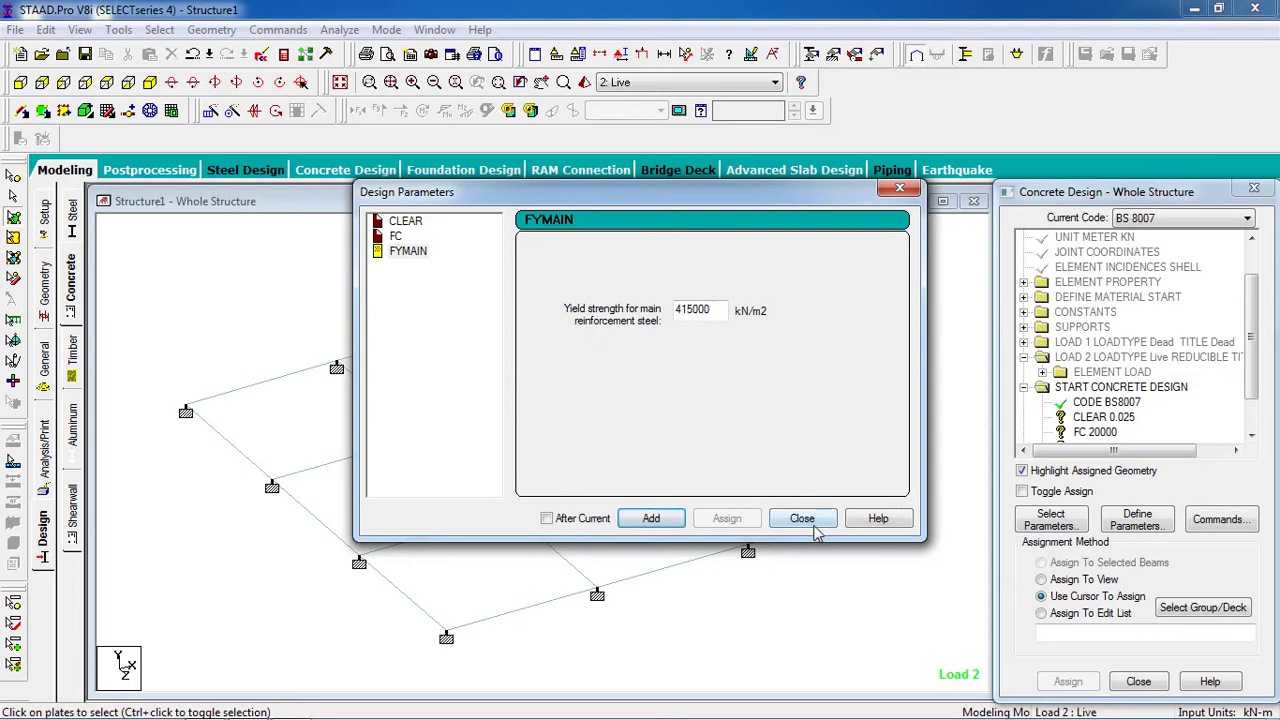
{"action": "left_click", "coordinate": [812, 524]}
Step: Assign CLEAR 0.025 and FC 20000 to the whole structure
{"action": "scroll", "coordinate": [1250, 423], "scroll_direction": "down", "scroll_amount": 1}
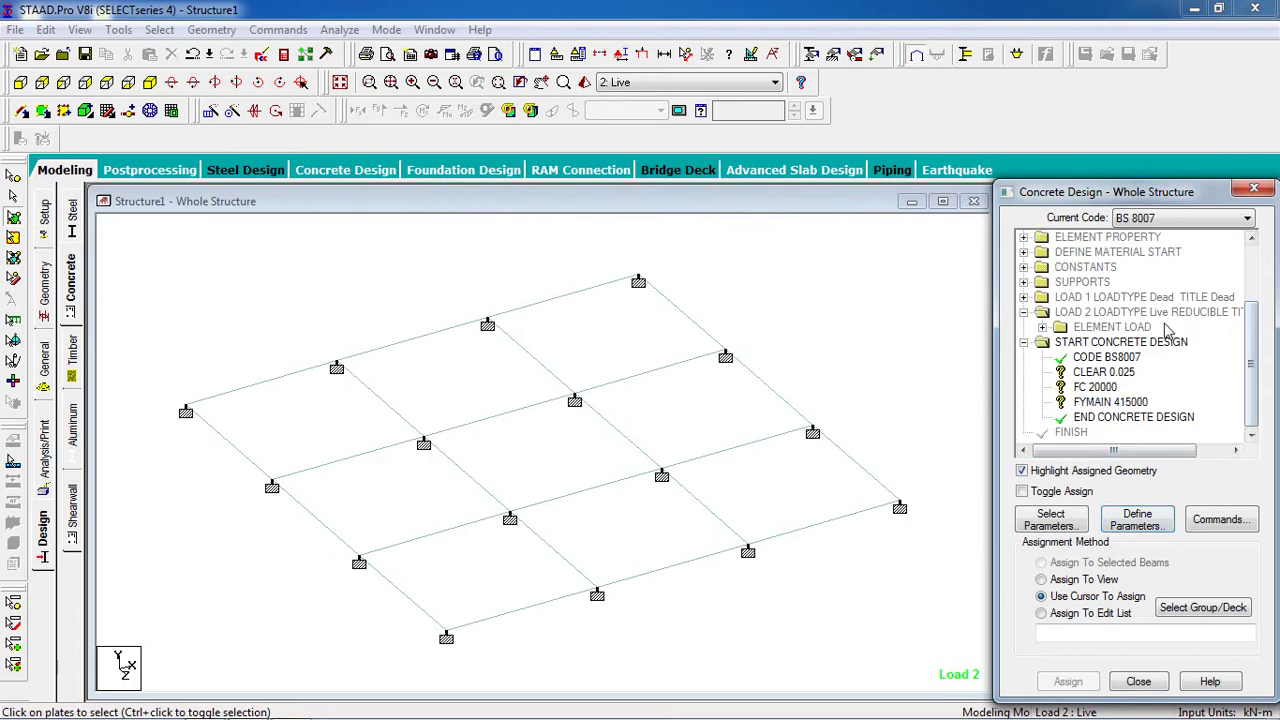
{"action": "left_click", "coordinate": [1127, 372]}
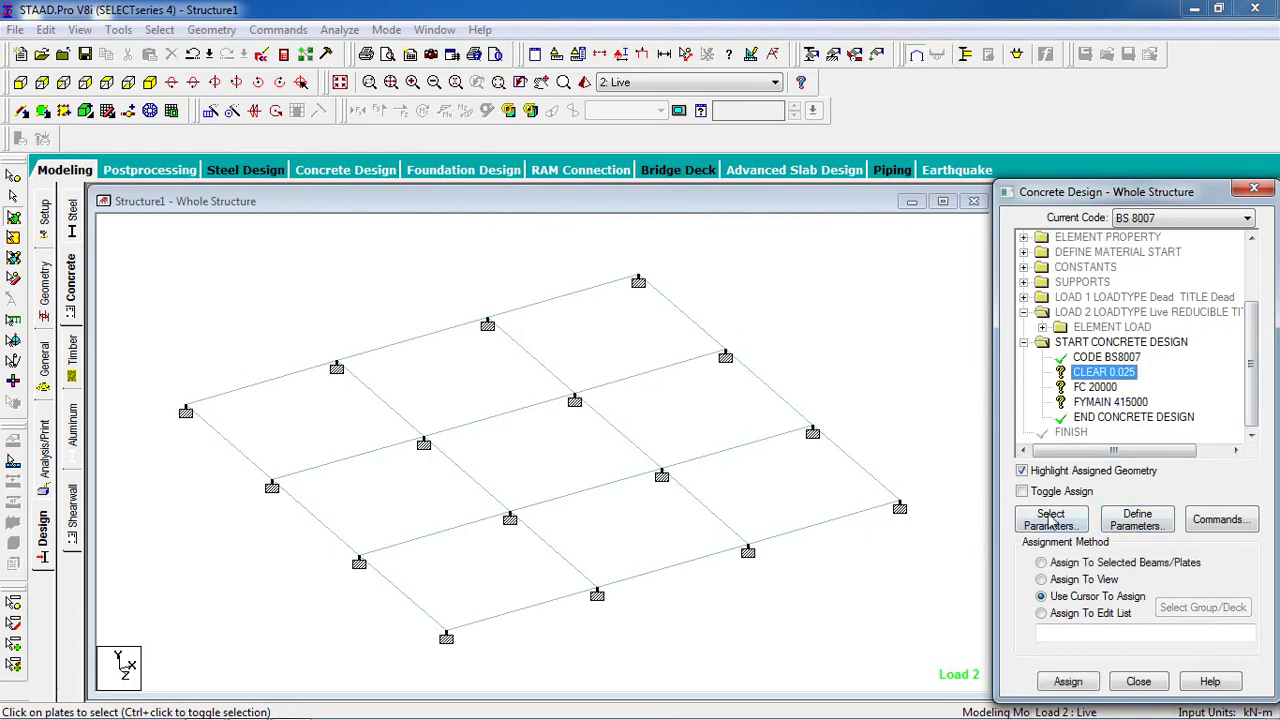
{"action": "left_click", "coordinate": [1086, 582]}
{"action": "left_click", "coordinate": [1068, 681]}
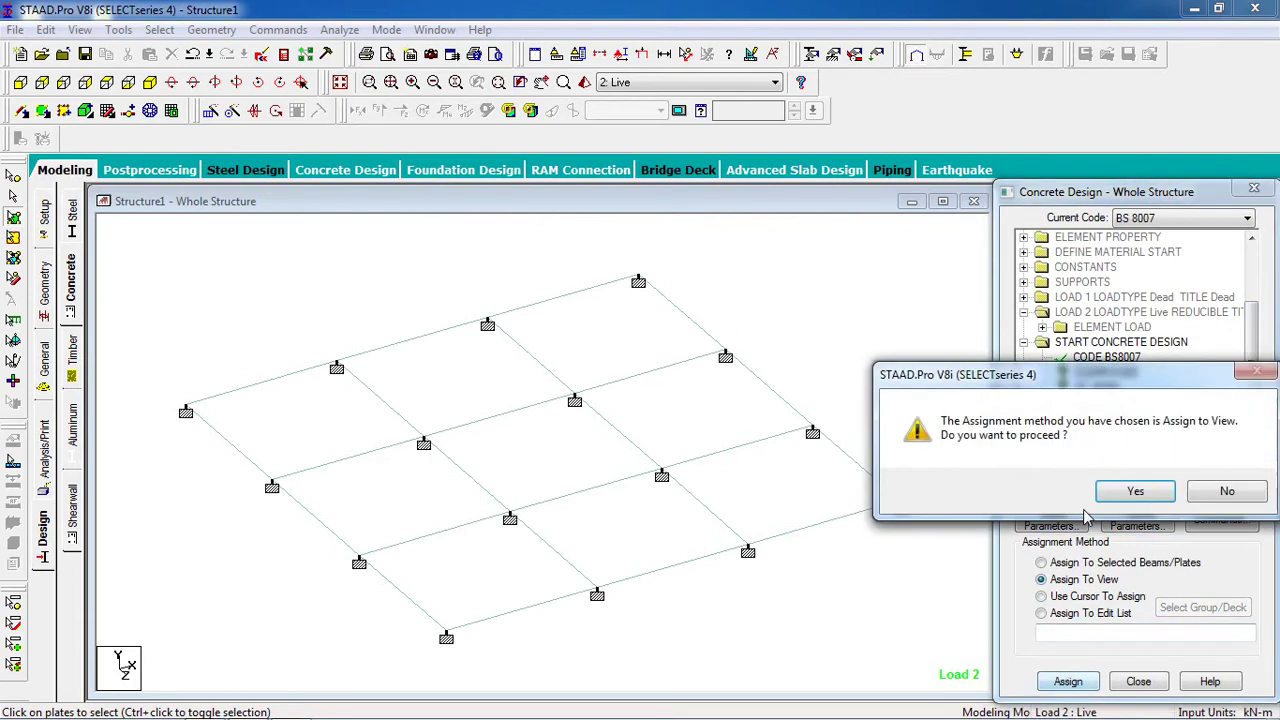
{"action": "left_click", "coordinate": [1135, 491]}
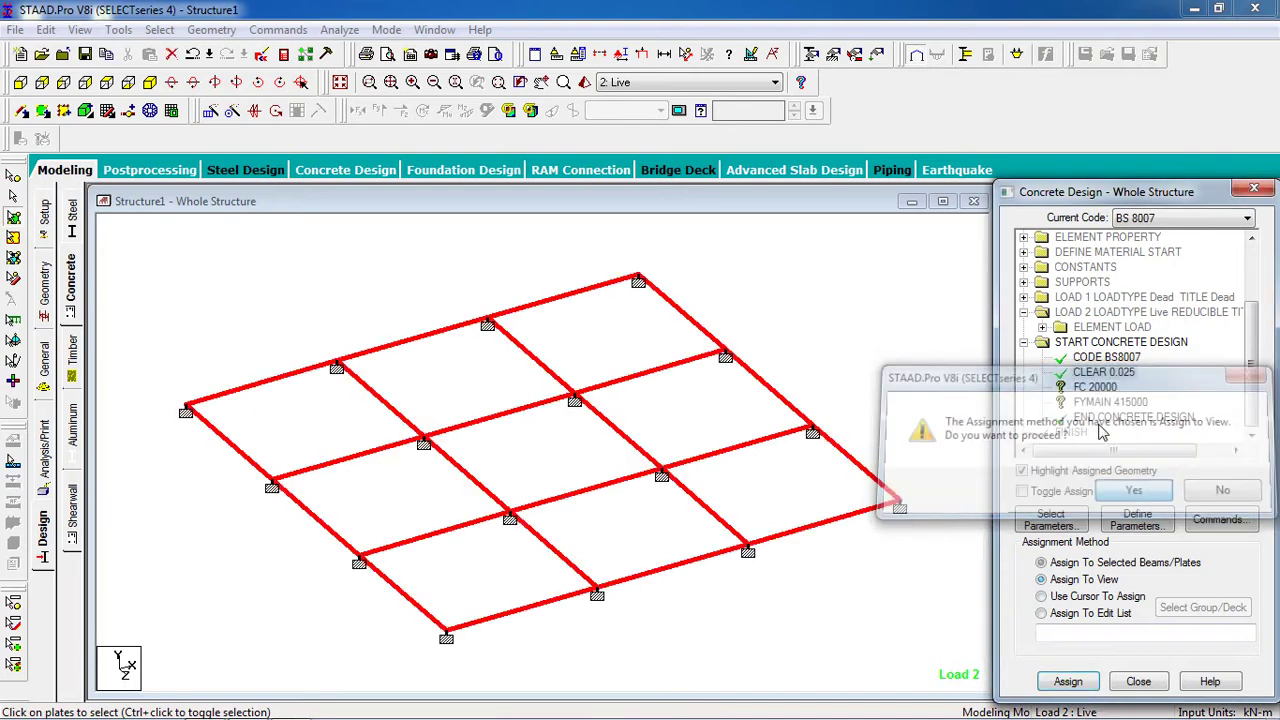
{"action": "left_click", "coordinate": [1084, 581]}
{"action": "left_click", "coordinate": [1068, 681]}
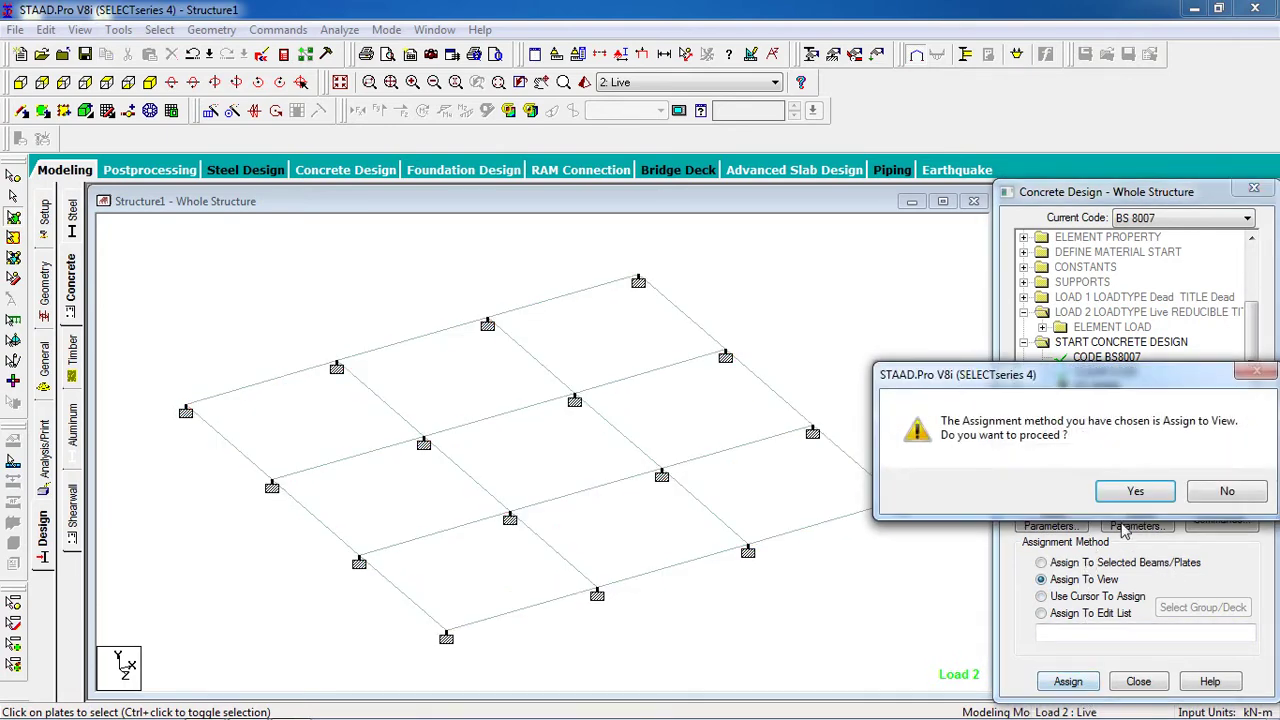
{"action": "left_click", "coordinate": [1135, 491]}
Step: Assign FYMAIN 415000 to the whole structure
{"action": "left_click", "coordinate": [1095, 597]}
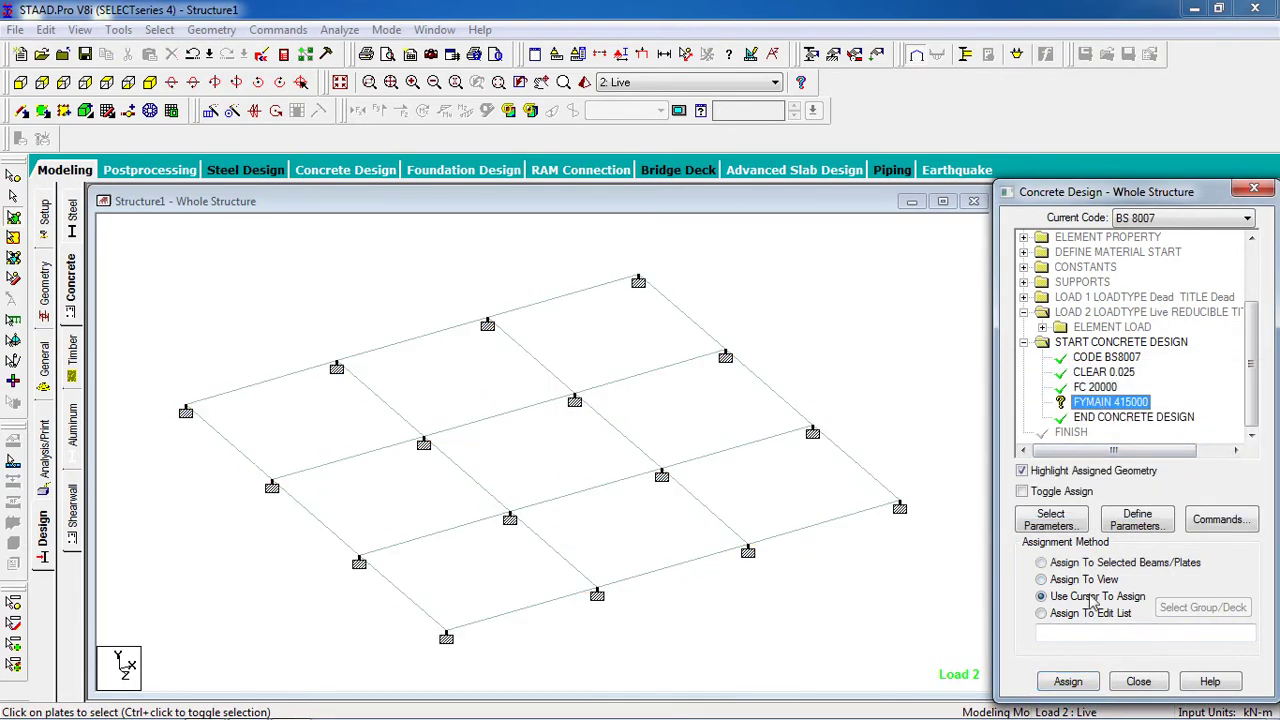
{"action": "left_click", "coordinate": [1084, 581]}
{"action": "left_click", "coordinate": [1066, 683]}
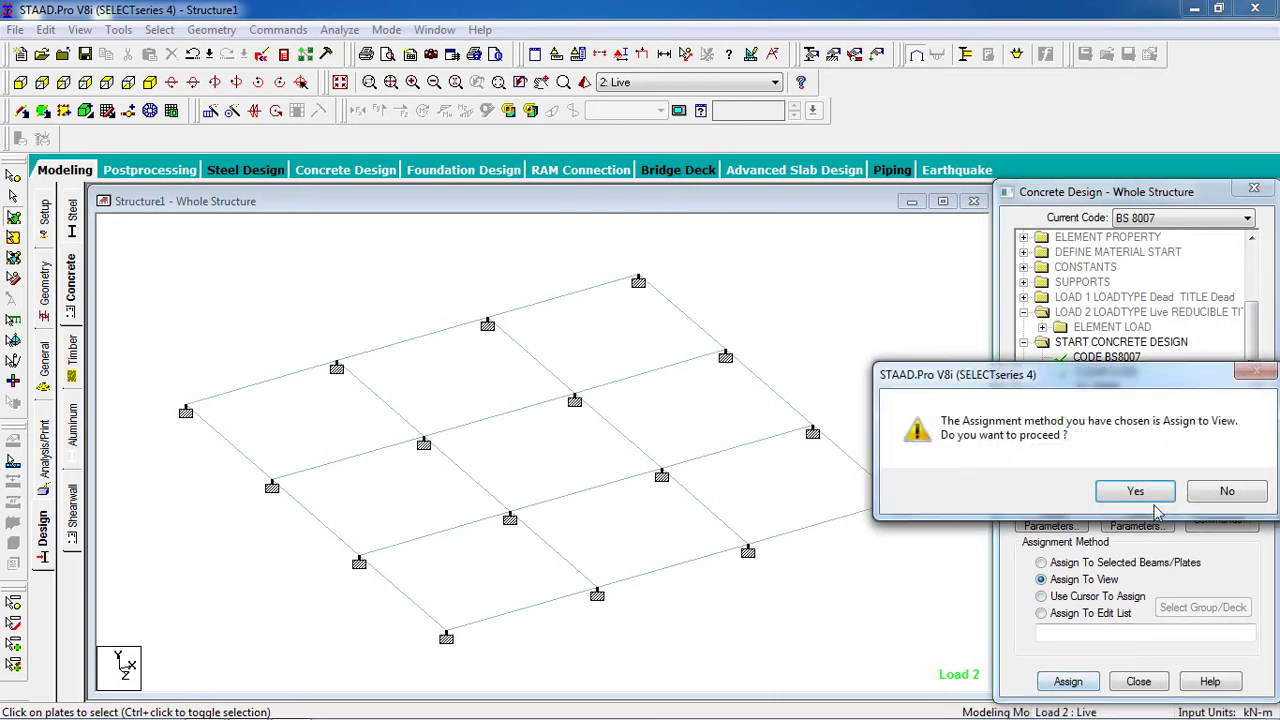
{"action": "left_click", "coordinate": [1135, 491]}
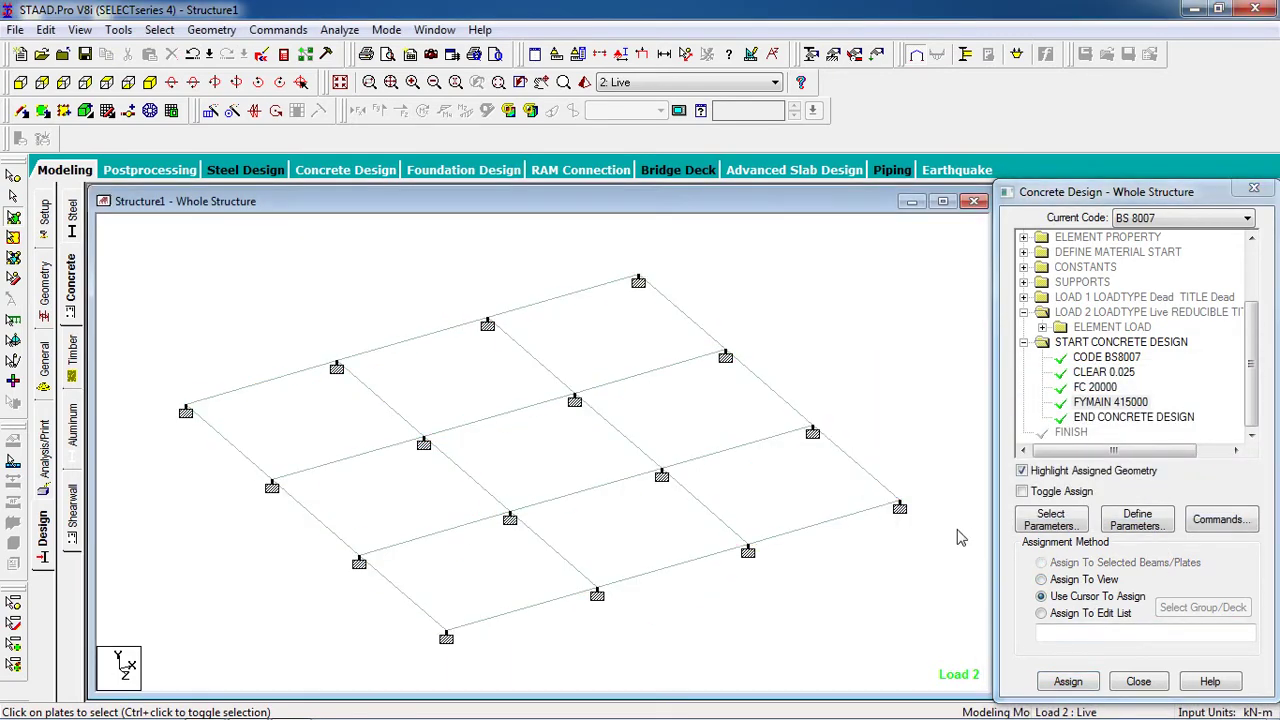
{"action": "left_click", "coordinate": [1214, 522]}
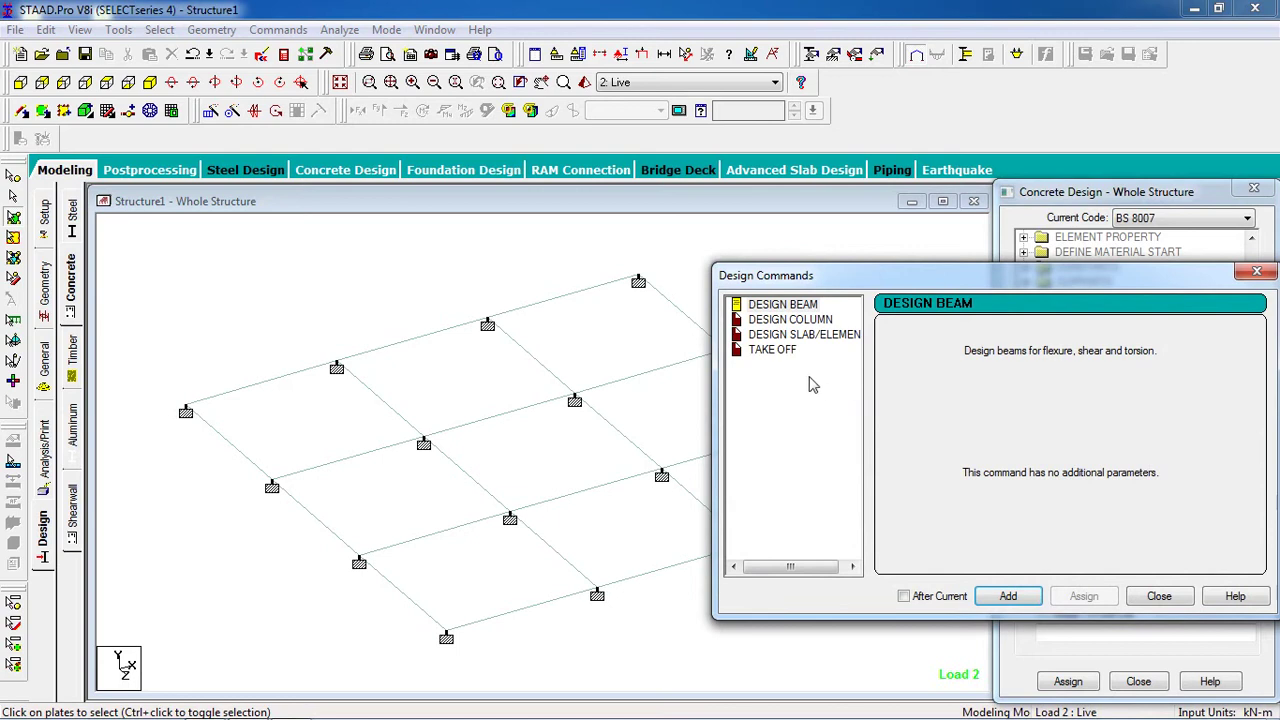
Step: Add the DESIGN ELEMENT command to the BS 8007 concrete design block
{"action": "left_click", "coordinate": [800, 336]}
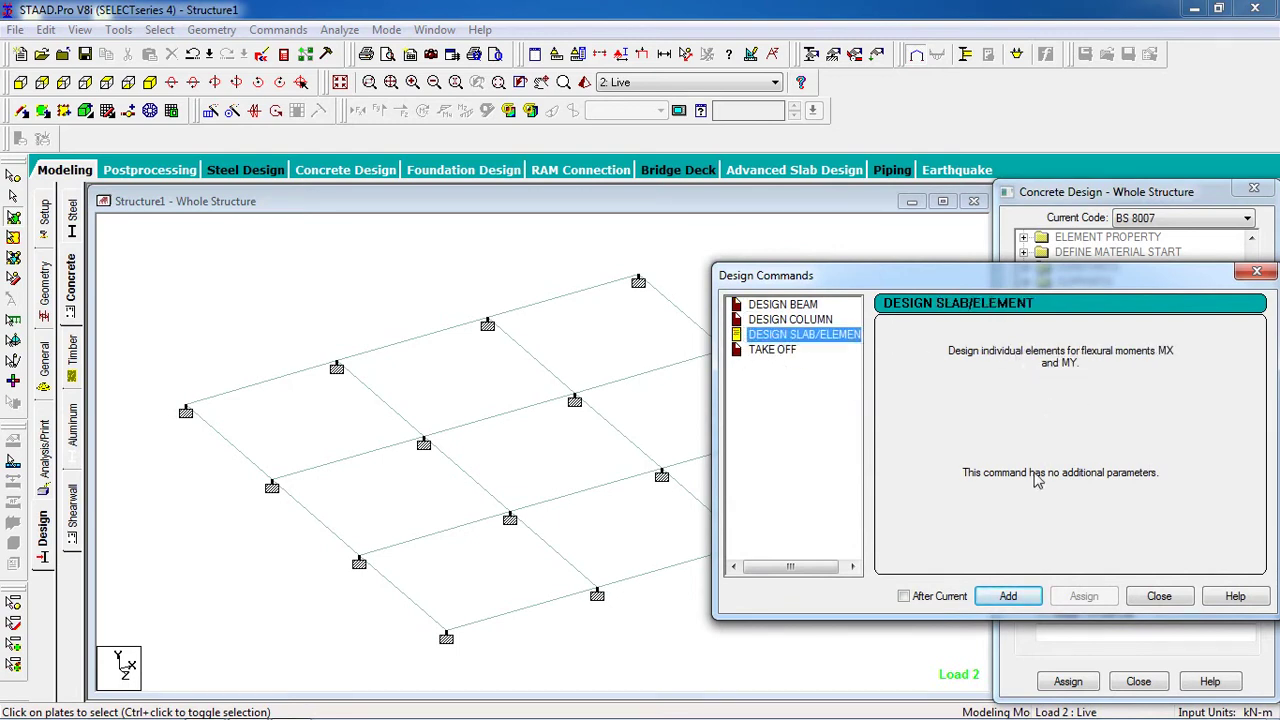
{"action": "left_click", "coordinate": [1008, 596]}
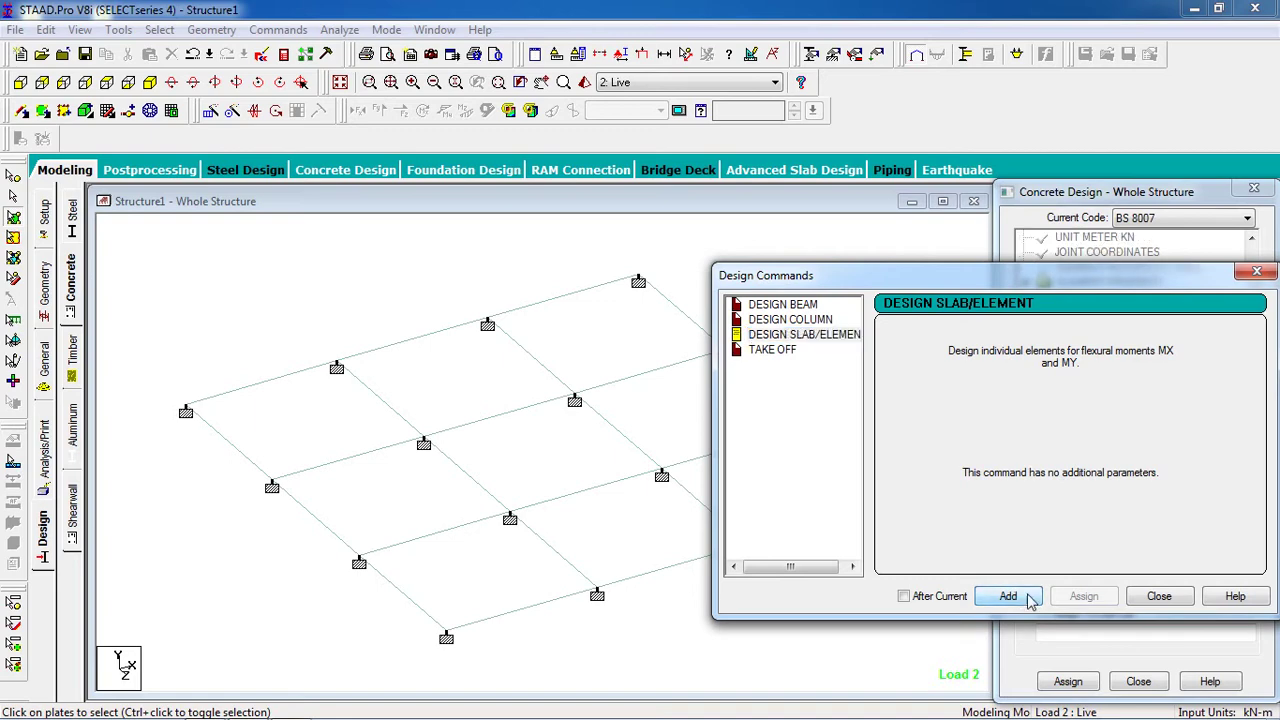
{"action": "left_click", "coordinate": [1159, 596]}
Step: Assign DESIGN ELEMENT to all nine selected slab plates
{"action": "scroll", "coordinate": [1250, 405], "scroll_direction": "down", "scroll_amount": 2}
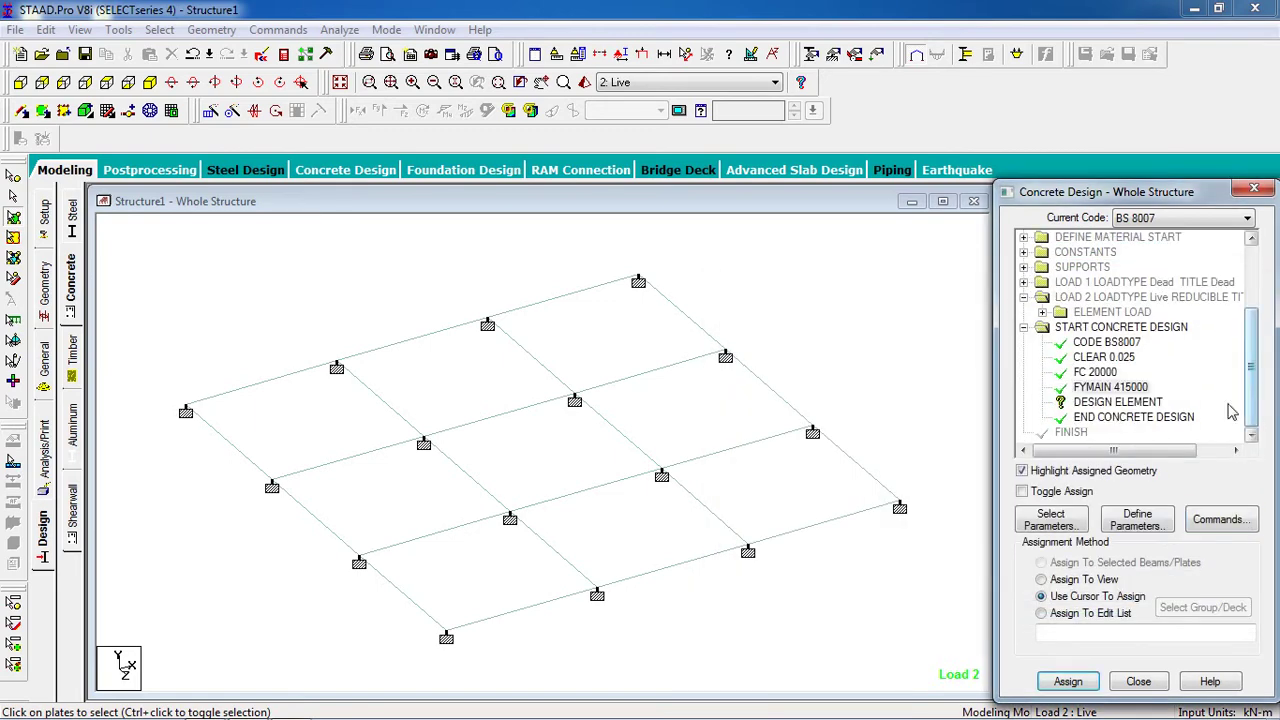
{"action": "left_click", "coordinate": [1147, 418]}
{"action": "left_click", "coordinate": [1140, 404]}
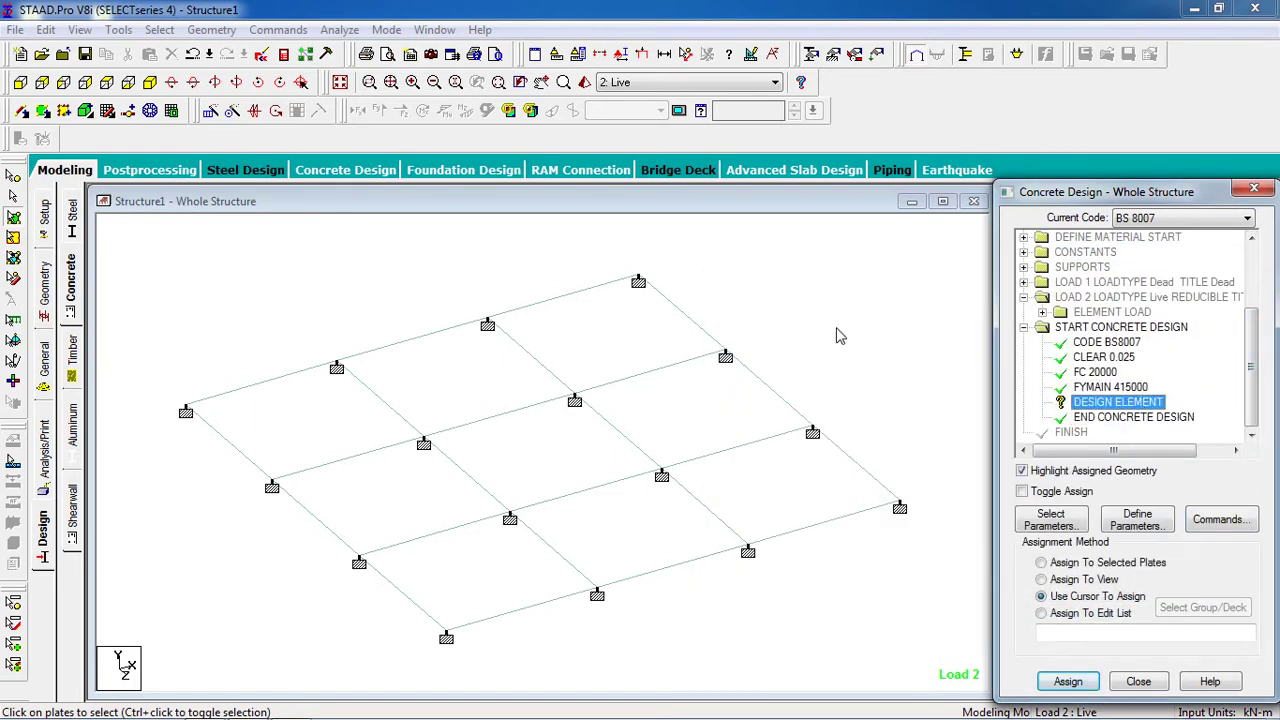
{"action": "left_click", "coordinate": [841, 334]}
{"action": "left_click_drag", "start_coordinate": [884, 291], "coordinate": [212, 620]}
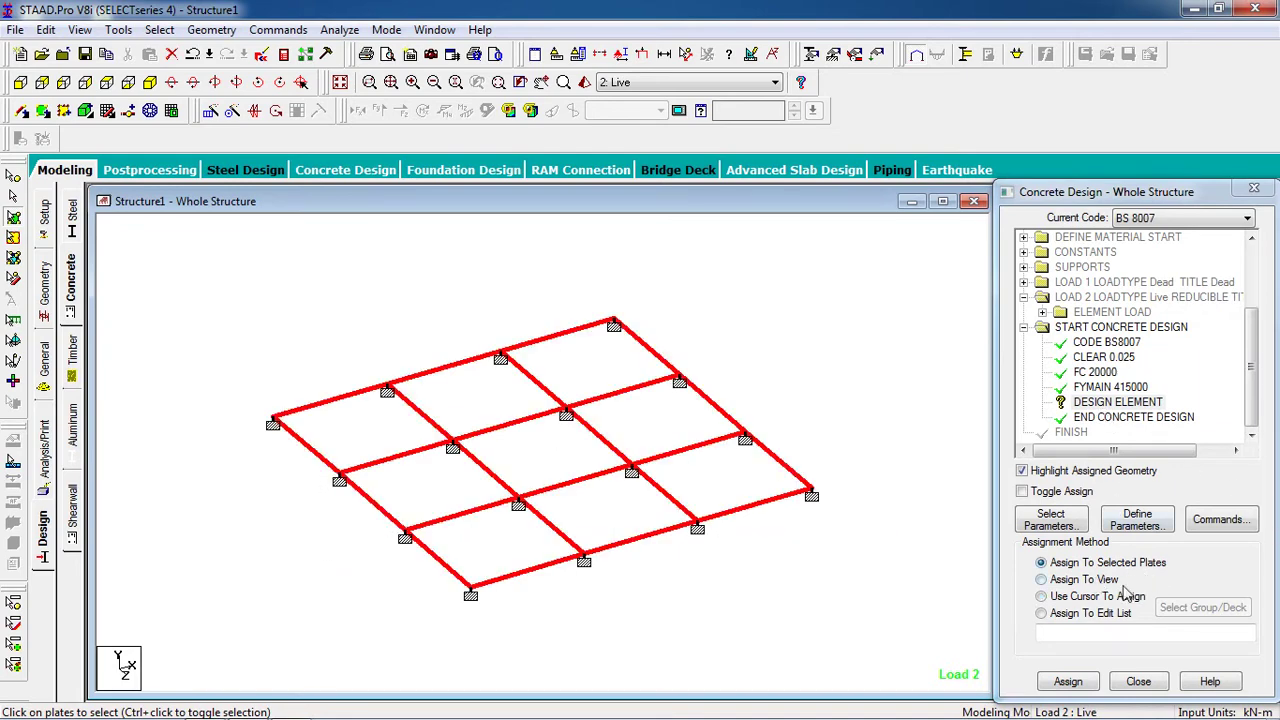
{"action": "left_click", "coordinate": [1075, 682]}
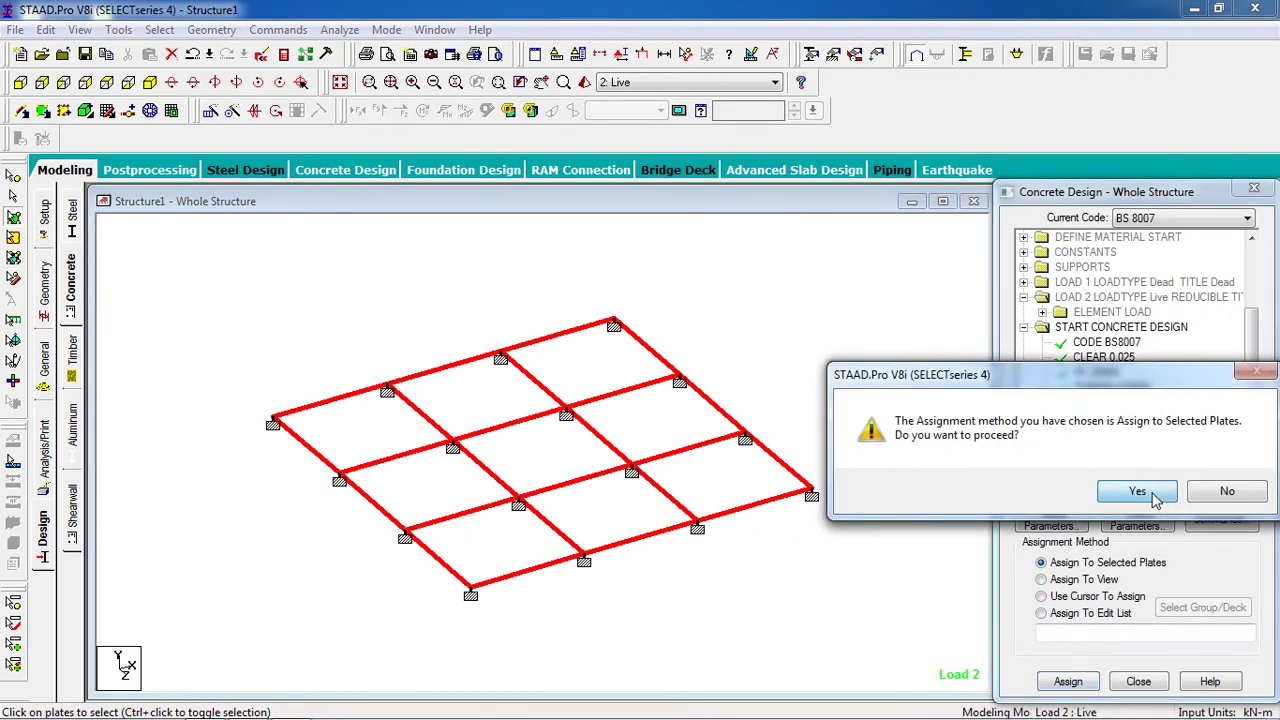
{"action": "left_click", "coordinate": [1138, 491]}
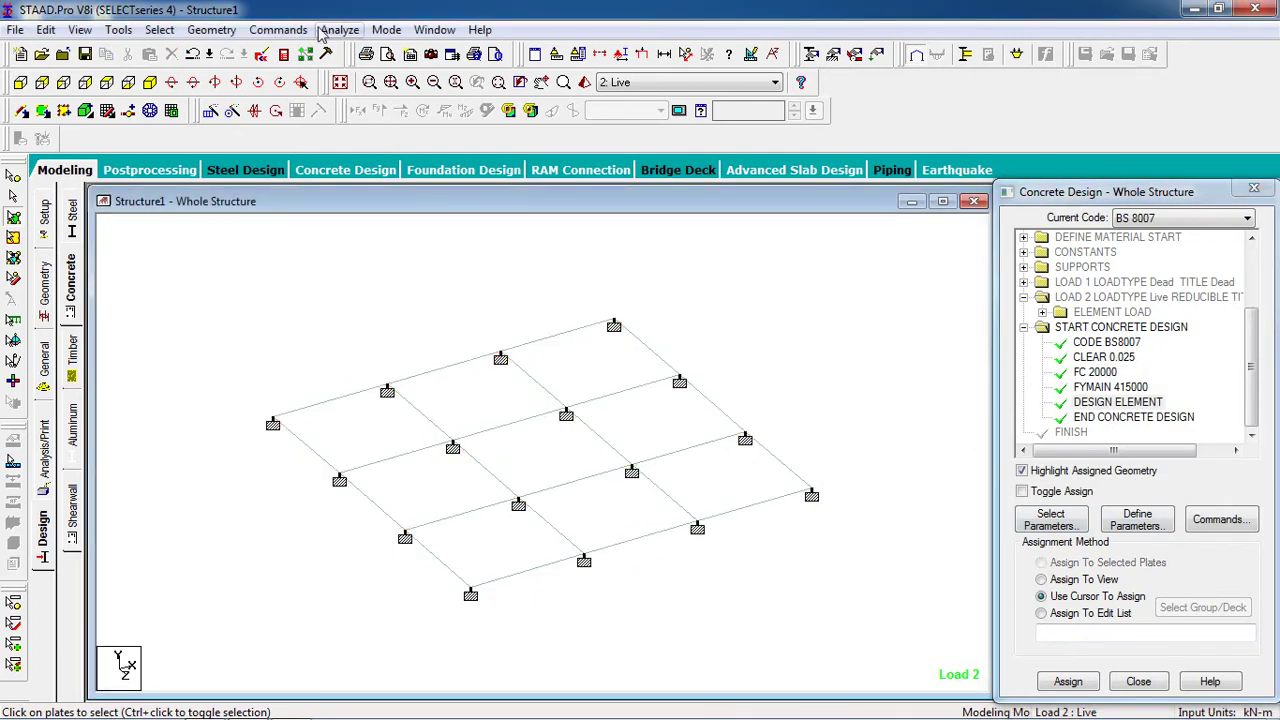
Step: Add a Perform Analysis command with No Print
{"action": "left_click", "coordinate": [278, 29]}
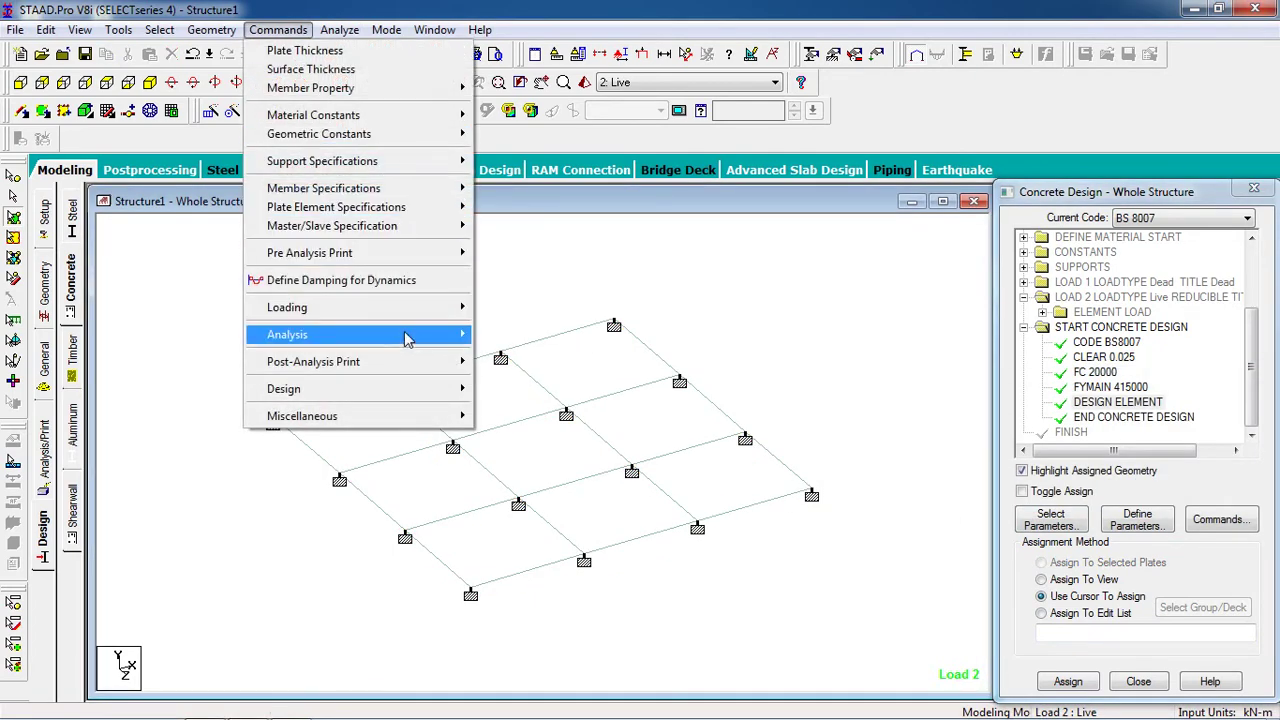
{"action": "mouse_move", "coordinate": [416, 336]}
{"action": "left_click", "coordinate": [507, 342]}
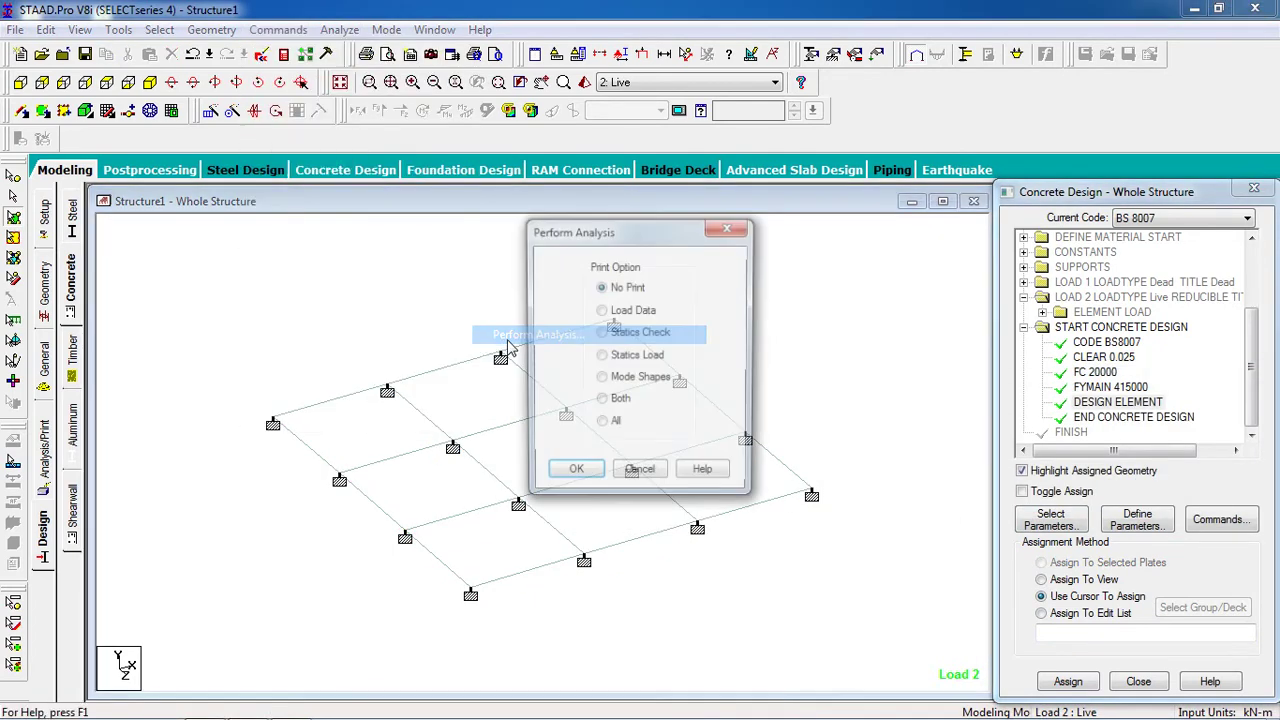
{"action": "left_click", "coordinate": [574, 470]}
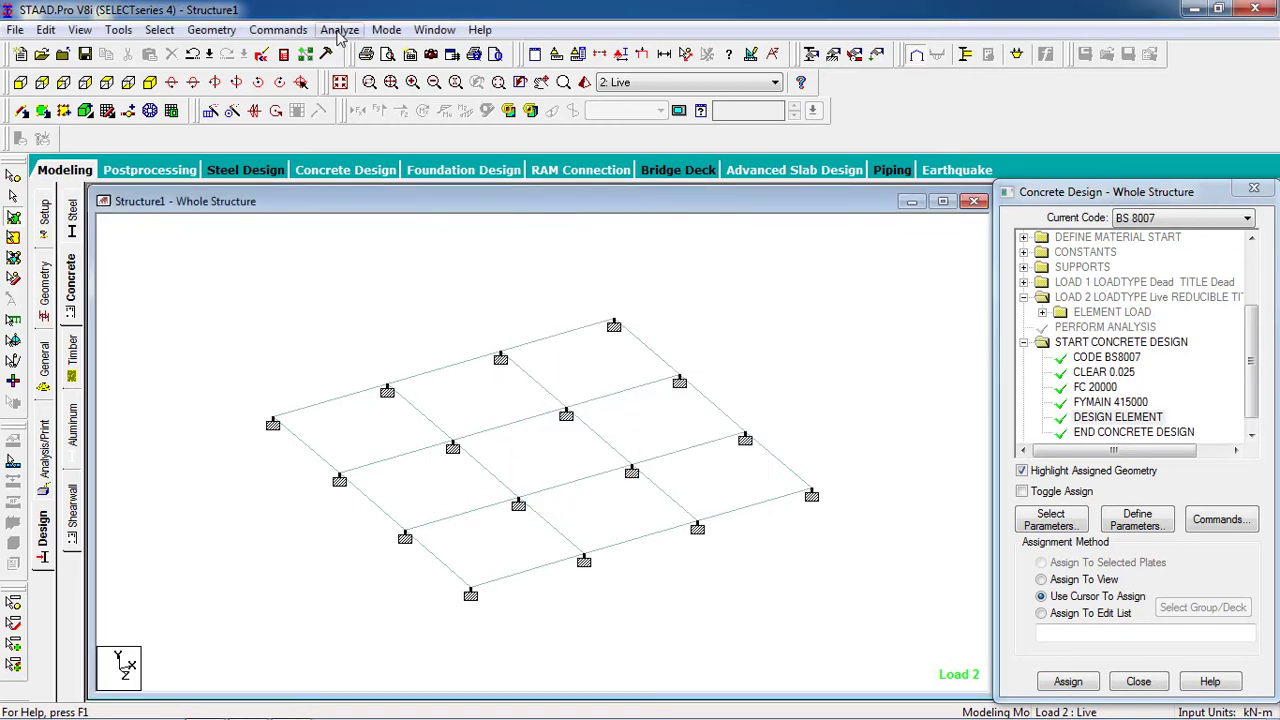
Step: Save the model, run the analysis and view the output file's fixed-freedom warning
{"action": "left_click", "coordinate": [339, 29]}
{"action": "left_click", "coordinate": [365, 48]}
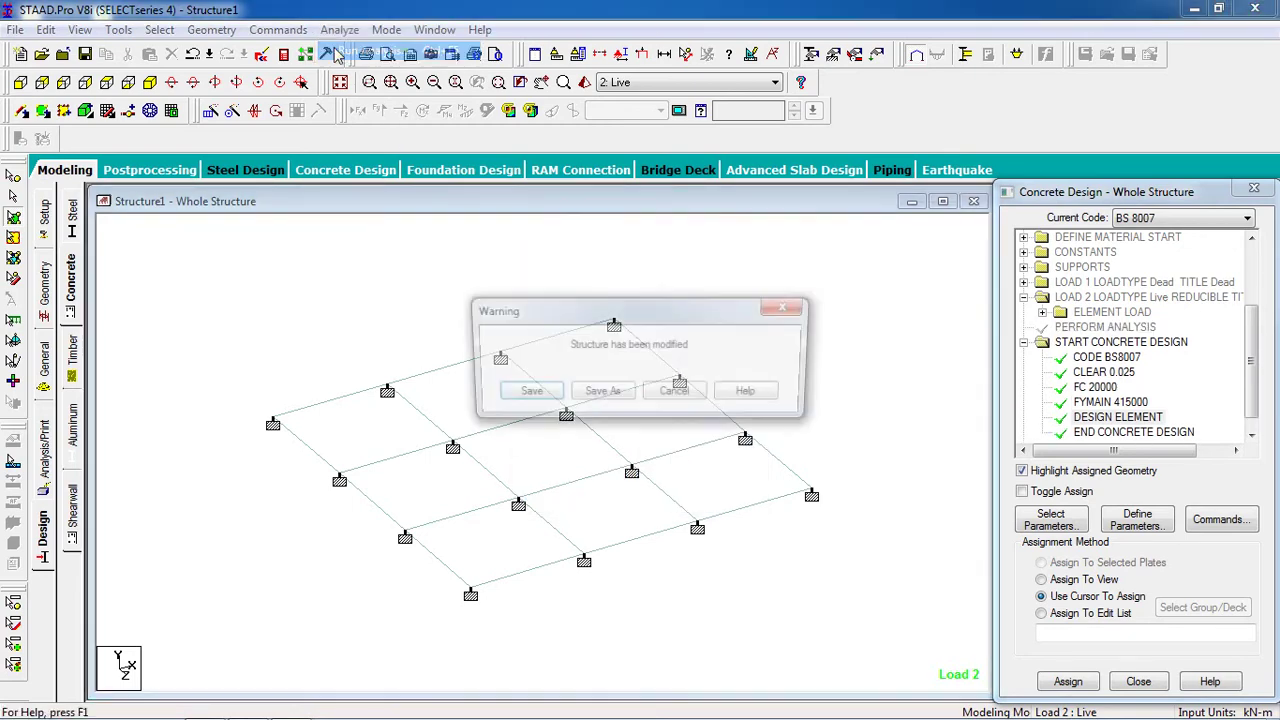
{"action": "left_click", "coordinate": [530, 393]}
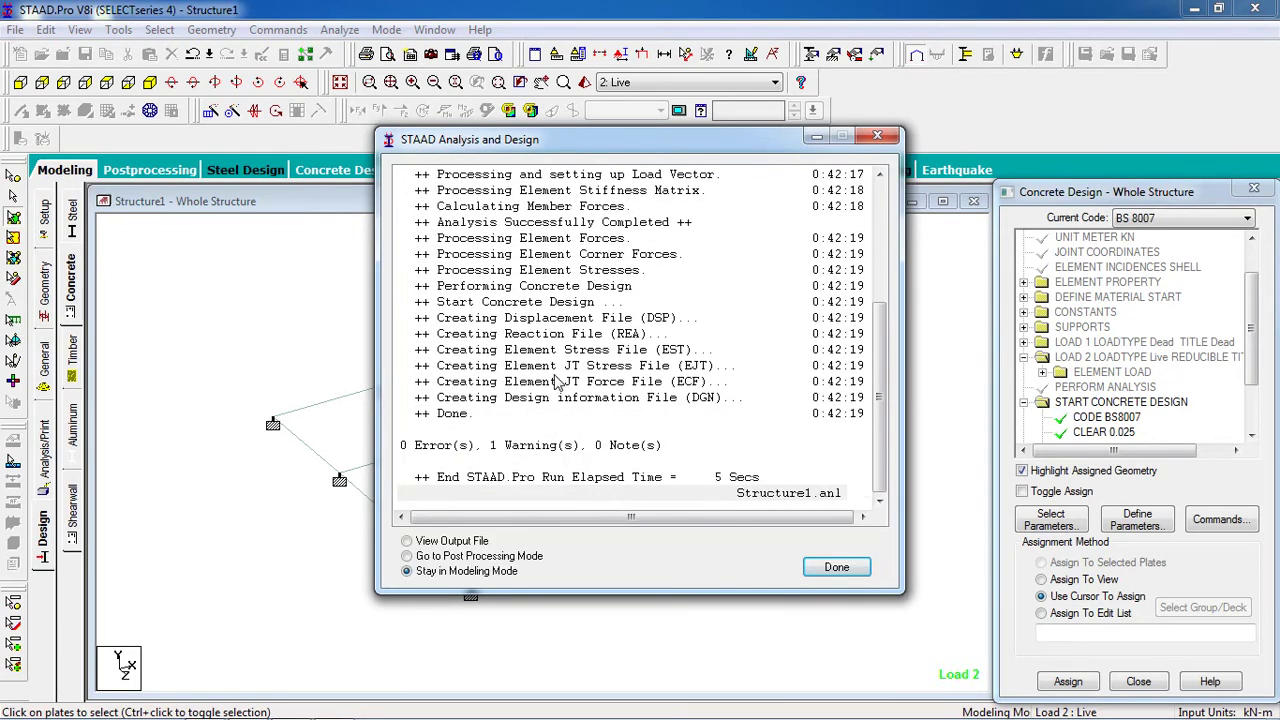
{"action": "left_click", "coordinate": [489, 545]}
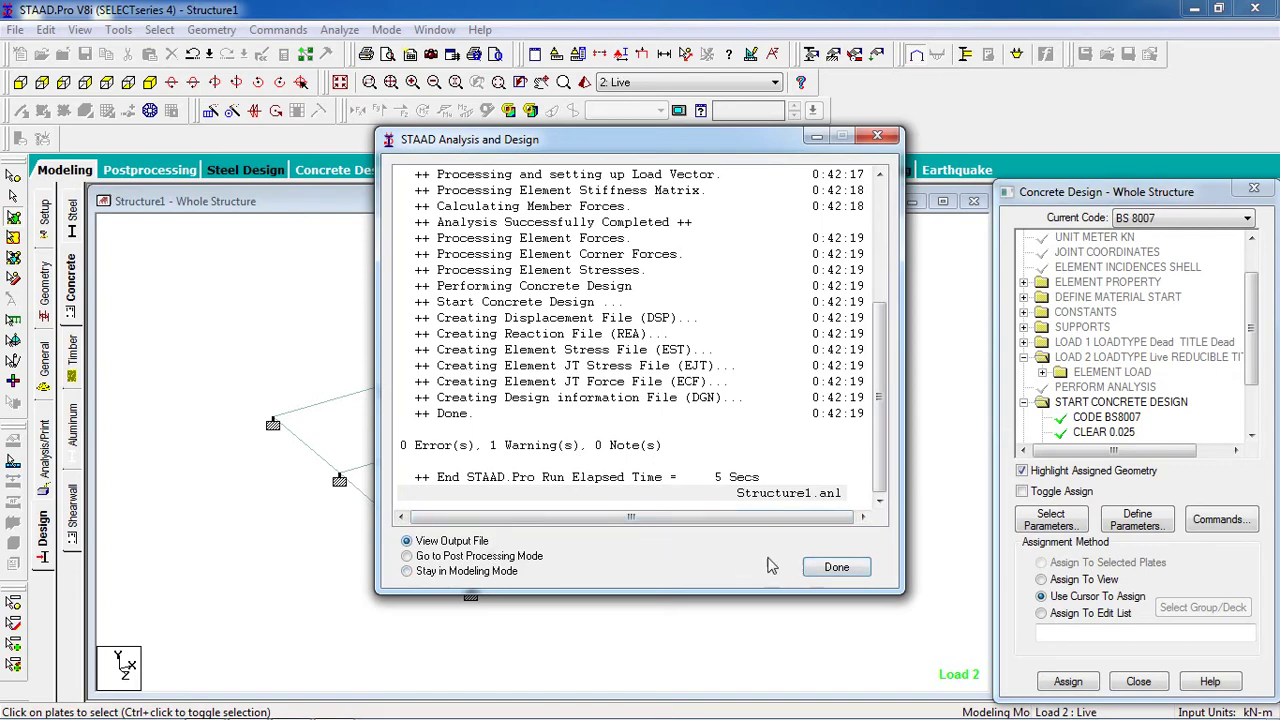
{"action": "left_click", "coordinate": [837, 570]}
{"action": "left_click", "coordinate": [237, 166]}
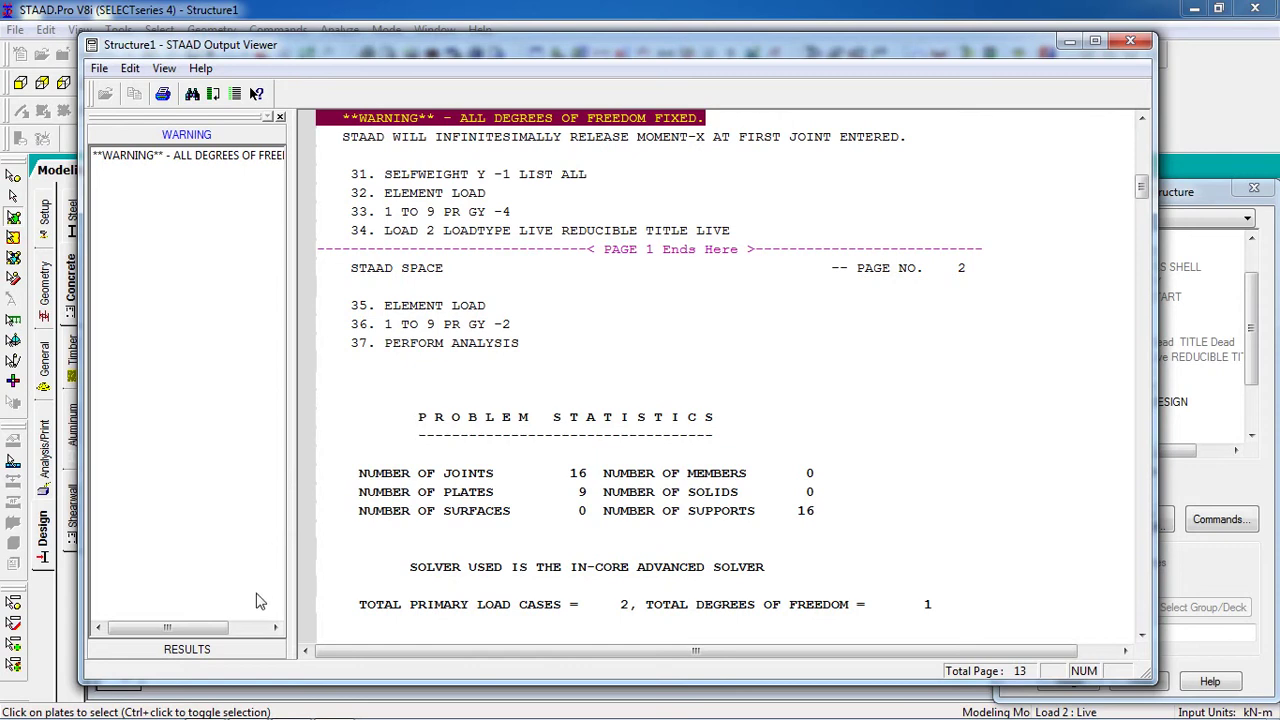
Step: Jump to the concrete design results and inspect element 1's bars, depth, width and cover
{"action": "left_click", "coordinate": [228, 650]}
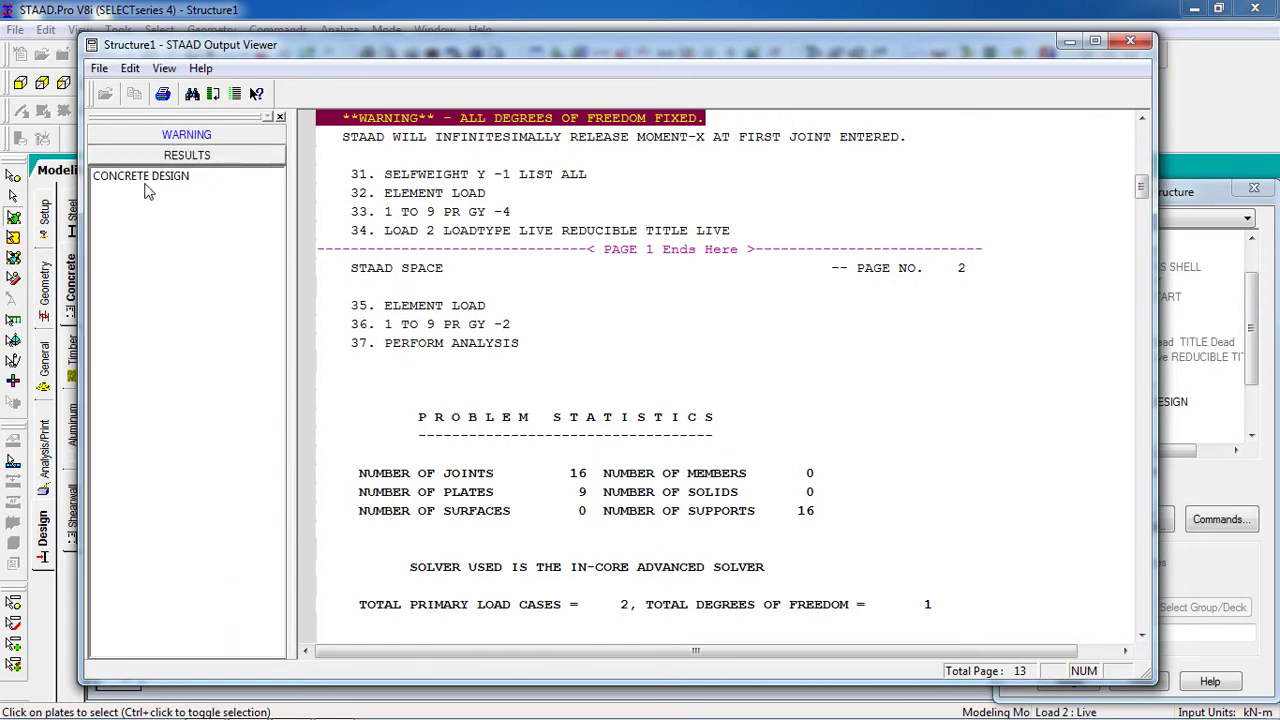
{"action": "left_click", "coordinate": [145, 177]}
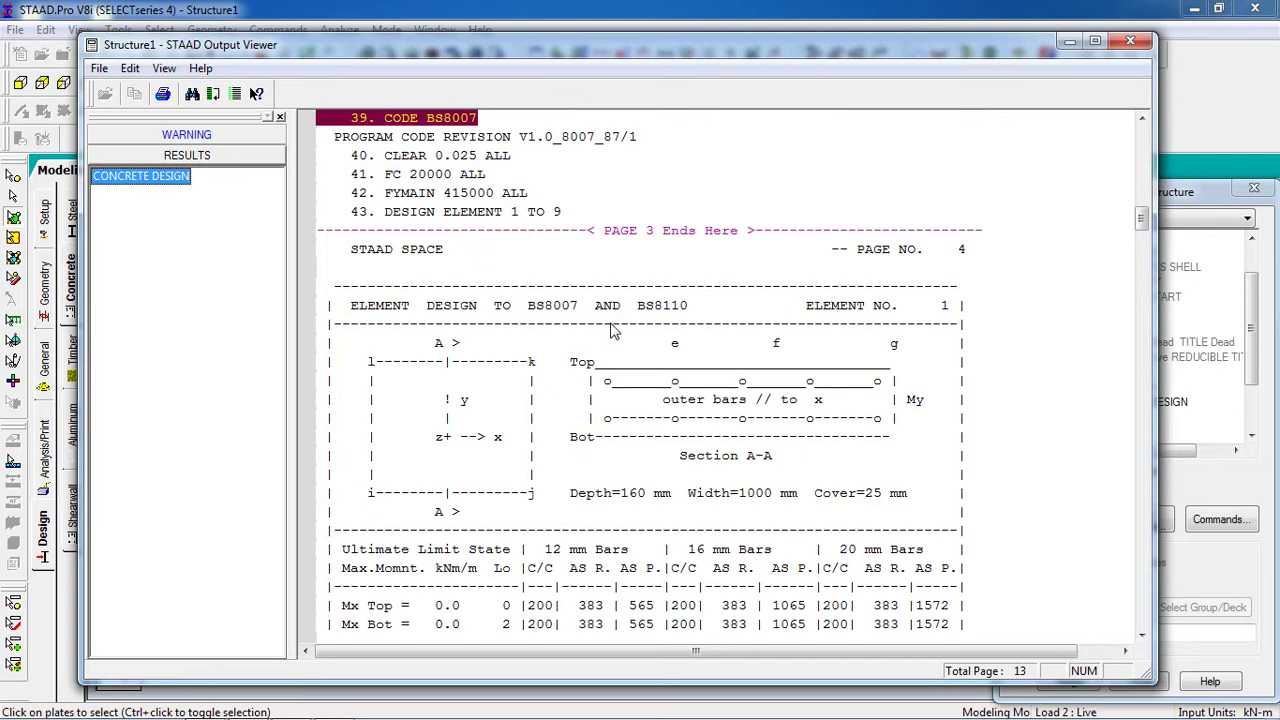
{"action": "left_click", "coordinate": [625, 368]}
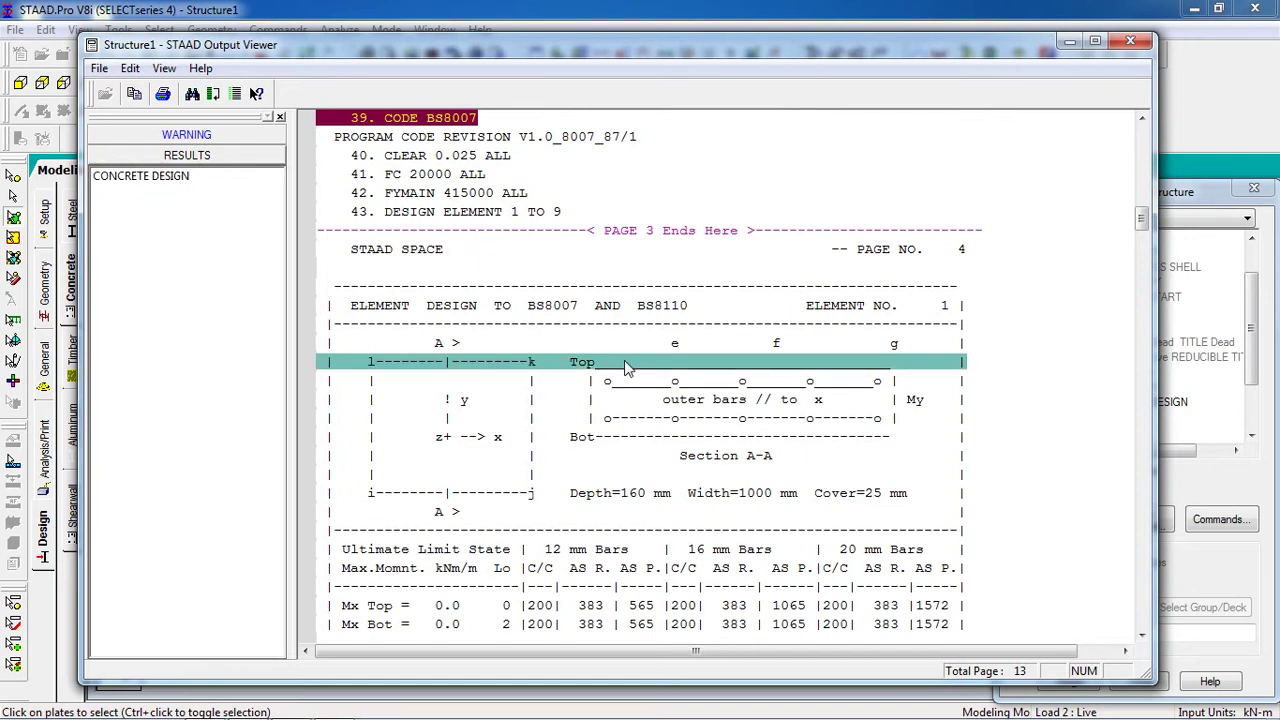
{"action": "left_click", "coordinate": [619, 402]}
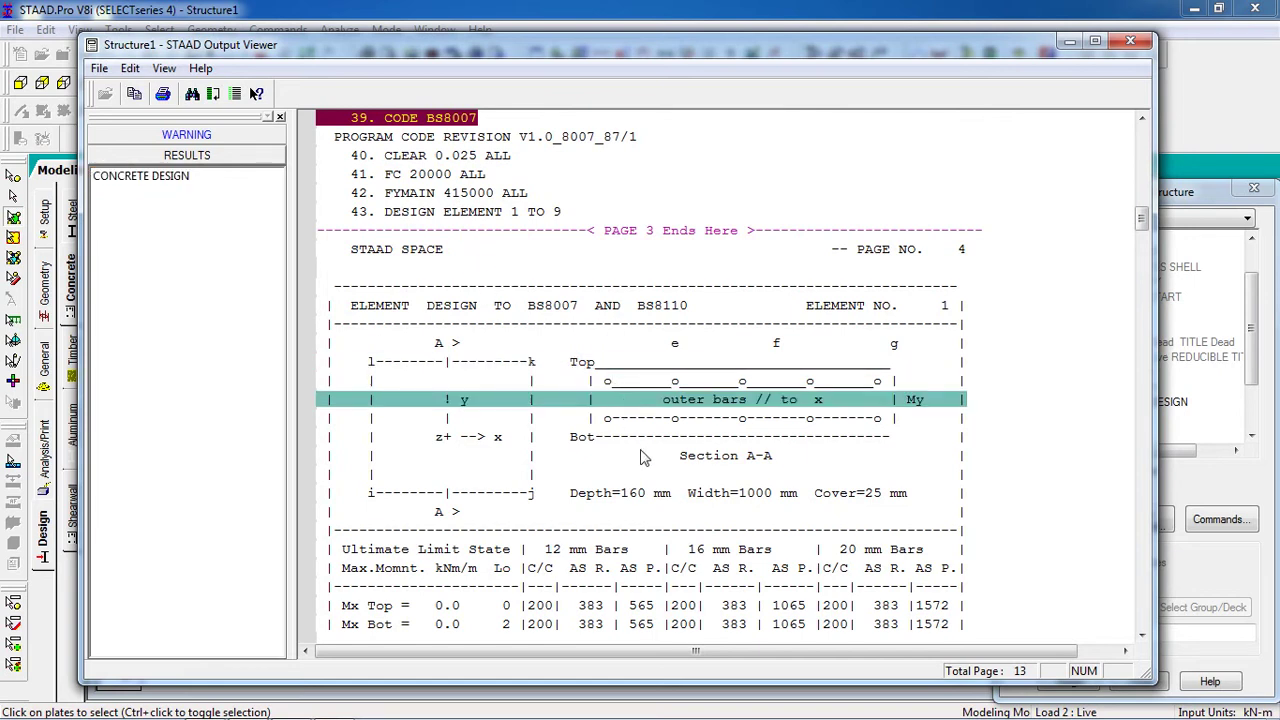
{"action": "left_click", "coordinate": [672, 497]}
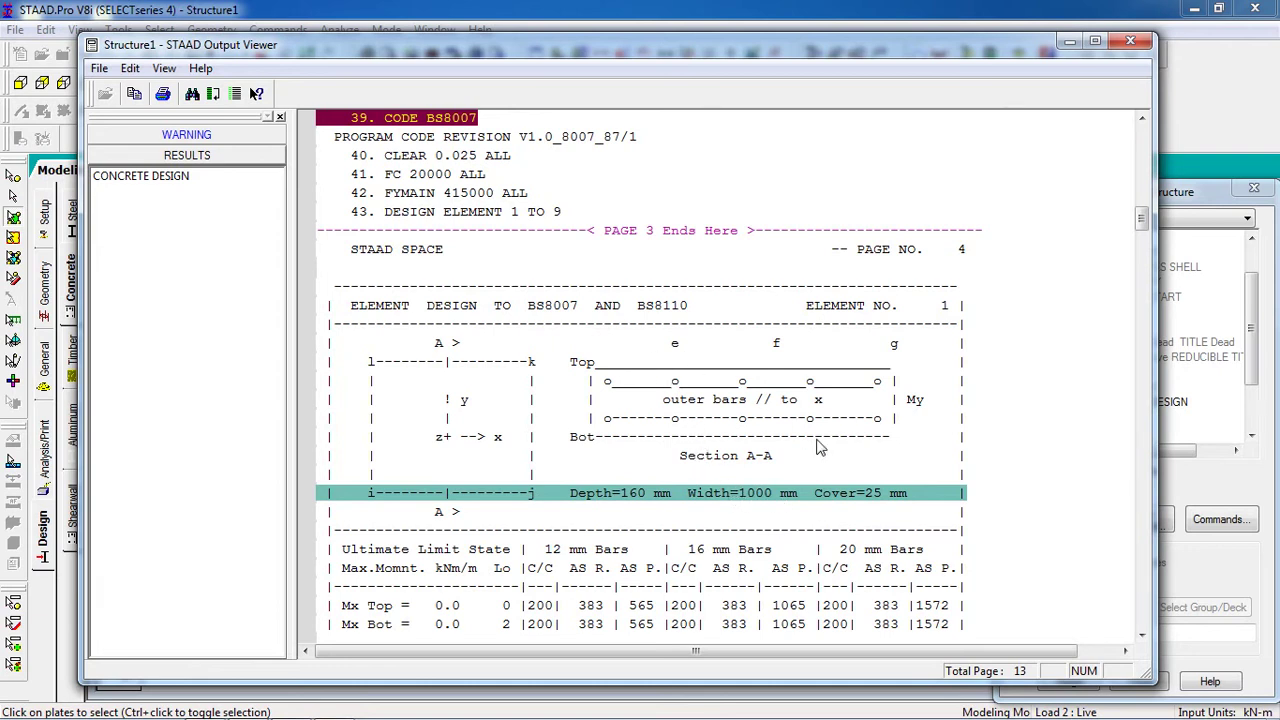
Step: Review element 1's ultimate limit state Mx Top and Mx Bot reinforcement
{"action": "scroll", "coordinate": [870, 500], "scroll_direction": "down", "scroll_amount": 2}
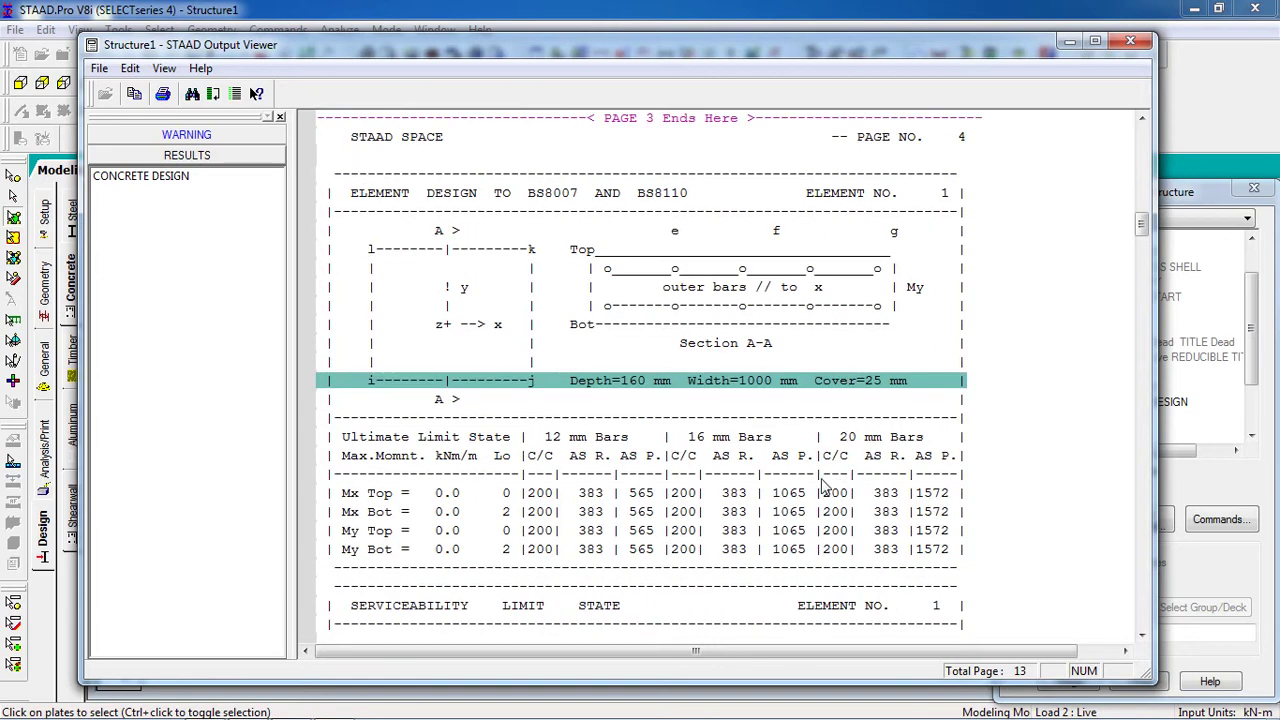
{"action": "left_click", "coordinate": [597, 437]}
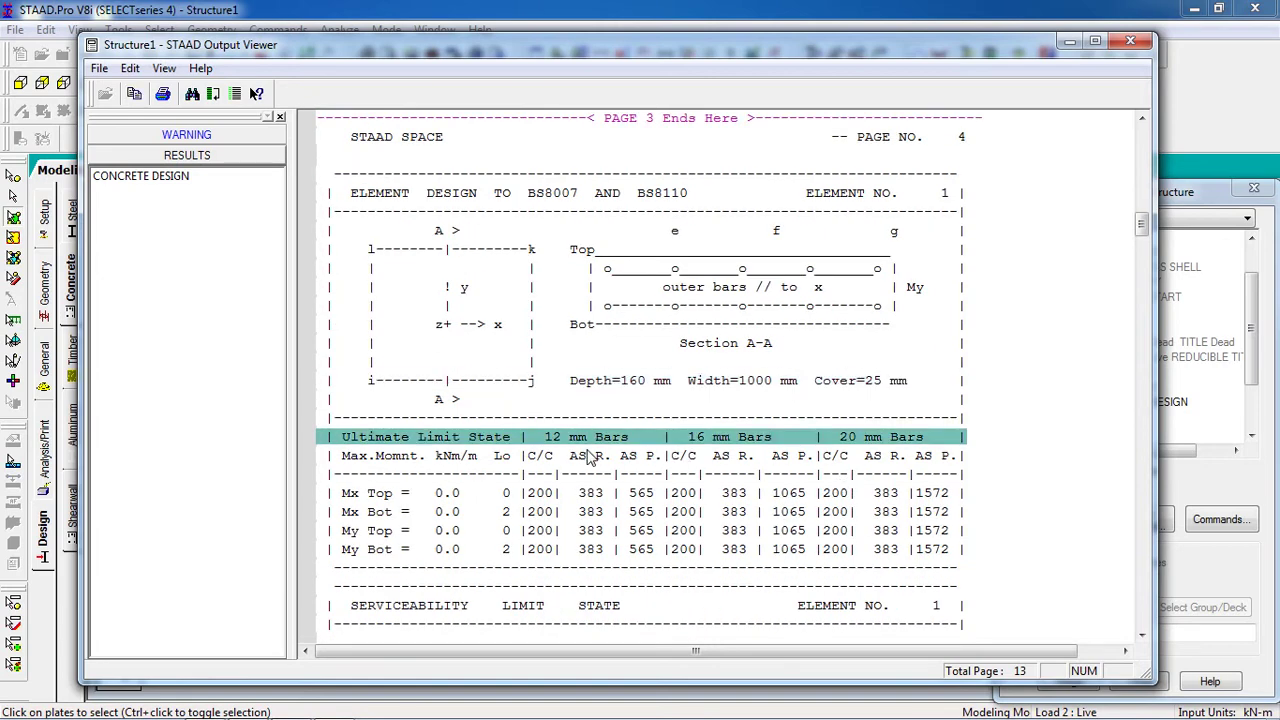
{"action": "left_click", "coordinate": [590, 458]}
{"action": "left_click", "coordinate": [580, 494]}
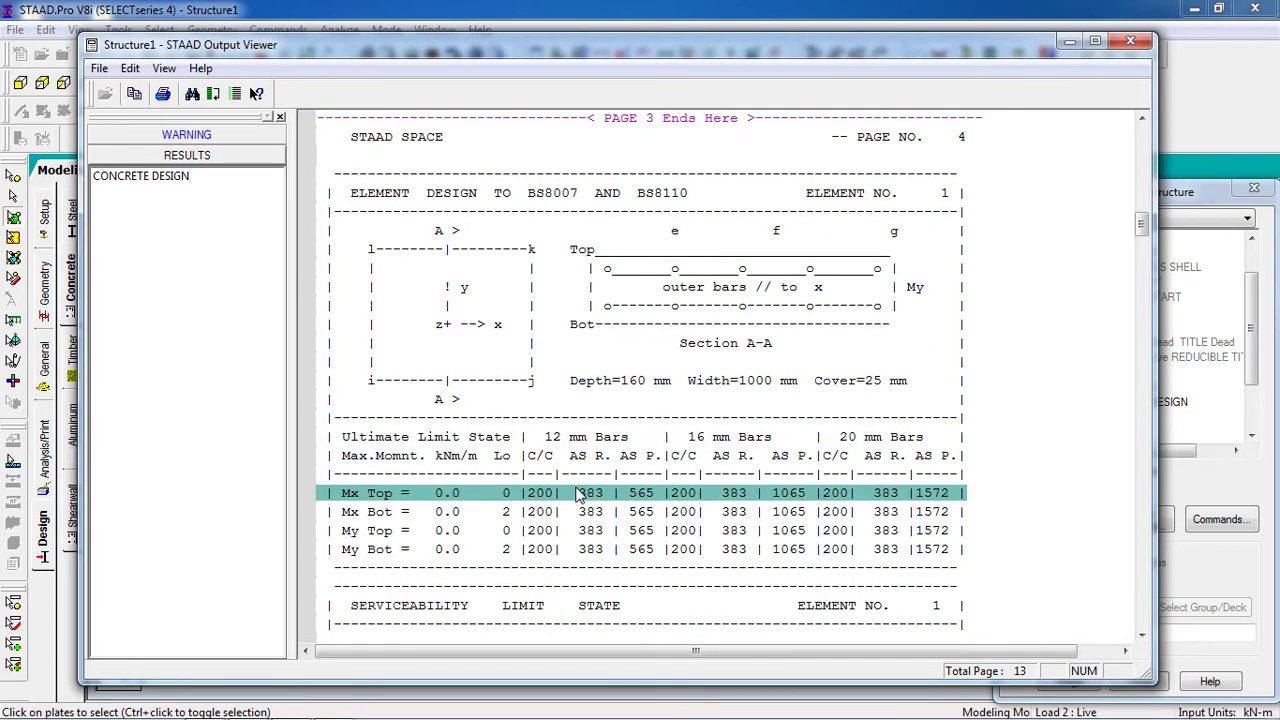
{"action": "left_click", "coordinate": [633, 519]}
Step: Scroll through the remaining element design tables down to element 9
{"action": "scroll", "coordinate": [640, 522], "scroll_direction": "down", "scroll_amount": 20}
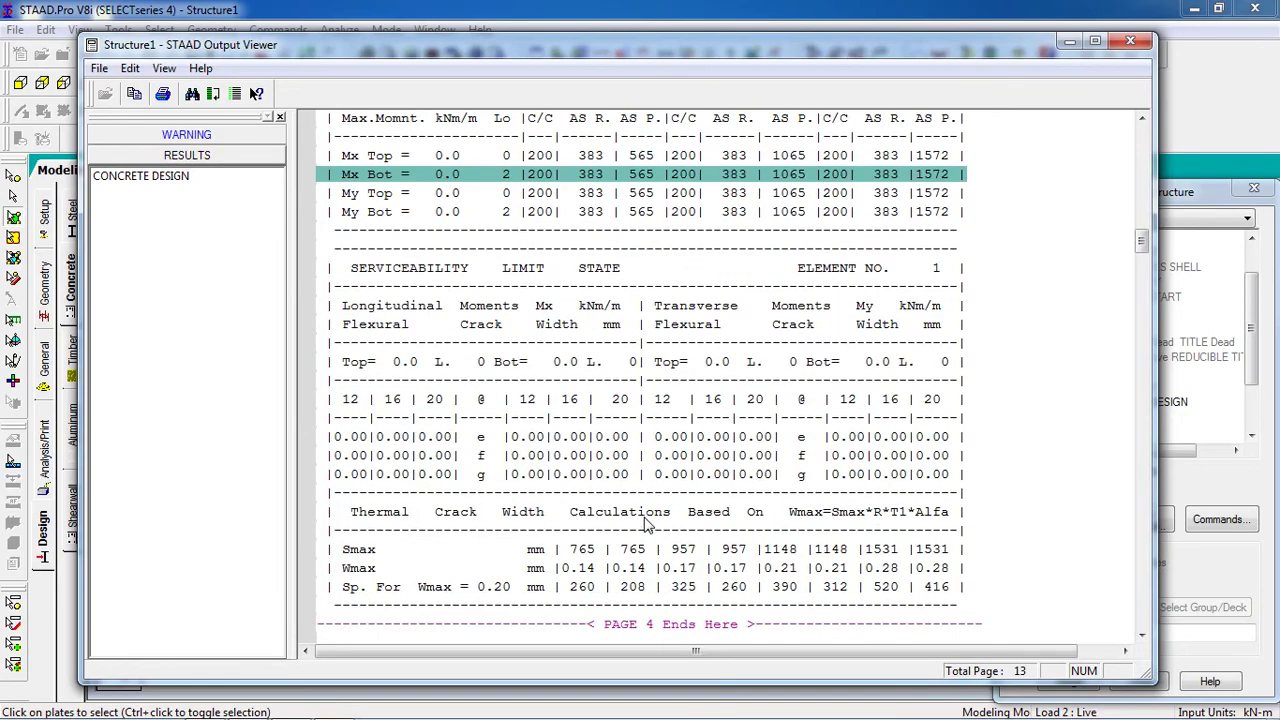
{"action": "scroll", "coordinate": [645, 525], "scroll_direction": "down", "scroll_amount": 4}
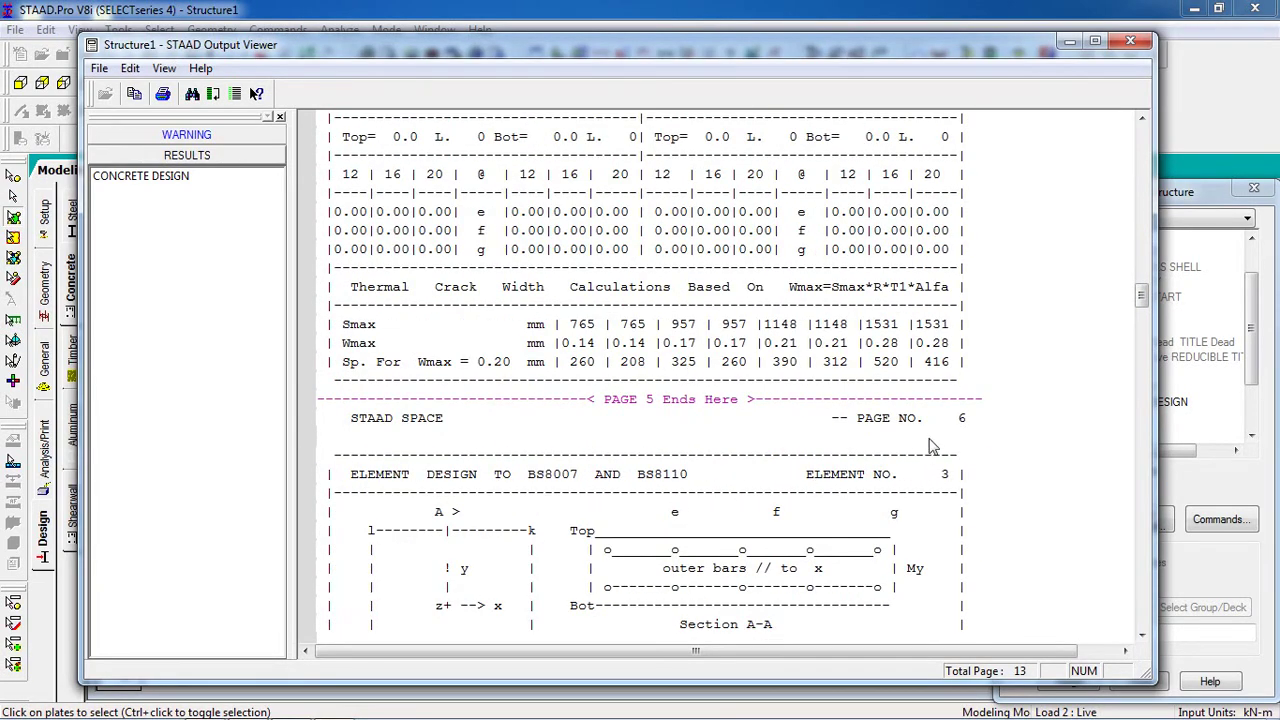
{"action": "left_click_drag", "start_coordinate": [1141, 302], "coordinate": [1141, 572]}
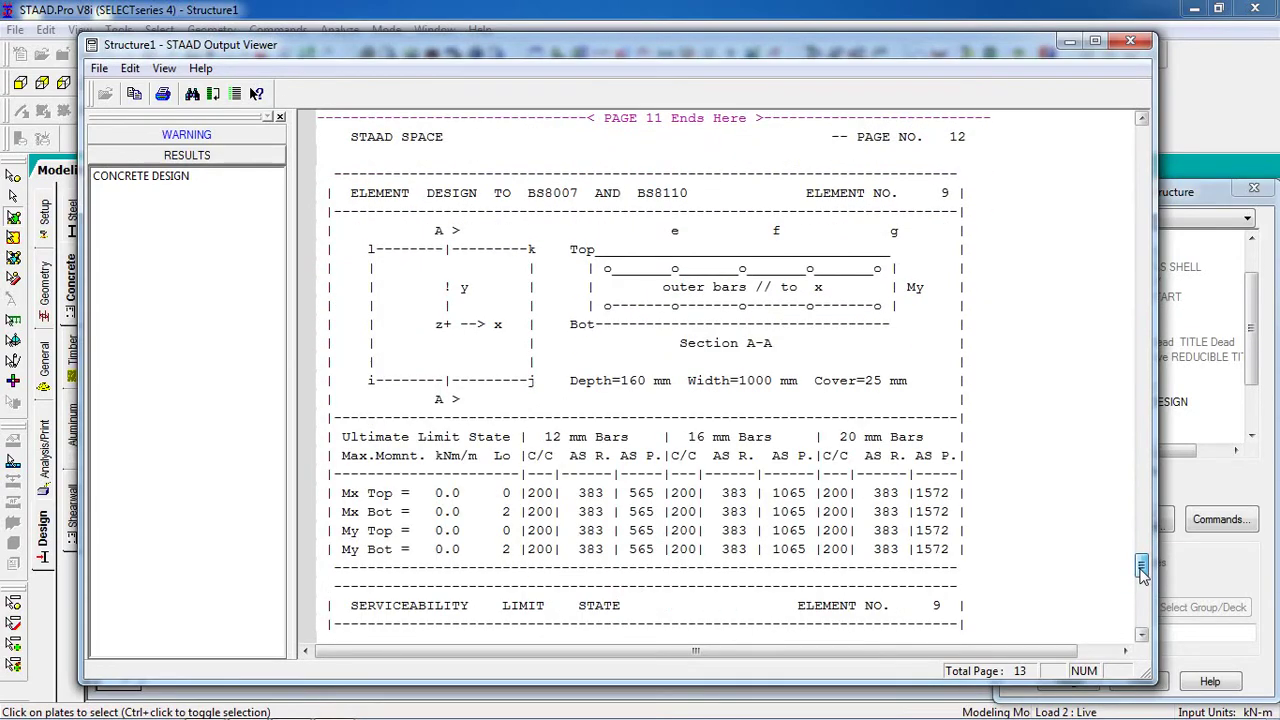
{"action": "left_click", "coordinate": [952, 204]}
{"action": "scroll", "coordinate": [718, 318], "scroll_direction": "down", "scroll_amount": 3}
{"action": "scroll", "coordinate": [720, 330], "scroll_direction": "up", "scroll_amount": 3}
{"action": "scroll", "coordinate": [727, 348], "scroll_direction": "down", "scroll_amount": 5}
{"action": "scroll", "coordinate": [727, 348], "scroll_direction": "down", "scroll_amount": 12}
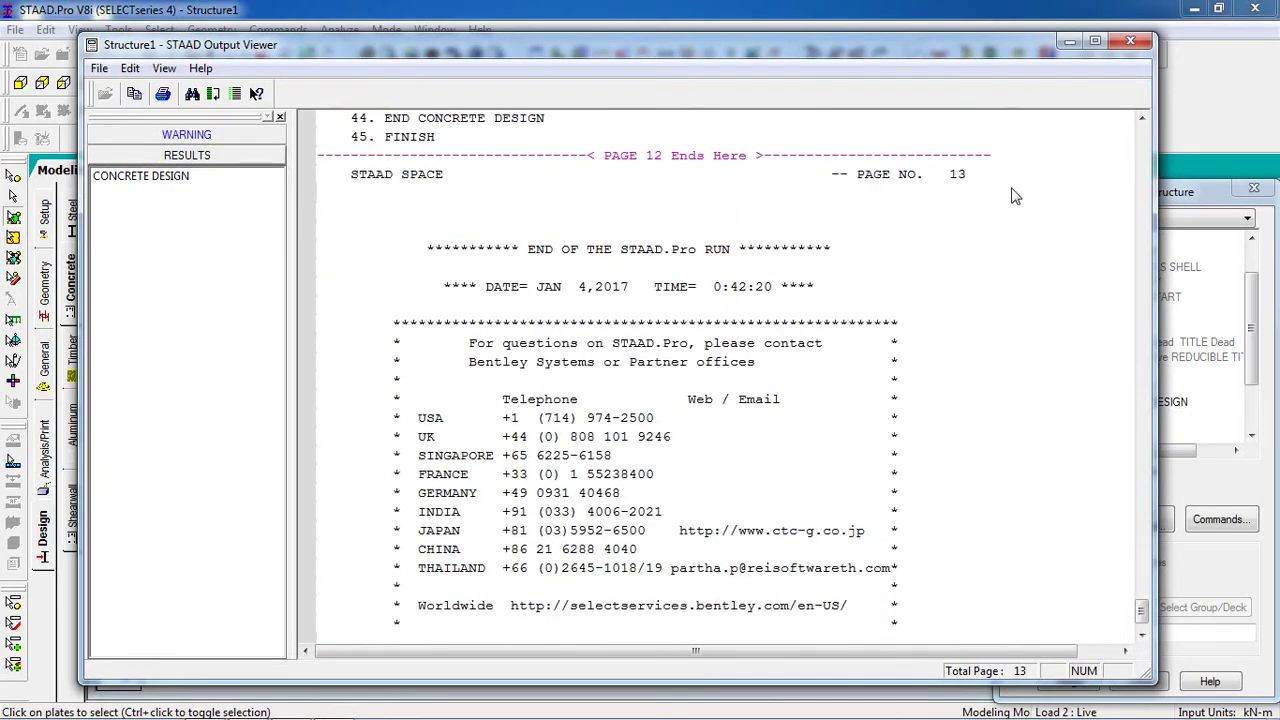
{"action": "scroll", "coordinate": [817, 303], "scroll_direction": "up", "scroll_amount": 20}
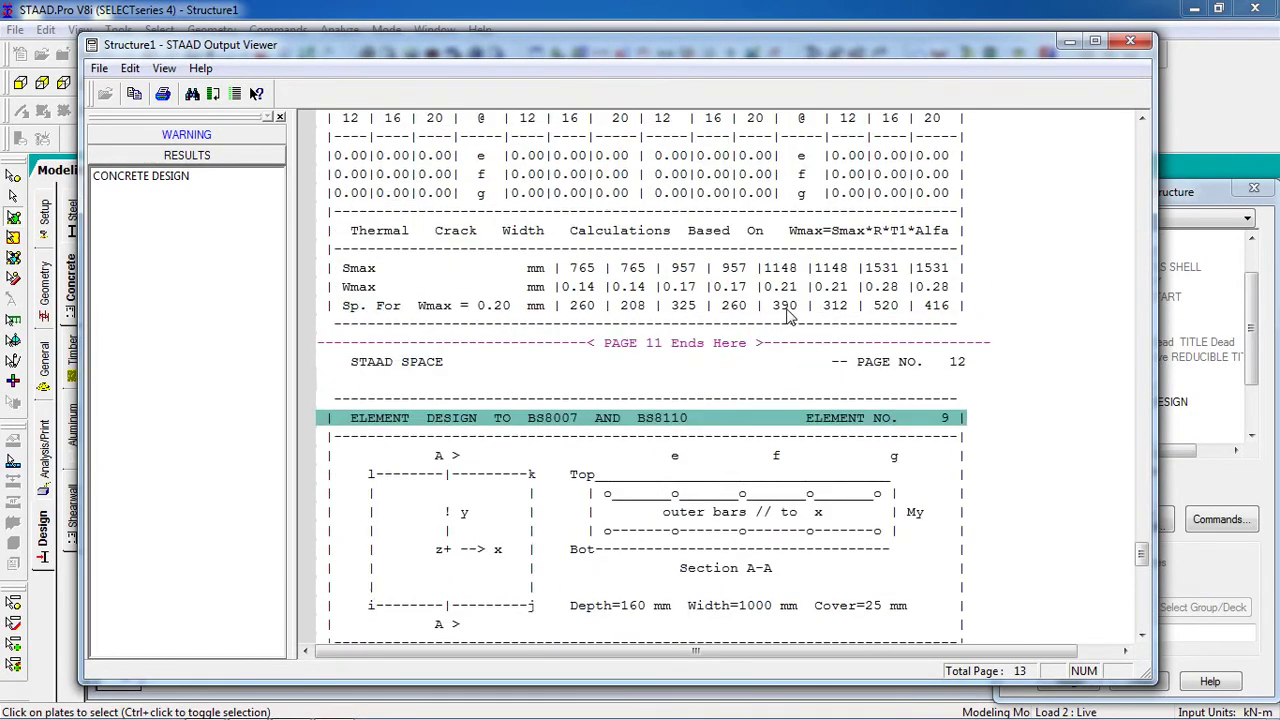
{"action": "scroll", "coordinate": [817, 303], "scroll_direction": "down", "scroll_amount": 7}
{"action": "scroll", "coordinate": [817, 303], "scroll_direction": "up", "scroll_amount": 3}
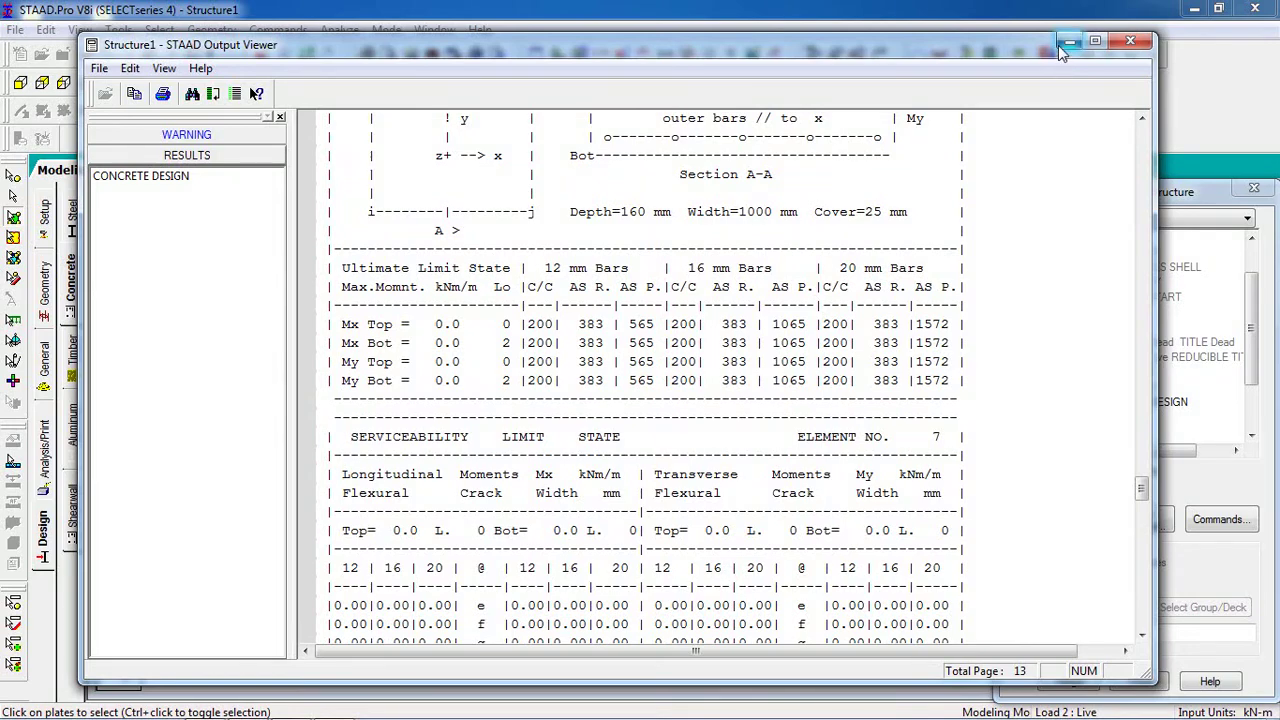
Step: Enter post-processing for both load cases and display the slab's support reactions
{"action": "left_click", "coordinate": [1070, 41]}
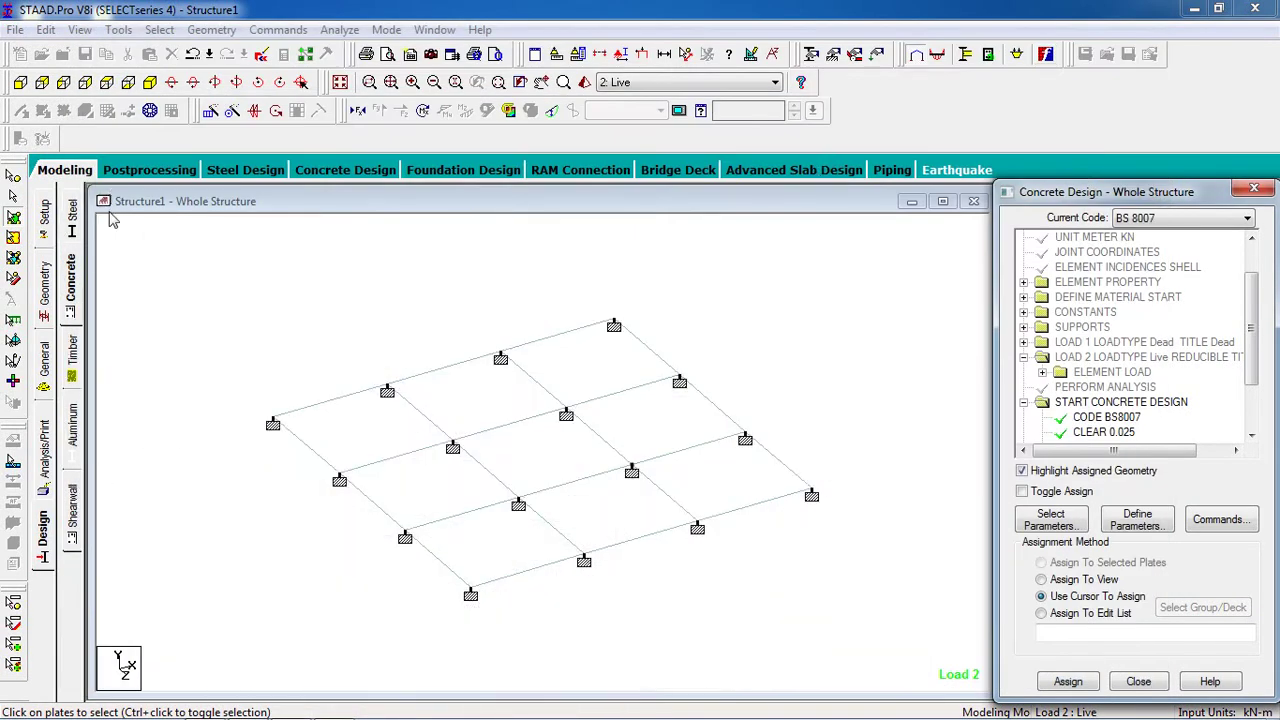
{"action": "left_click", "coordinate": [123, 170]}
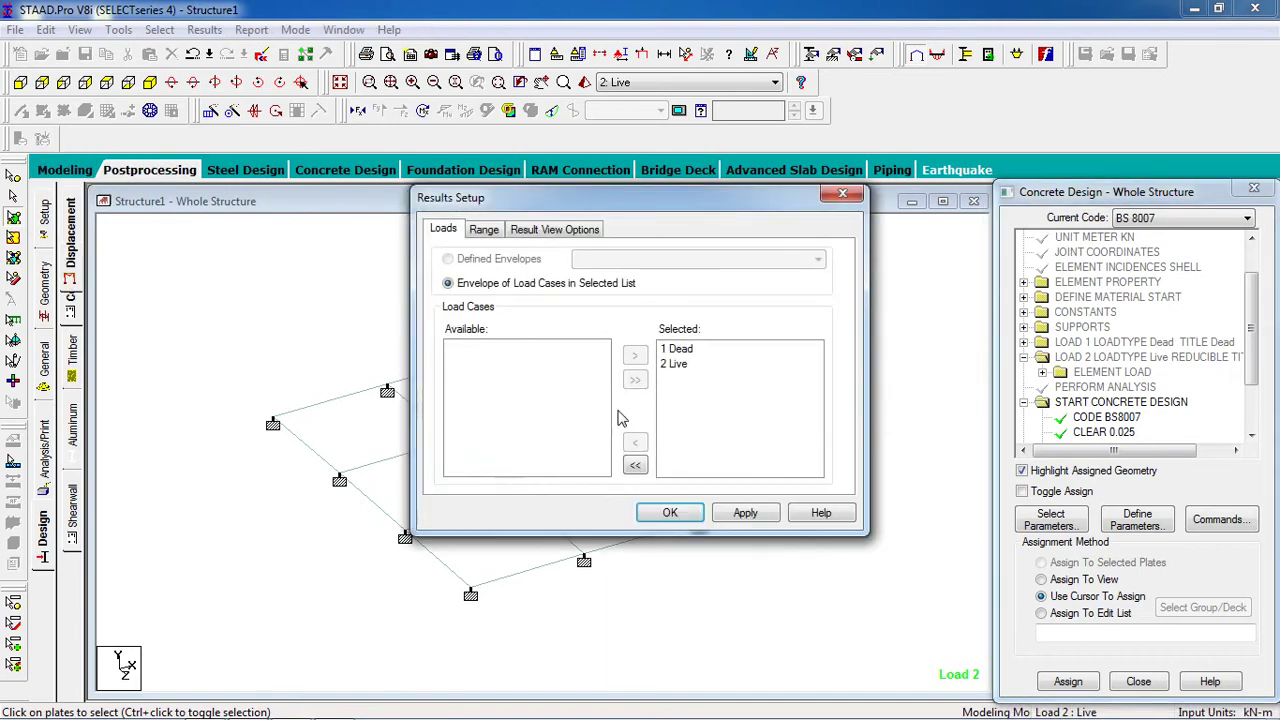
{"action": "left_click", "coordinate": [670, 512]}
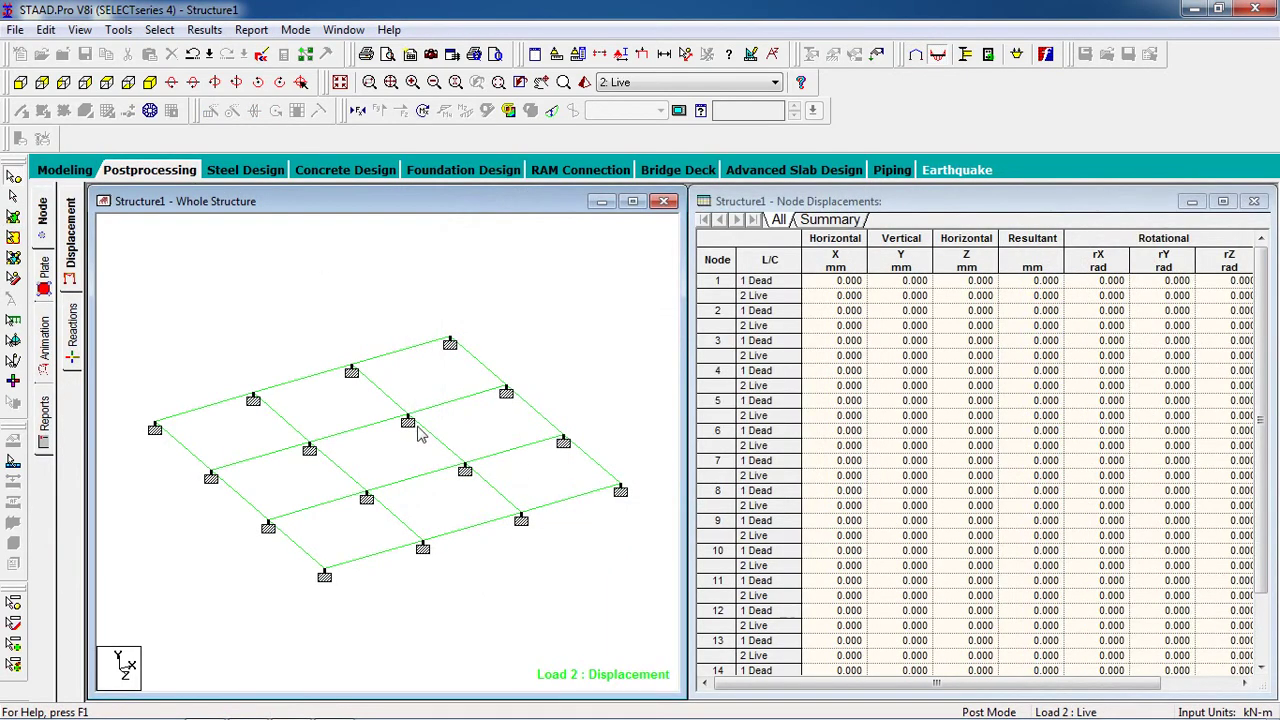
{"action": "left_click", "coordinate": [72, 342]}
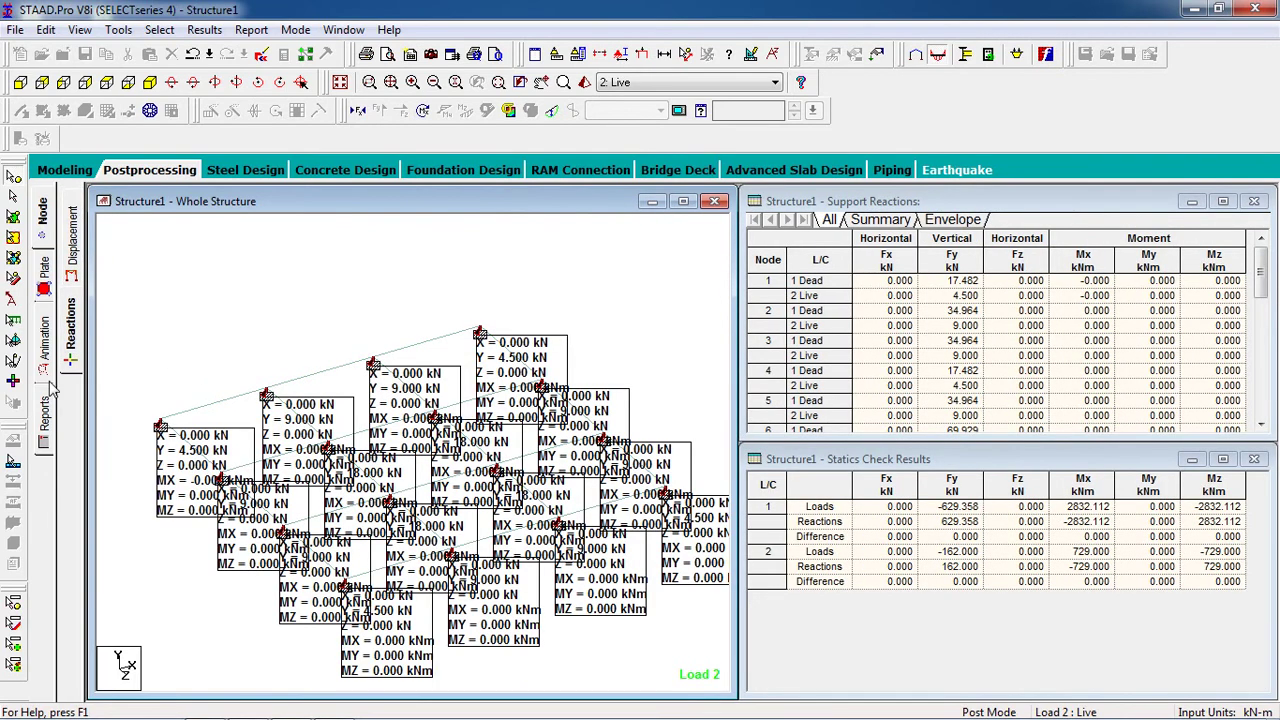
Step: Drag the six support reaction labels clear of the model and each other
{"action": "left_click", "coordinate": [12, 298]}
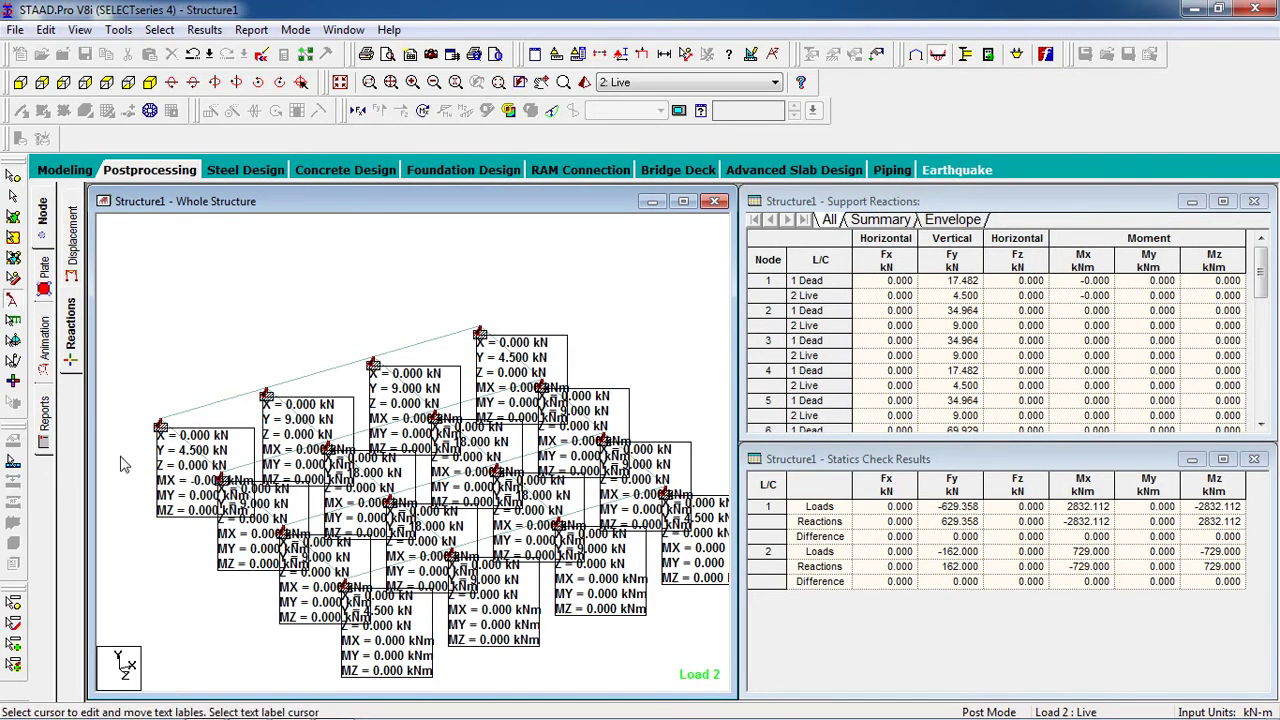
{"action": "left_click", "coordinate": [165, 505]}
{"action": "left_click_drag", "start_coordinate": [168, 505], "coordinate": [134, 341]}
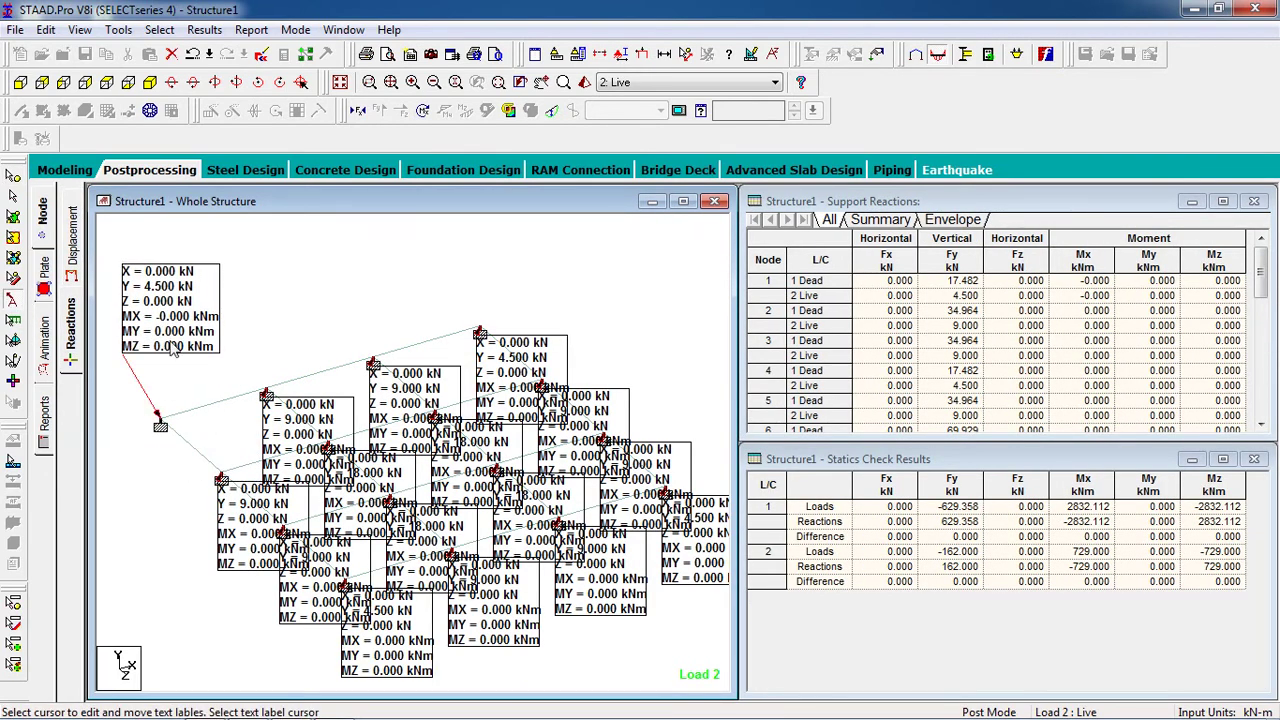
{"action": "left_click_drag", "start_coordinate": [292, 475], "coordinate": [265, 309]}
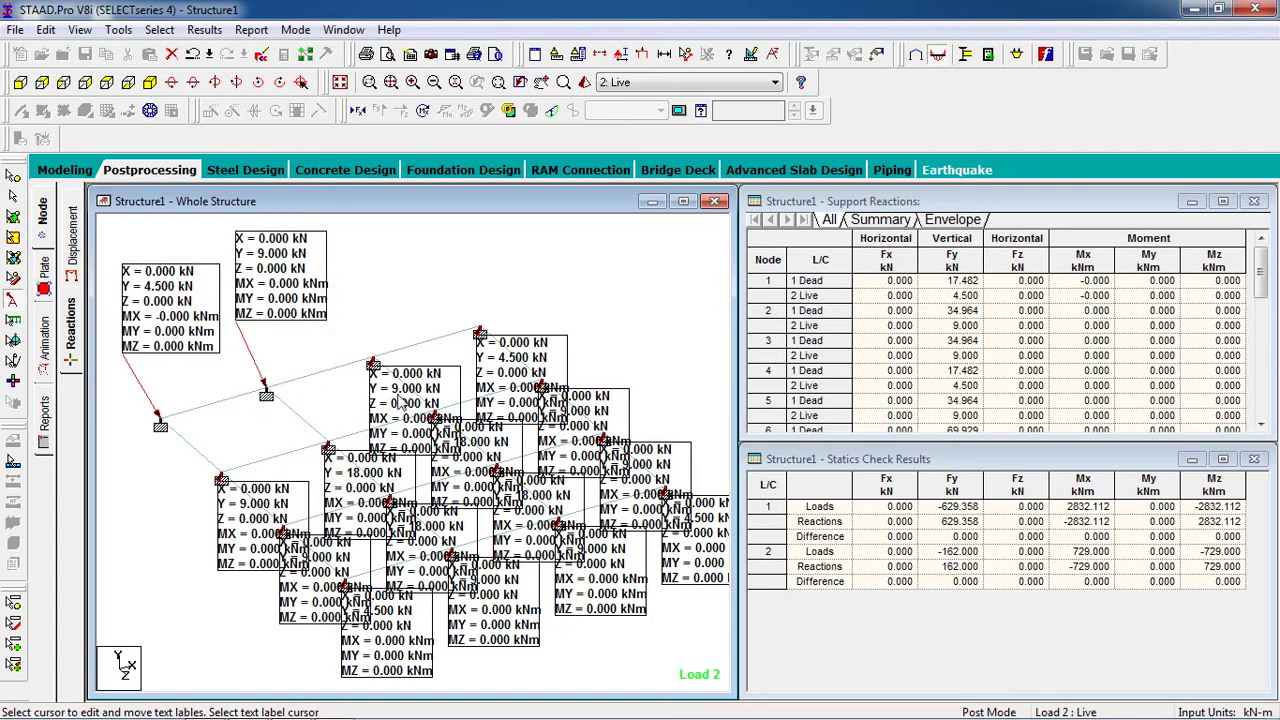
{"action": "left_click_drag", "start_coordinate": [400, 405], "coordinate": [453, 290]}
{"action": "left_click_drag", "start_coordinate": [538, 373], "coordinate": [605, 274]}
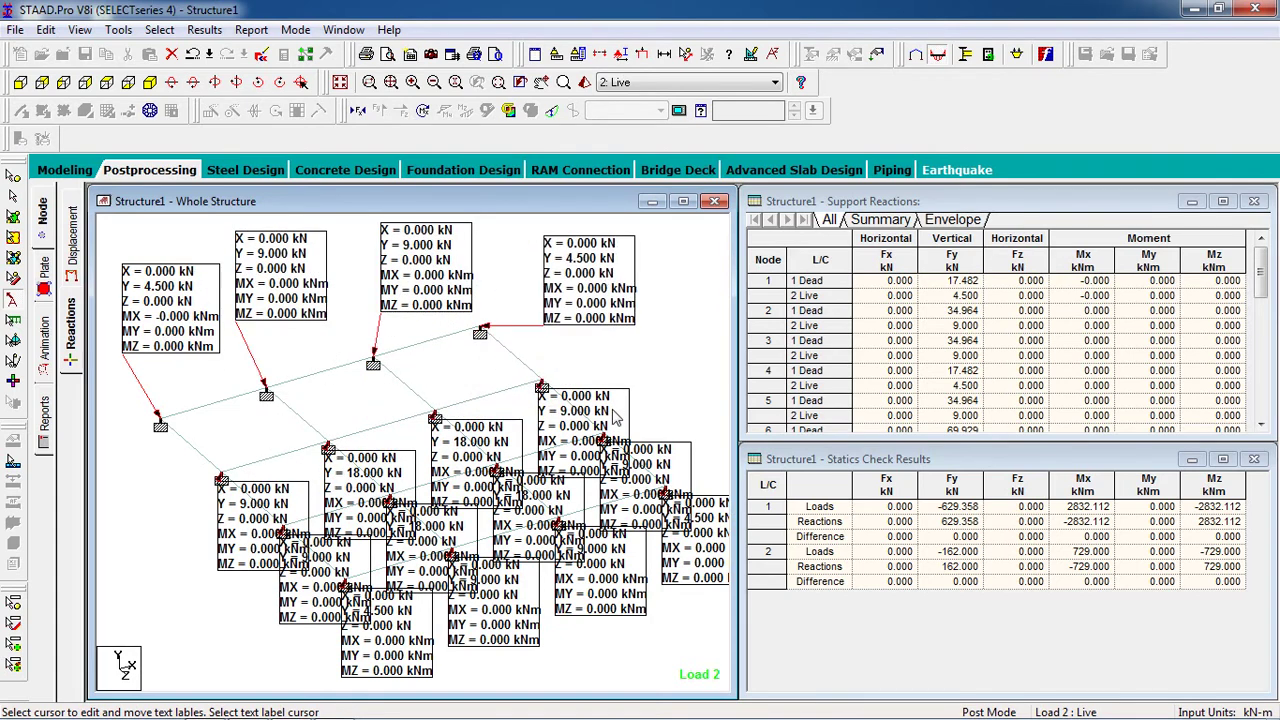
{"action": "left_click_drag", "start_coordinate": [612, 415], "coordinate": [665, 345]}
{"action": "left_click_drag", "start_coordinate": [265, 527], "coordinate": [200, 540]}
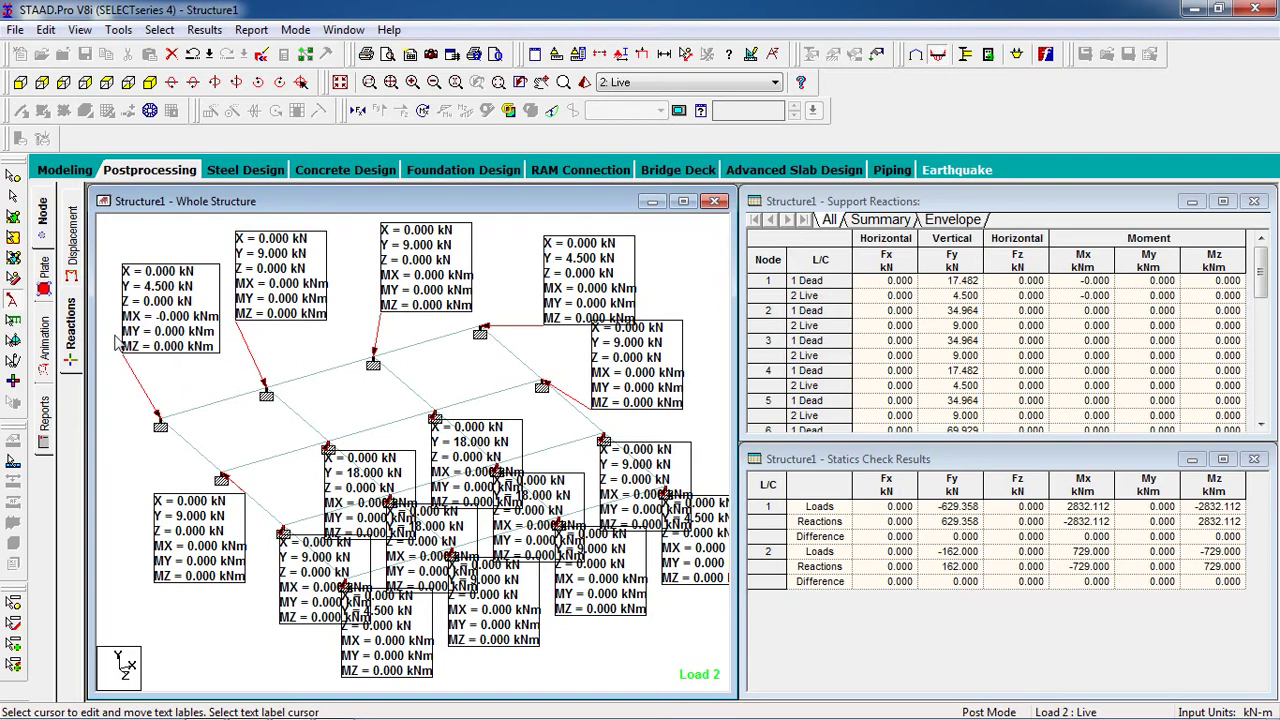
Step: Show Max Absolute plate stress contours over the slab for Load 2: Live
{"action": "left_click", "coordinate": [44, 287]}
{"action": "left_click", "coordinate": [522, 183]}
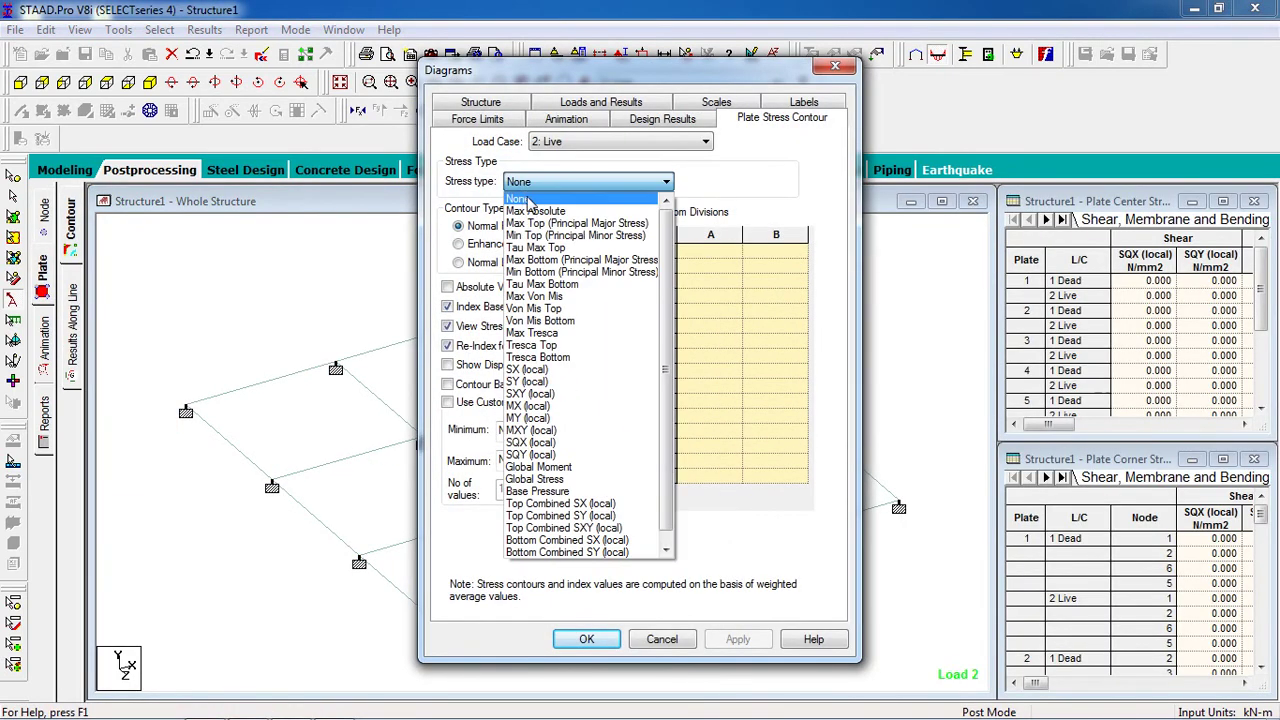
{"action": "left_click", "coordinate": [540, 208]}
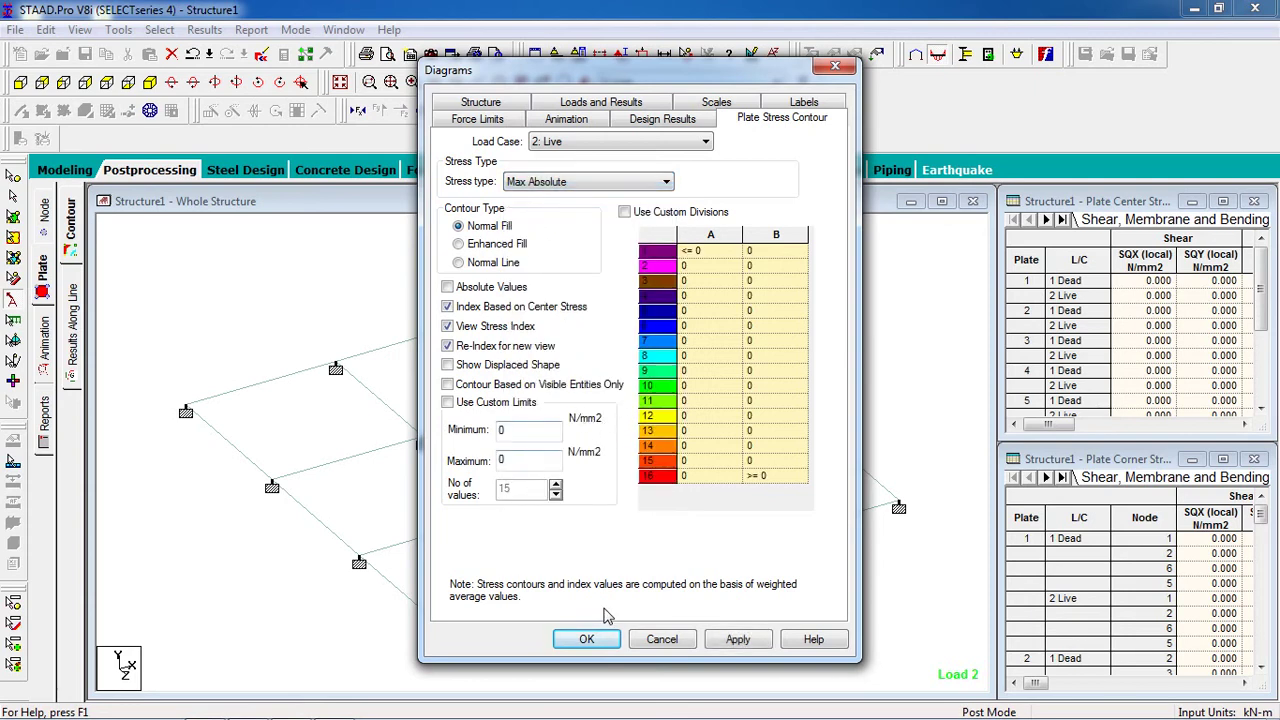
{"action": "left_click", "coordinate": [735, 645]}
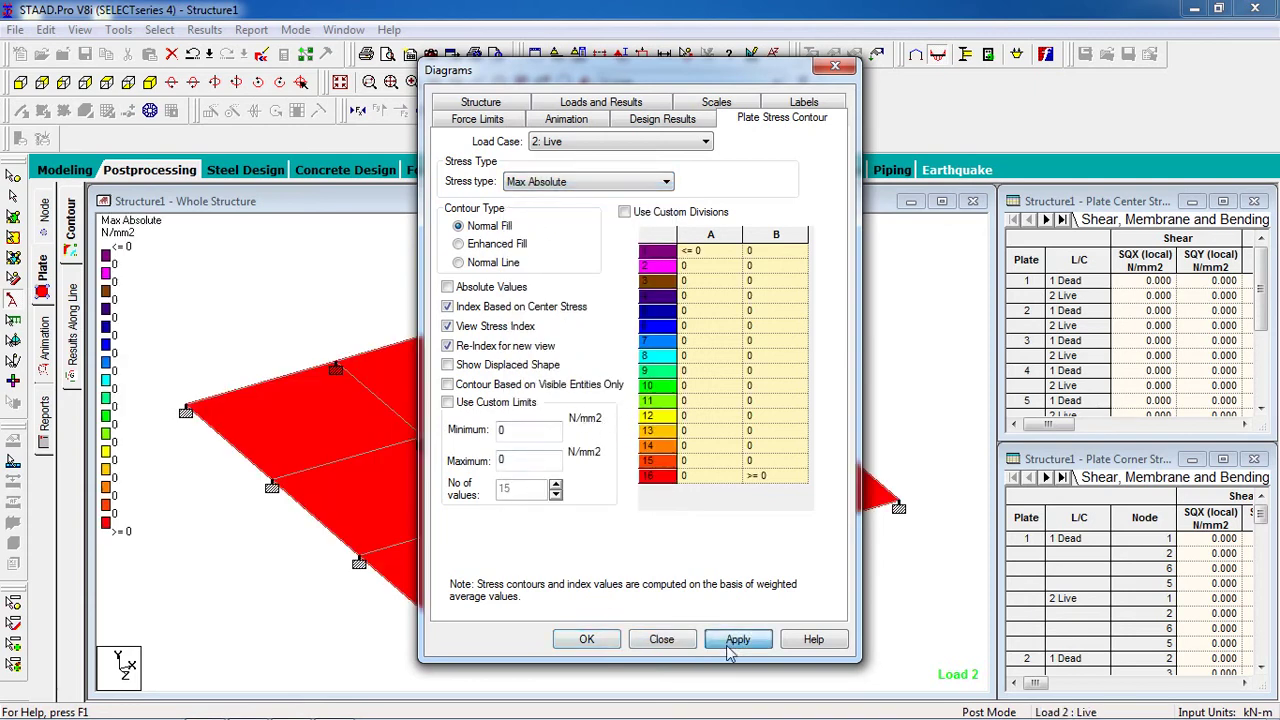
{"action": "left_click", "coordinate": [588, 640]}
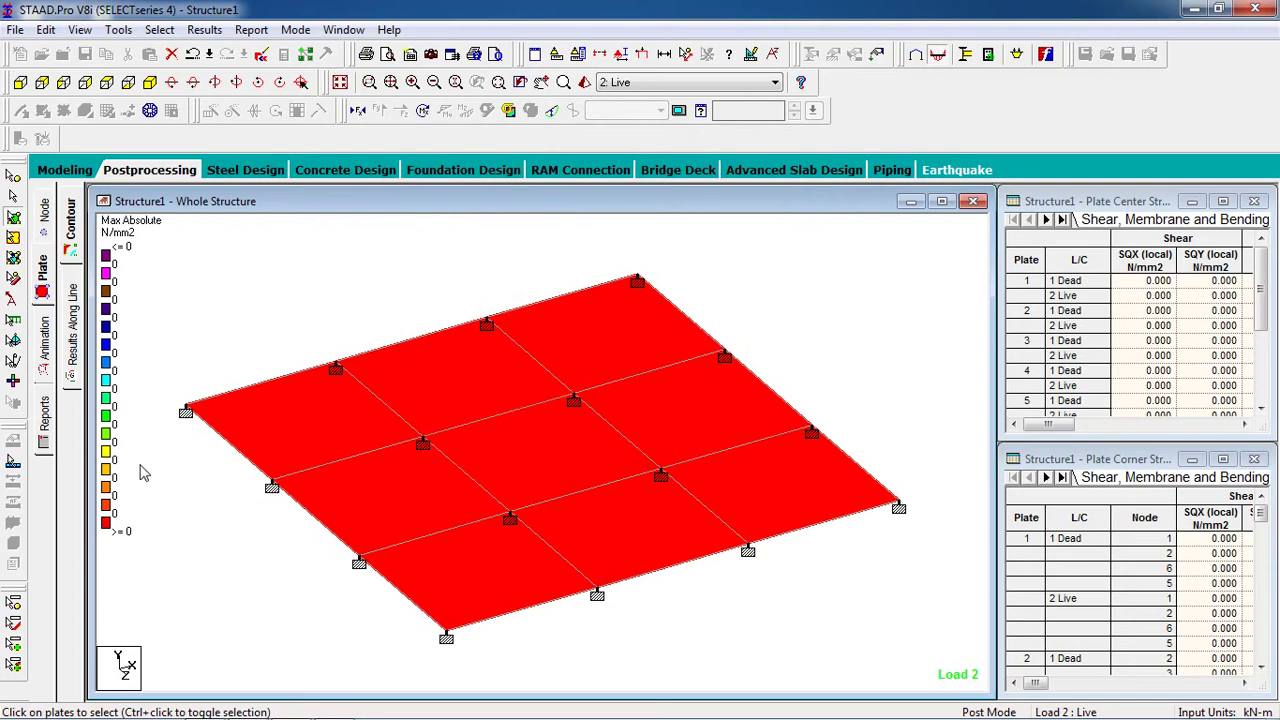
{"action": "left_click", "coordinate": [45, 445]}
Step: Add all Output result items to the report setup
{"action": "left_click", "coordinate": [505, 292]}
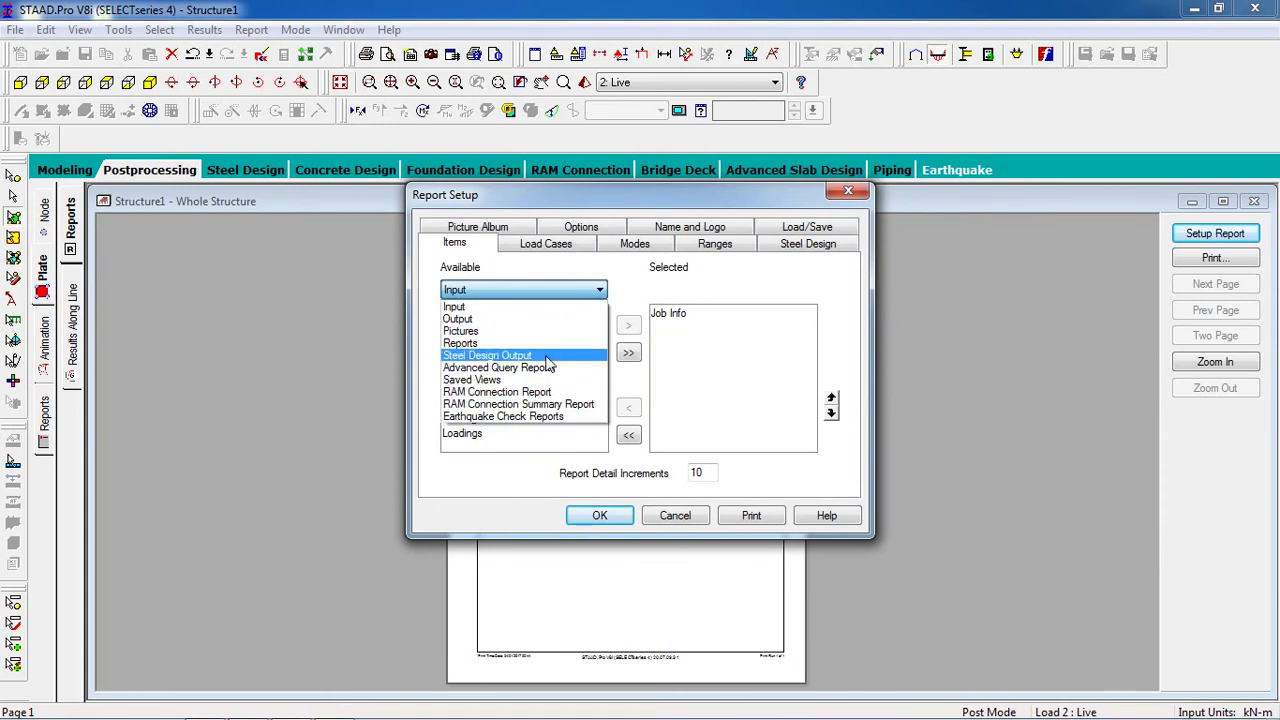
{"action": "left_click", "coordinate": [553, 320]}
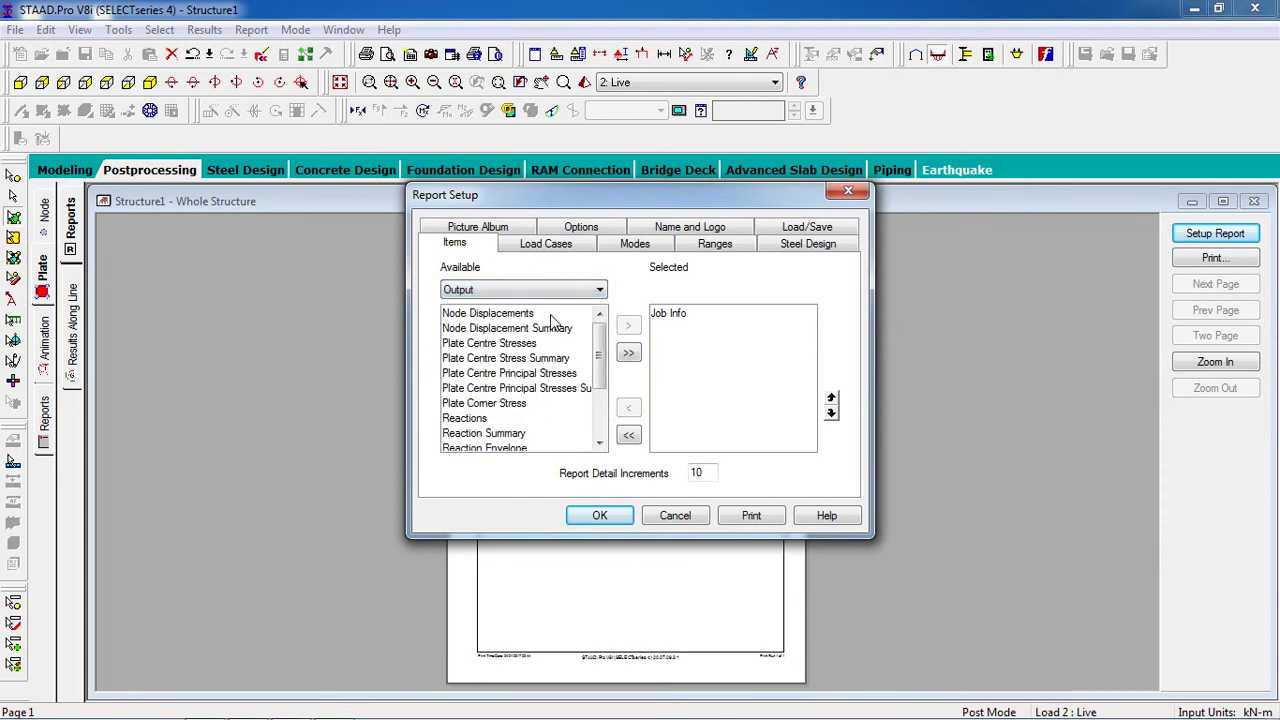
{"action": "left_click_drag", "start_coordinate": [599, 355], "coordinate": [599, 400]}
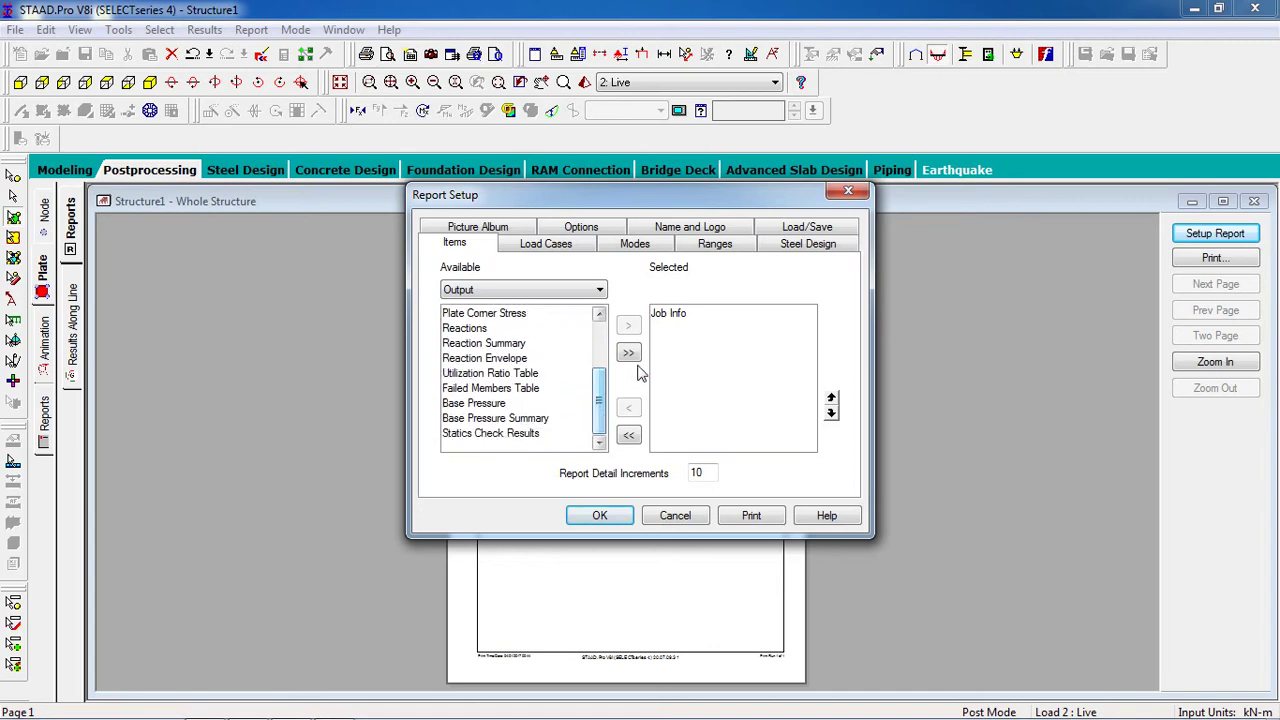
{"action": "left_click", "coordinate": [628, 352]}
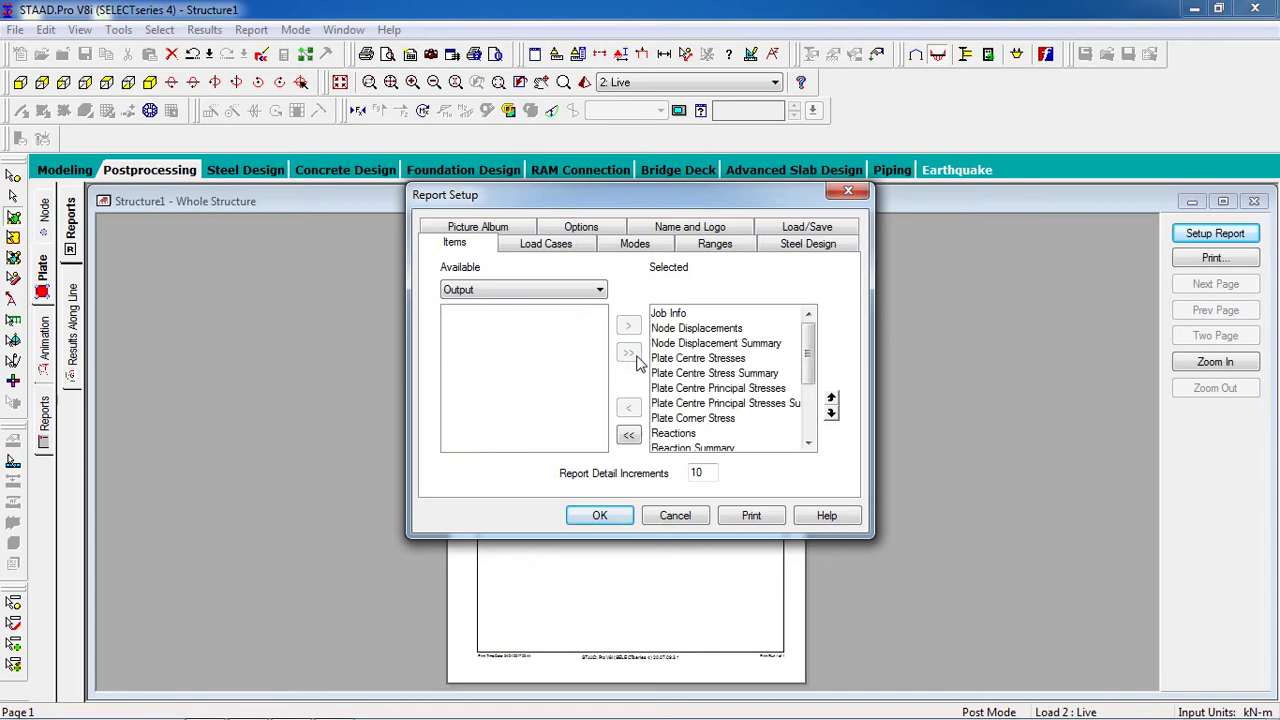
{"action": "left_click", "coordinate": [615, 518]}
Step: Zoom into the report and page through to sheet 9, the Reaction Envelope
{"action": "left_click", "coordinate": [616, 478]}
{"action": "left_click", "coordinate": [612, 476]}
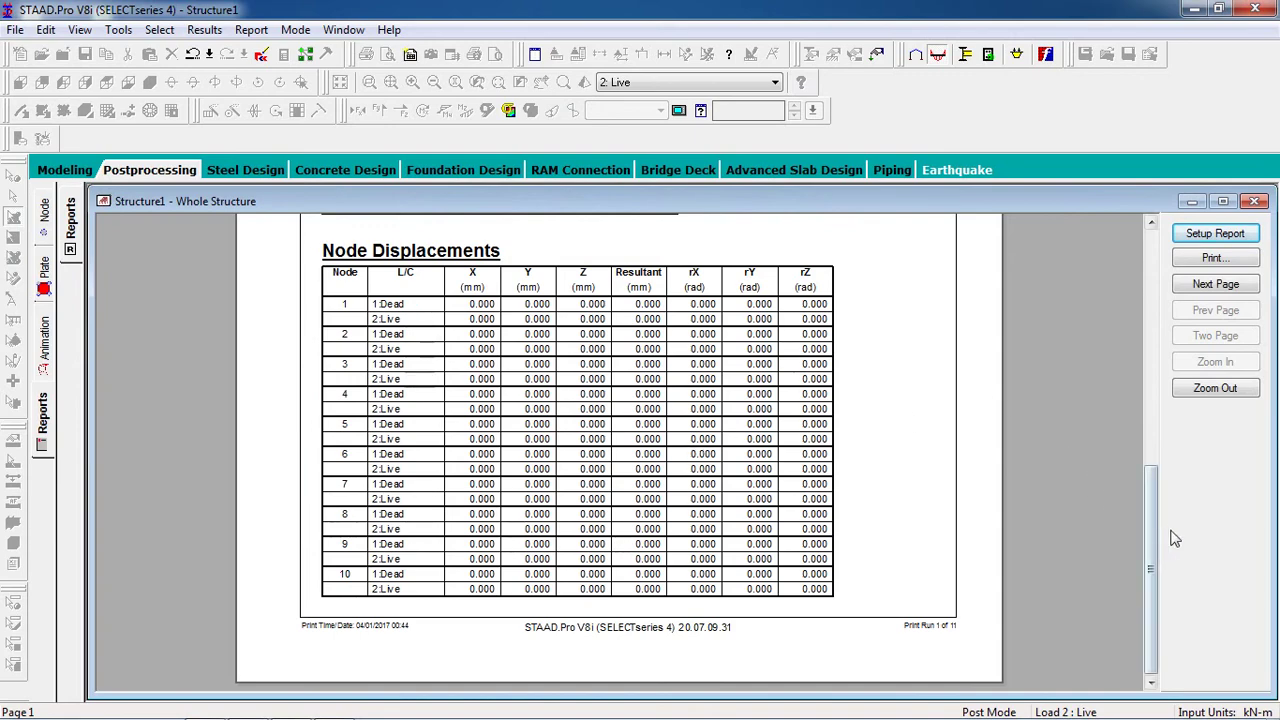
{"action": "left_click_drag", "start_coordinate": [1147, 533], "coordinate": [1107, 533]}
{"action": "left_click", "coordinate": [1226, 286]}
{"action": "left_click", "coordinate": [1226, 286]}
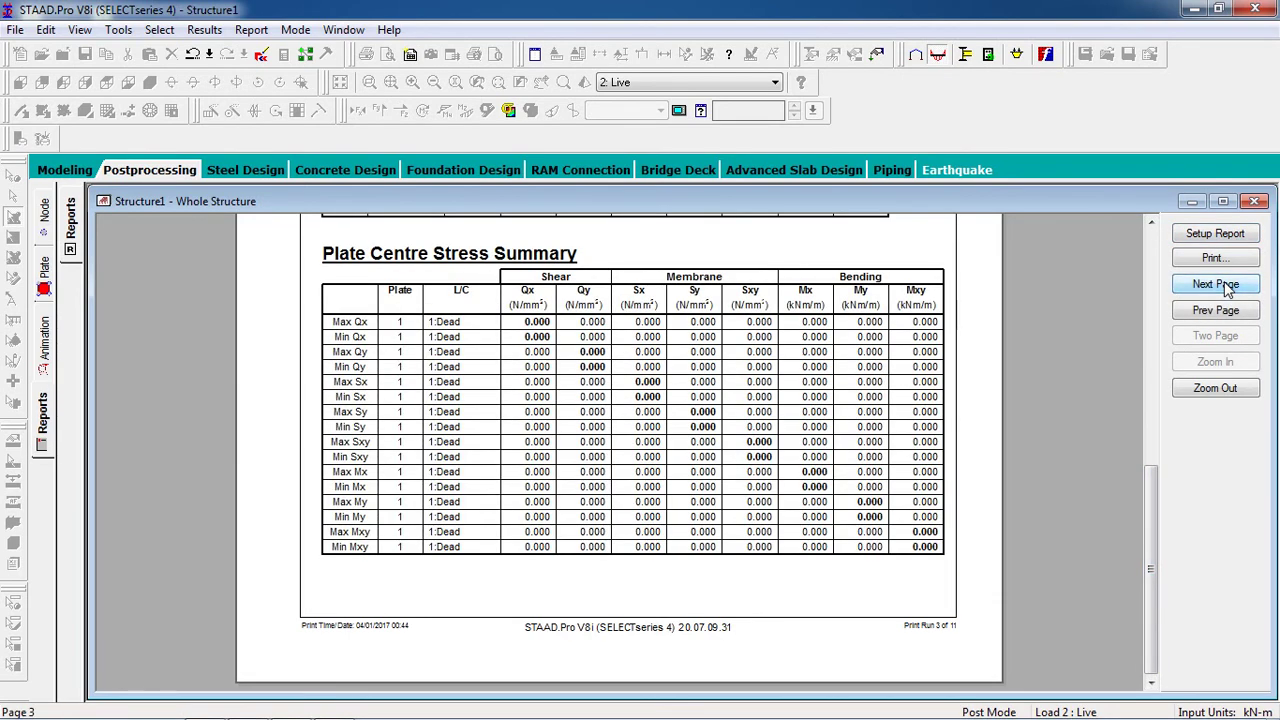
{"action": "left_click", "coordinate": [1226, 286]}
{"action": "left_click", "coordinate": [1226, 286]}
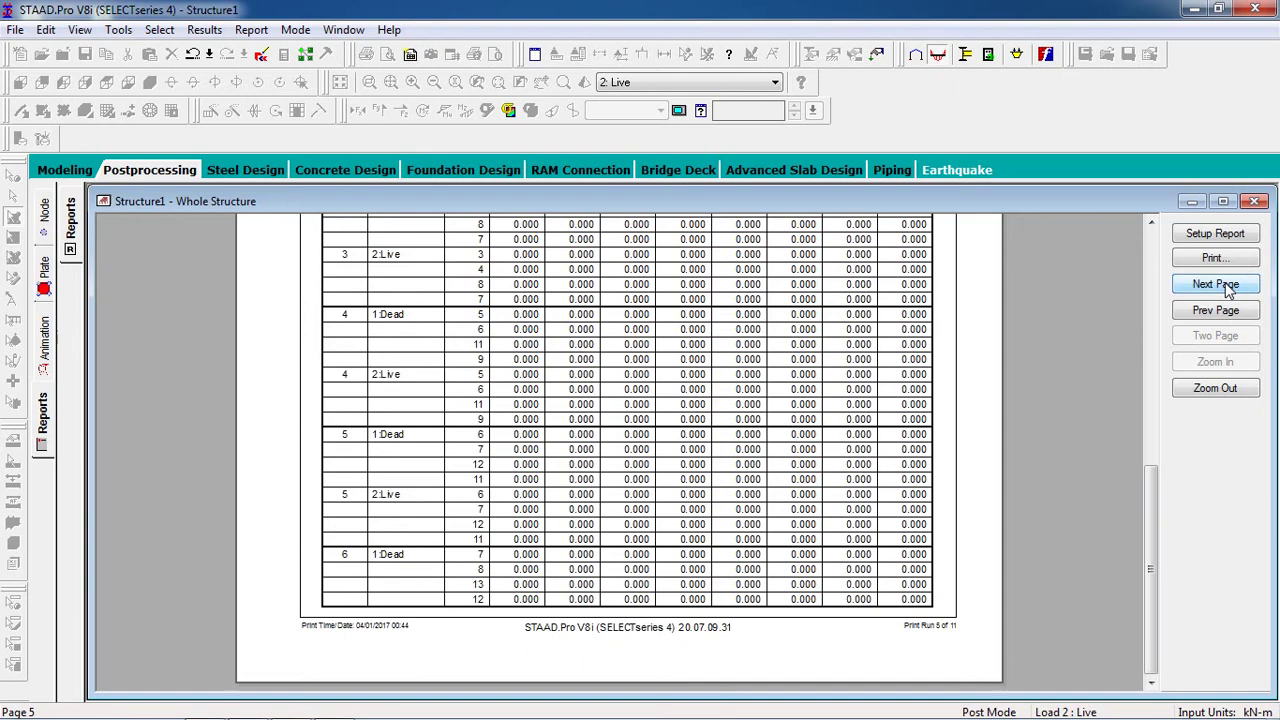
{"action": "left_click", "coordinate": [1226, 286]}
{"action": "left_click", "coordinate": [1226, 286]}
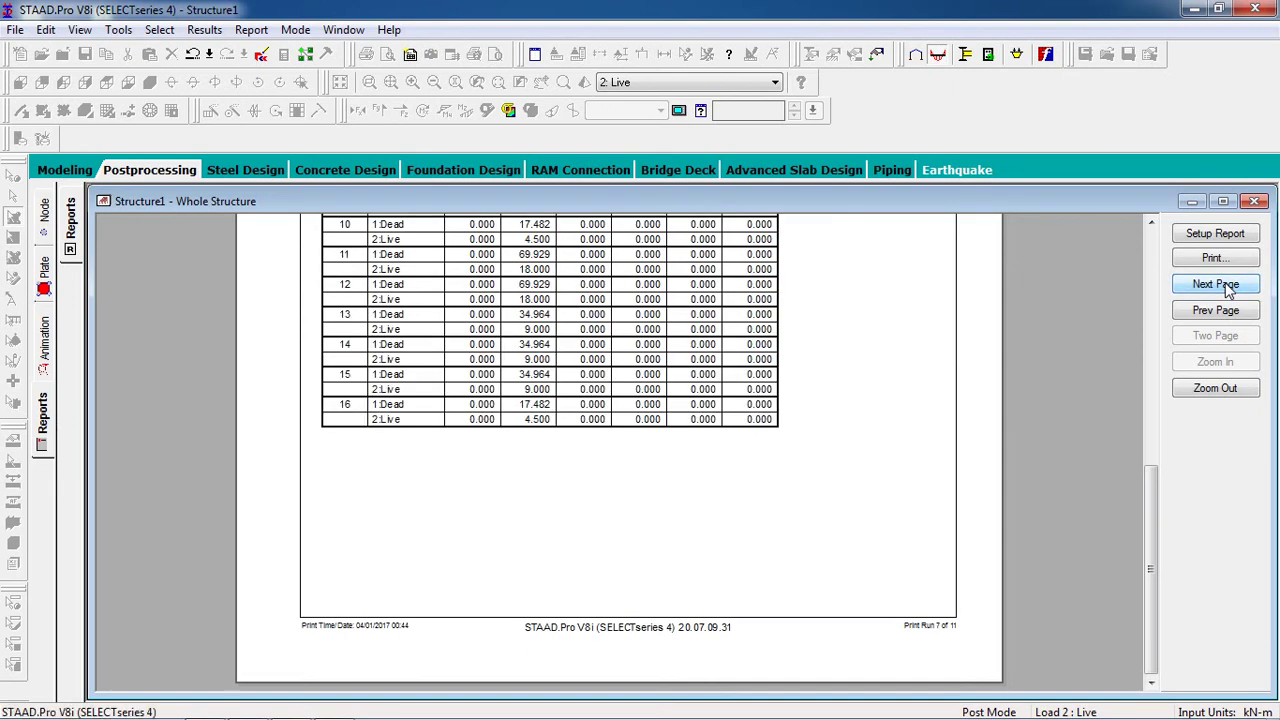
{"action": "left_click", "coordinate": [1226, 286]}
{"action": "left_click", "coordinate": [1226, 286]}
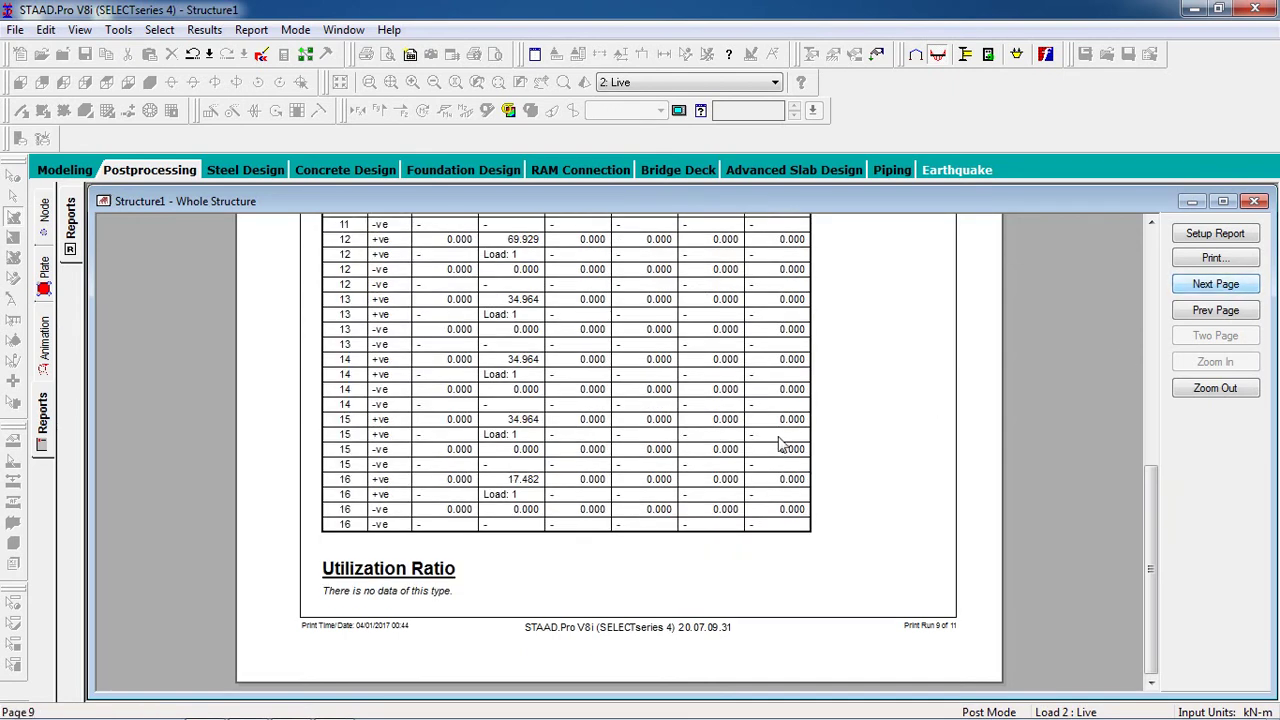
{"action": "left_click_drag", "start_coordinate": [1157, 559], "coordinate": [1133, 379]}
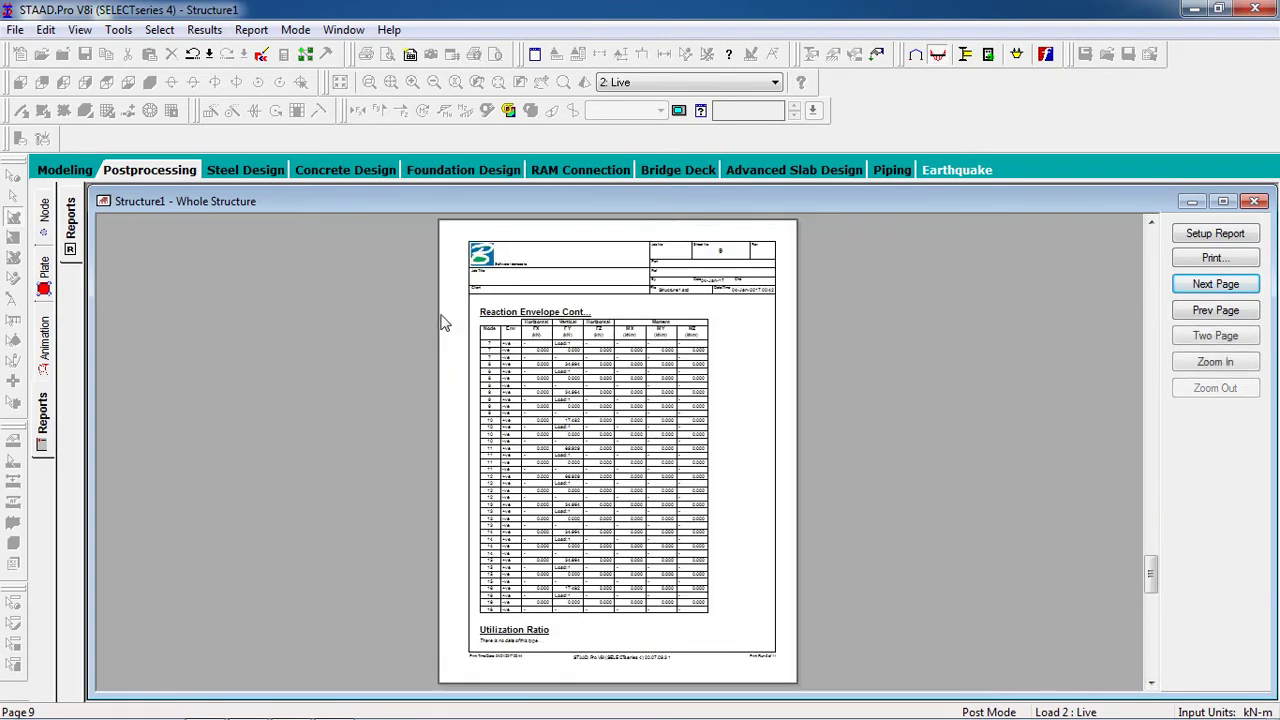
{"action": "left_click", "coordinate": [452, 320]}
{"action": "left_click", "coordinate": [554, 389]}
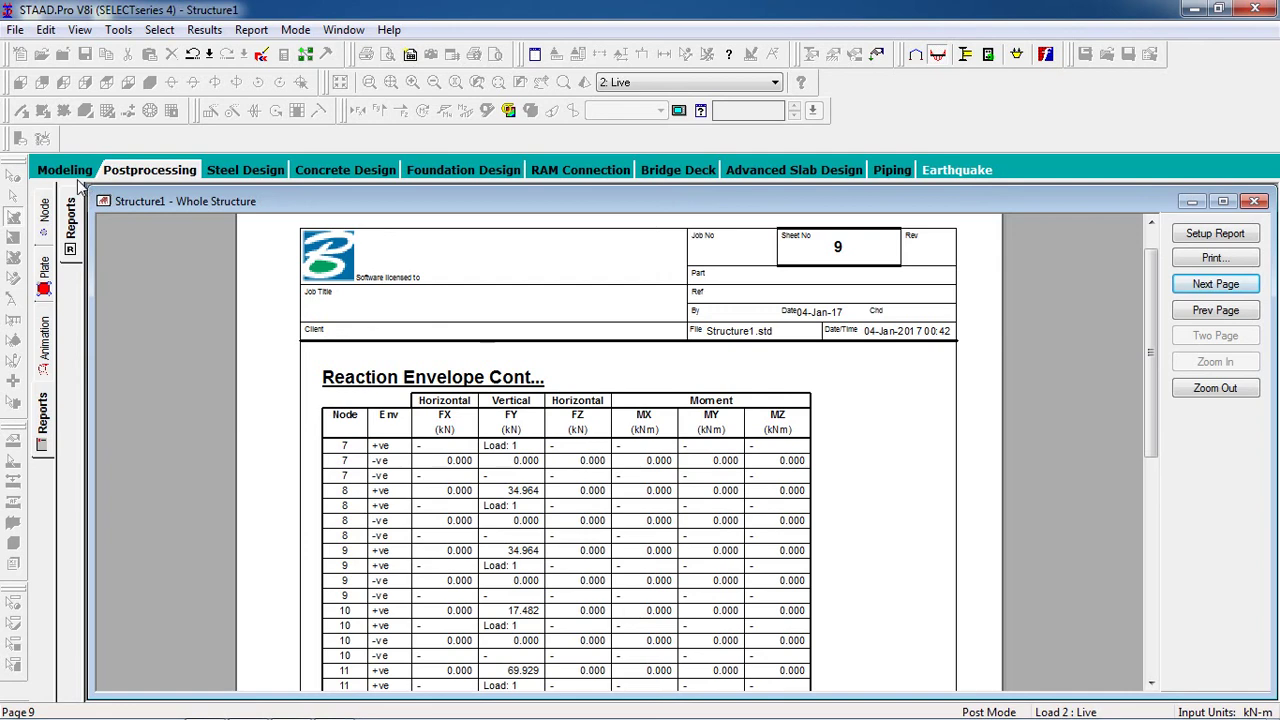
Step: Return from the report preview to the Node Displacements table and Load 2 displacement view
{"action": "left_click", "coordinate": [135, 176]}
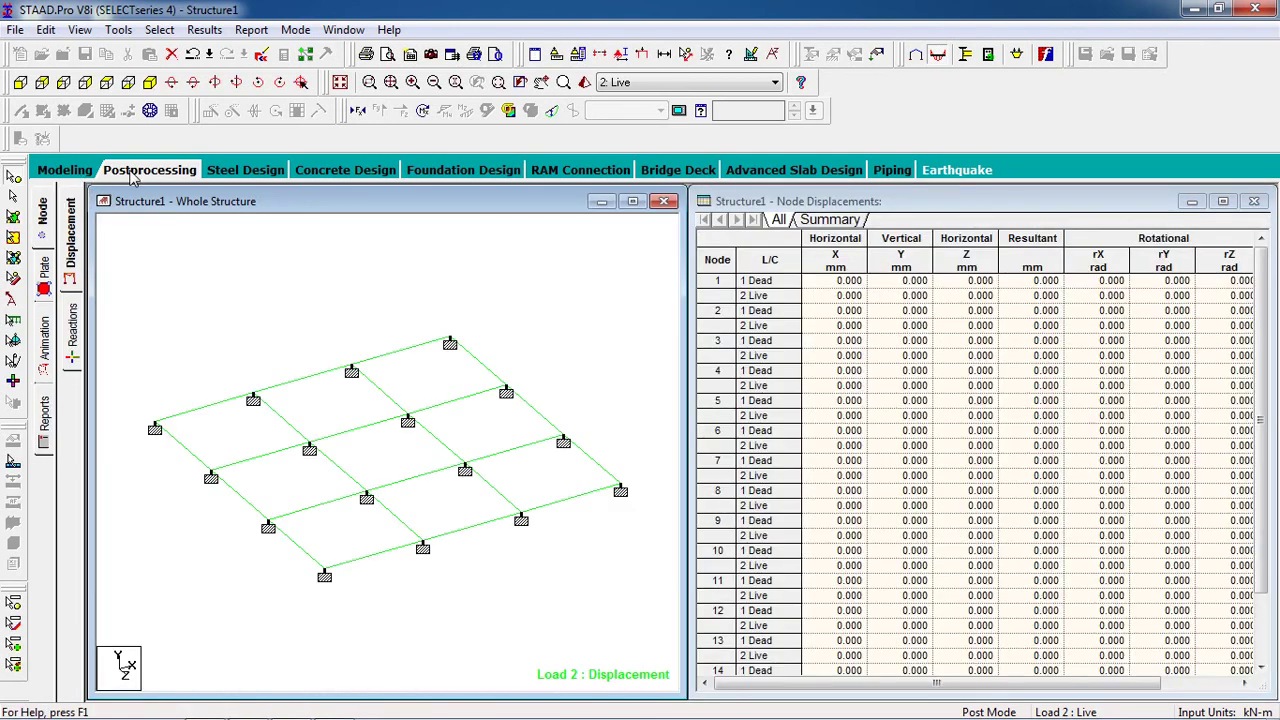